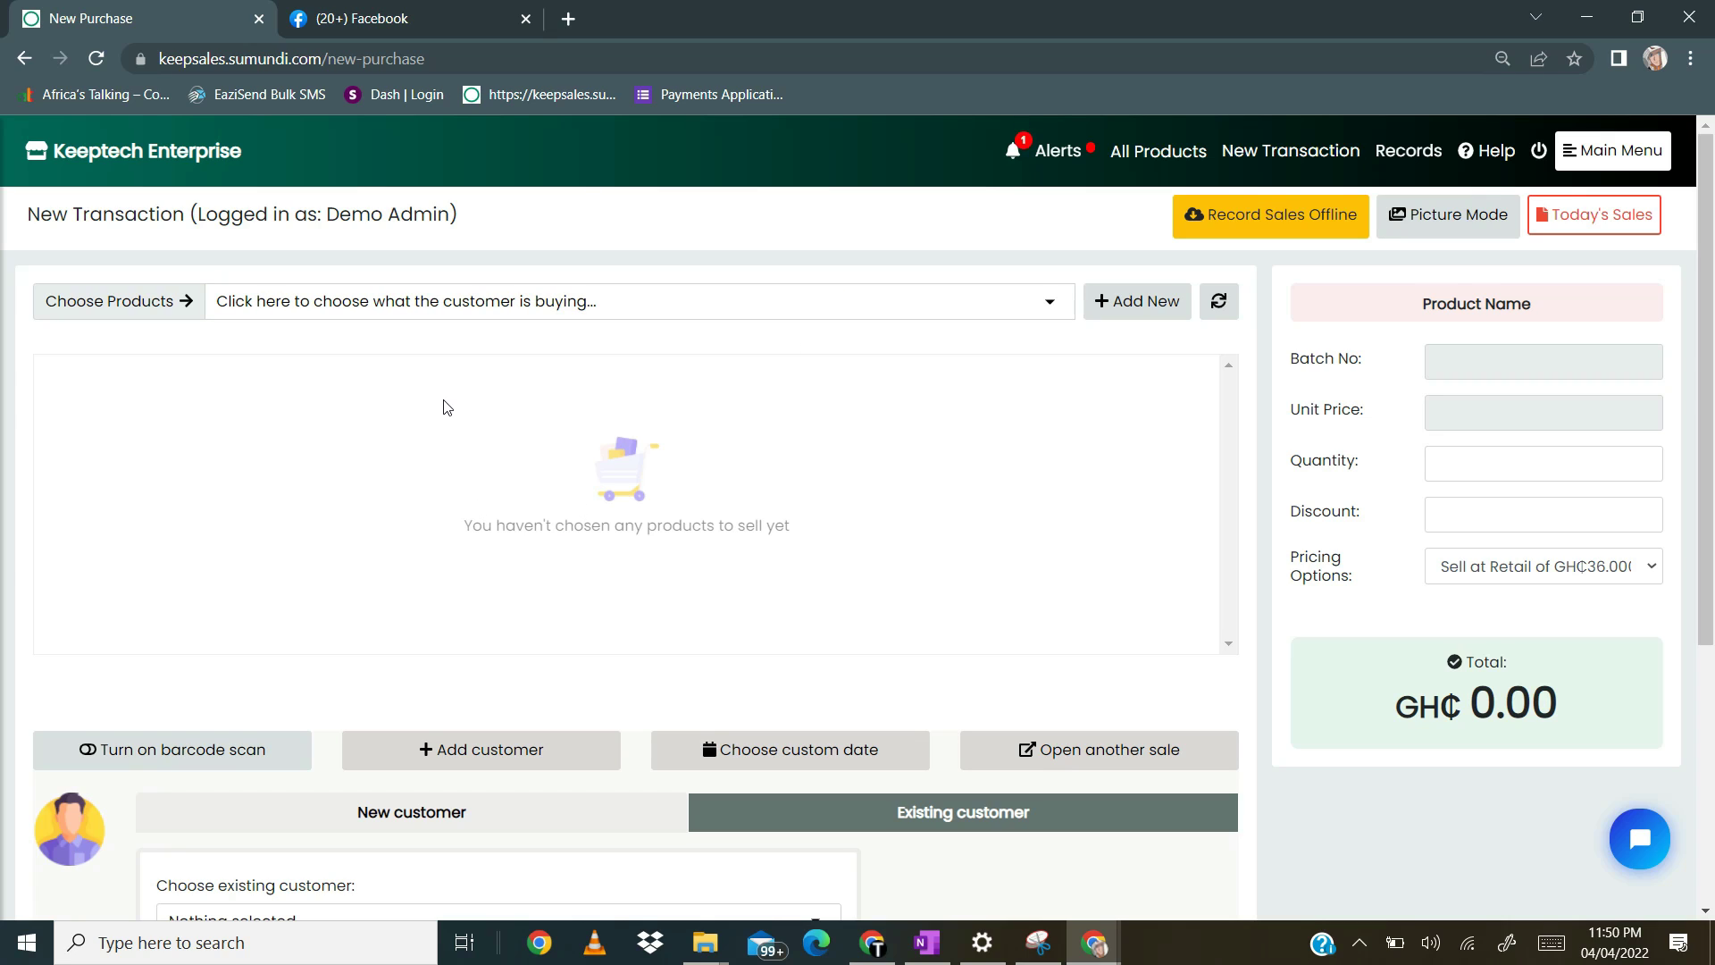
Add CAN COKE and CAN FANTA to the new transaction
click(560, 303)
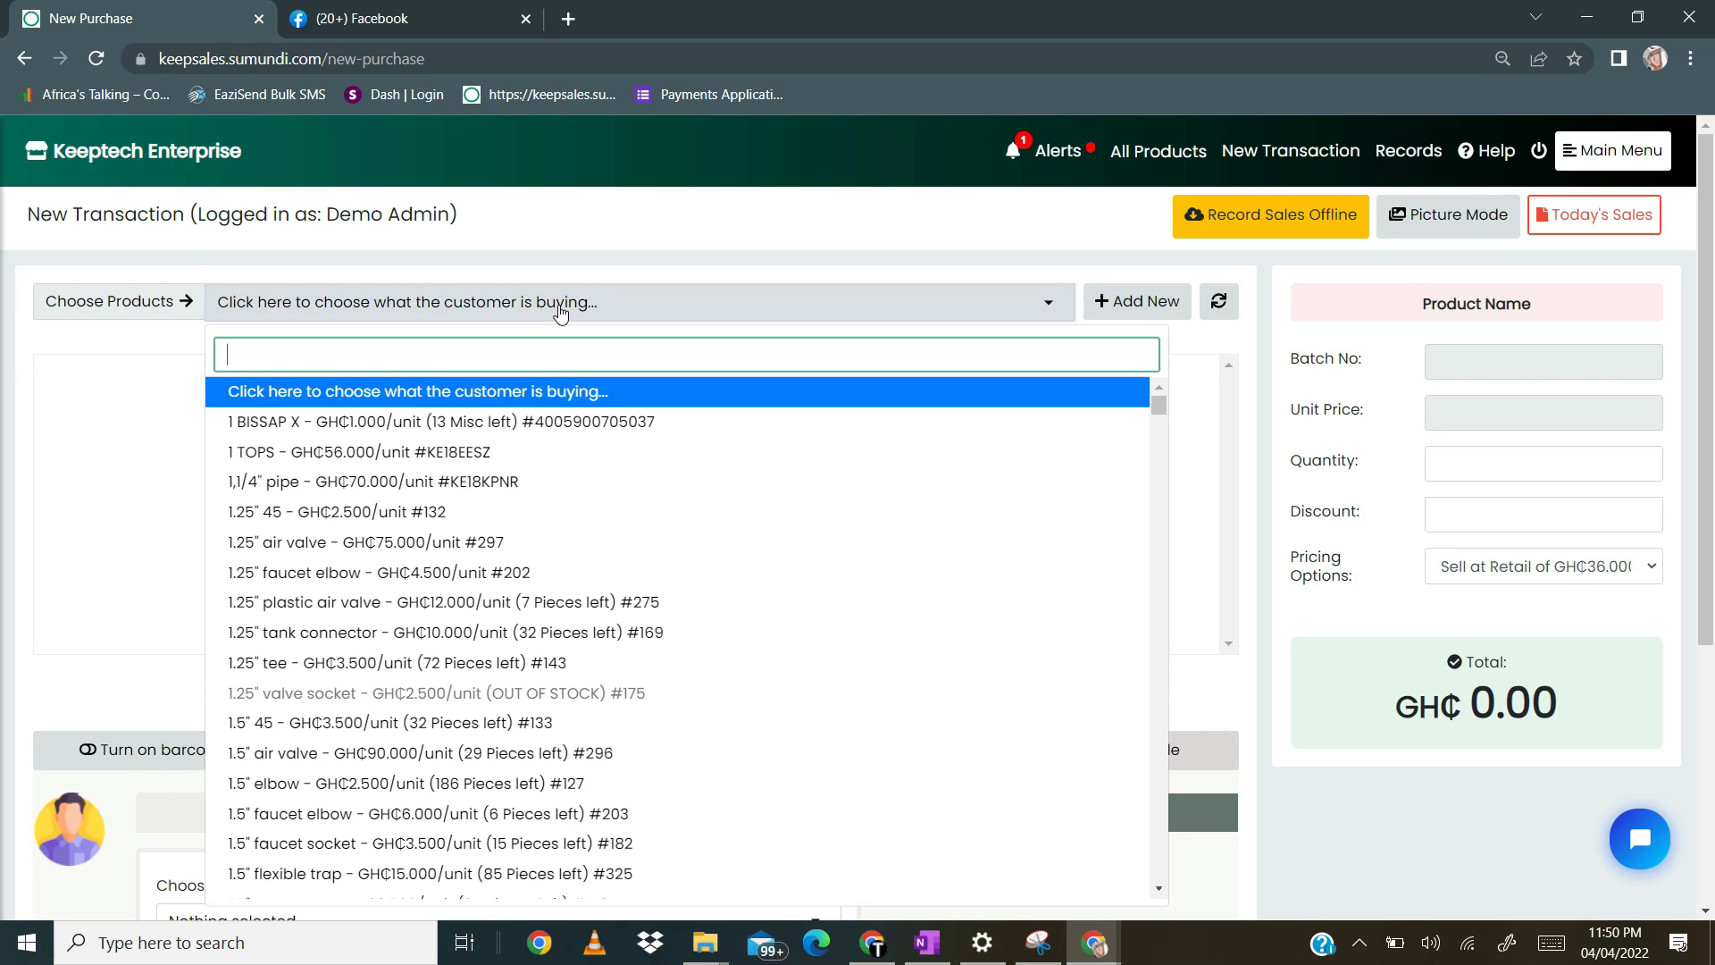
text(can)
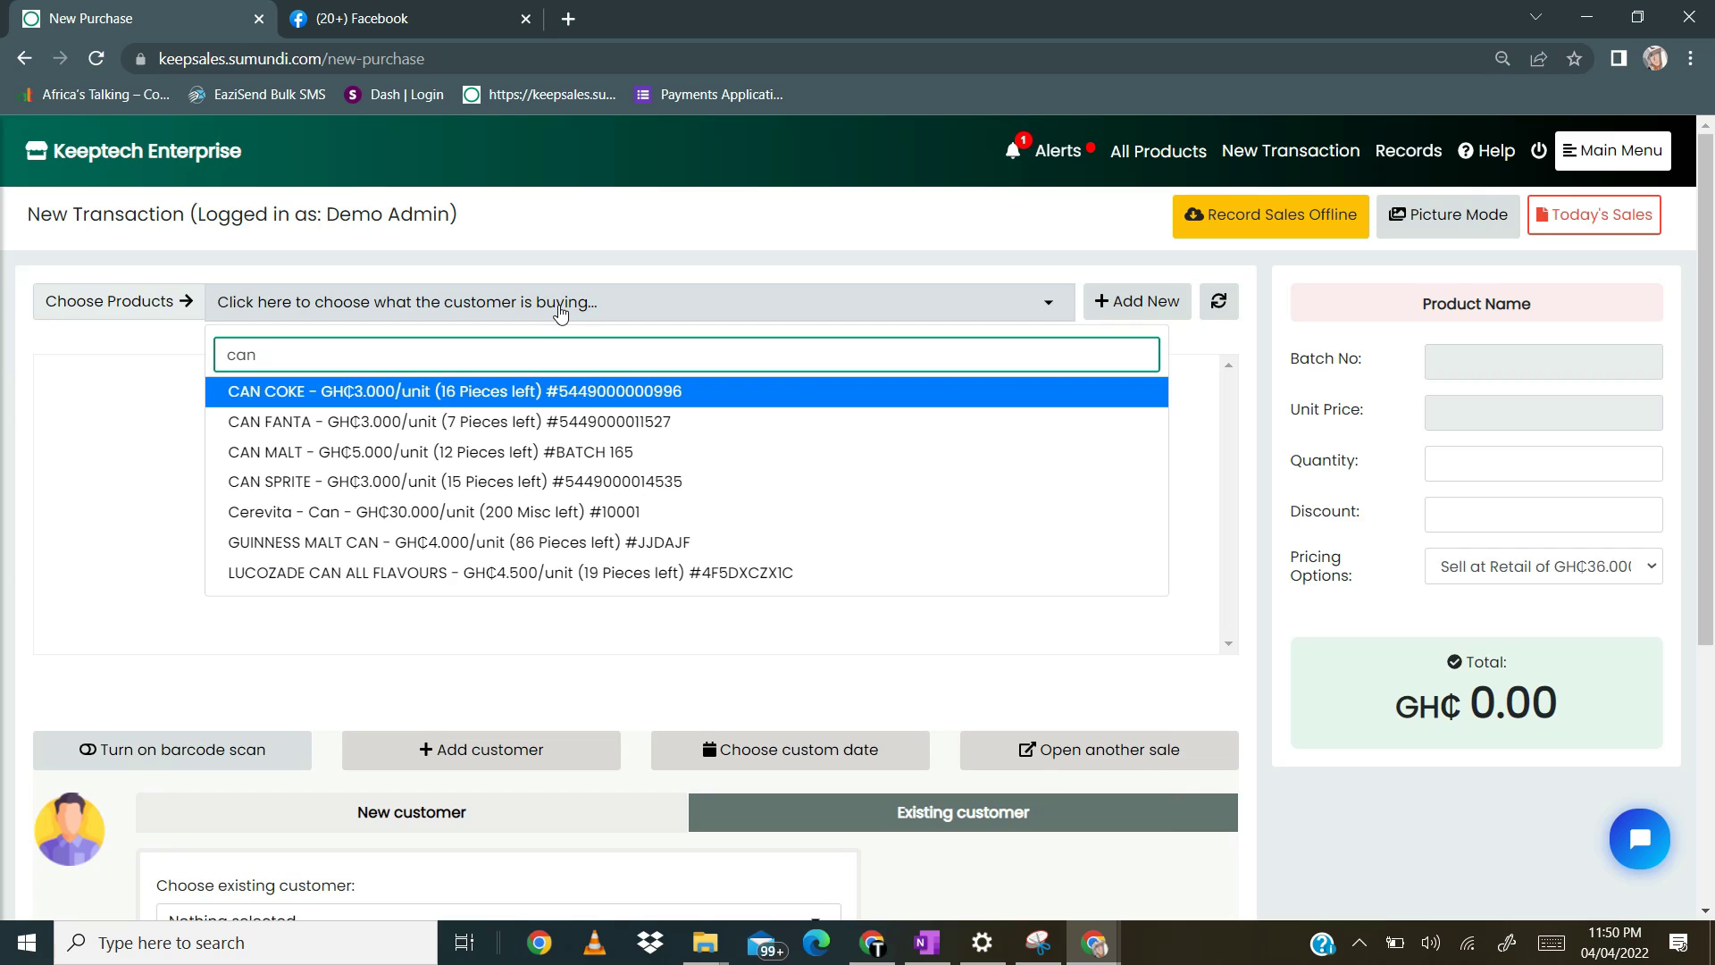
click(473, 398)
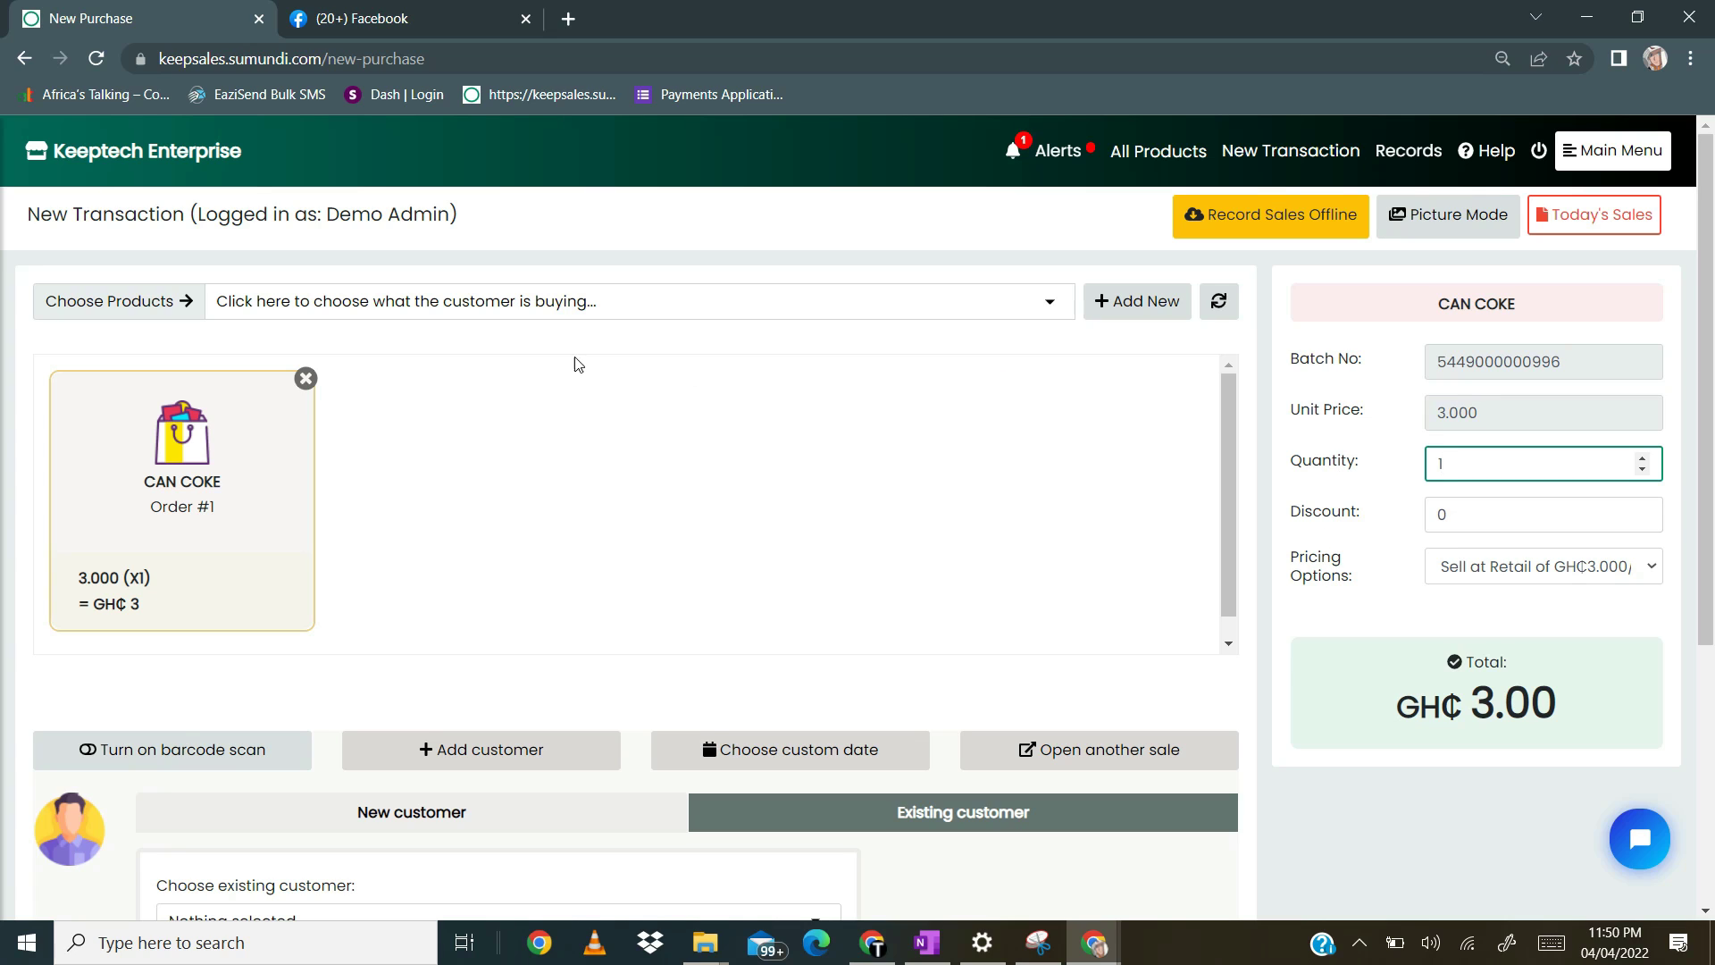
click(611, 310)
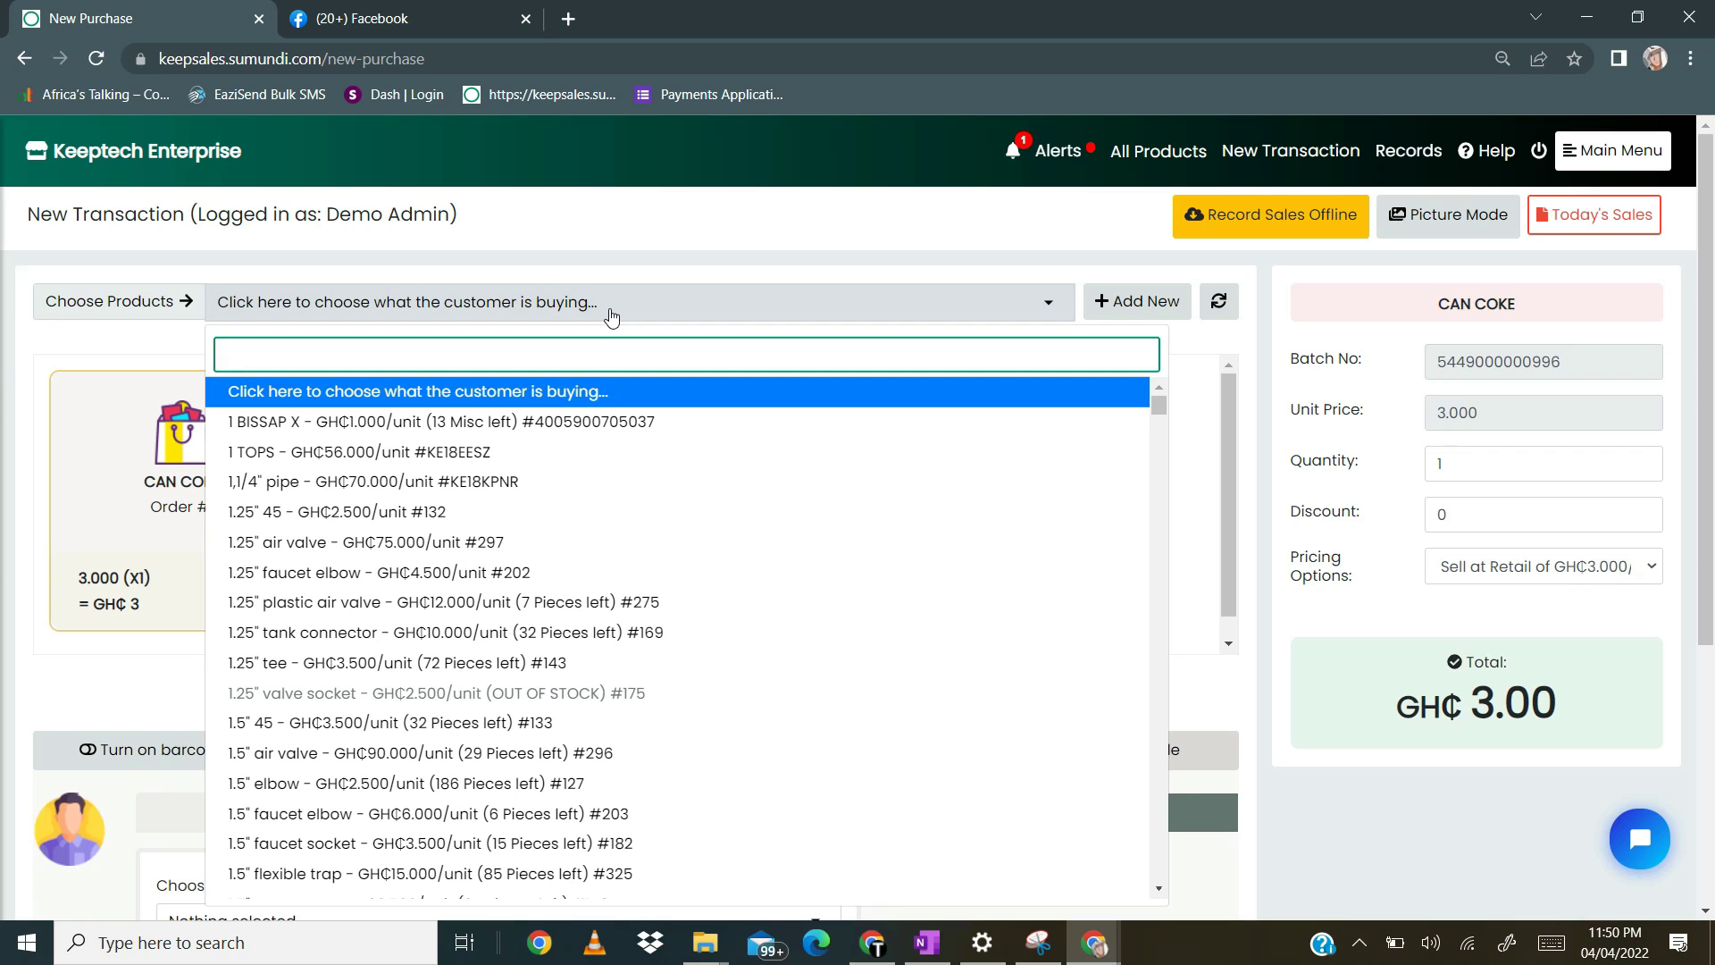
text(fan)
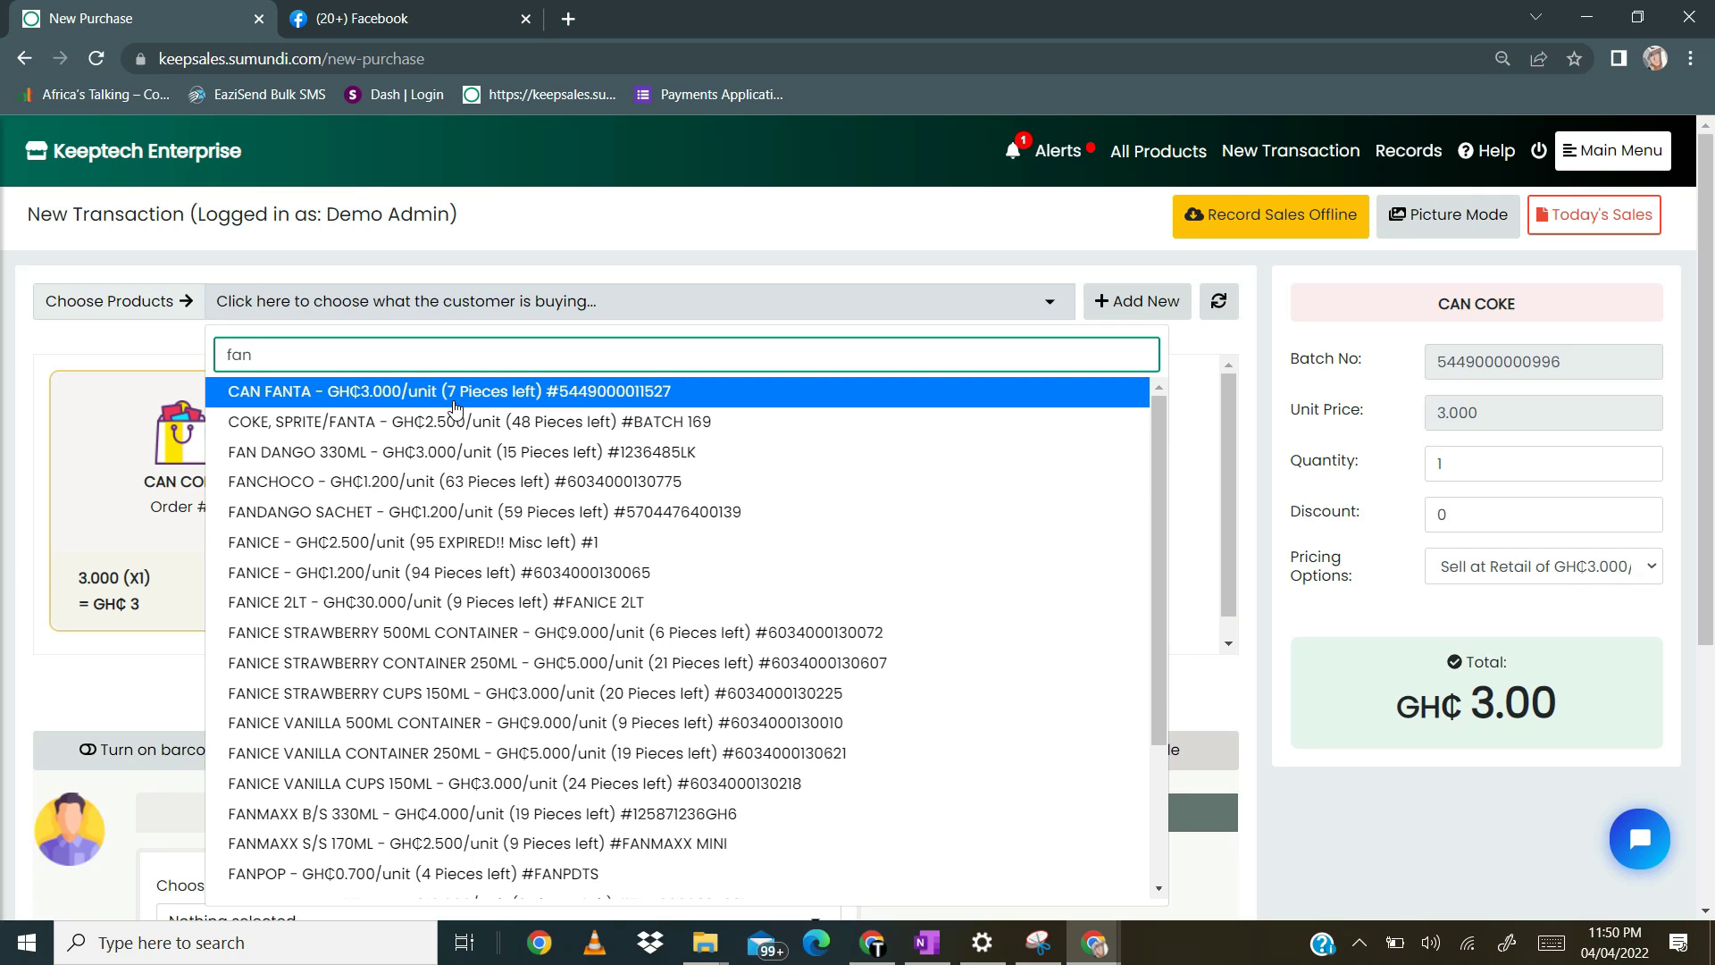
click(457, 404)
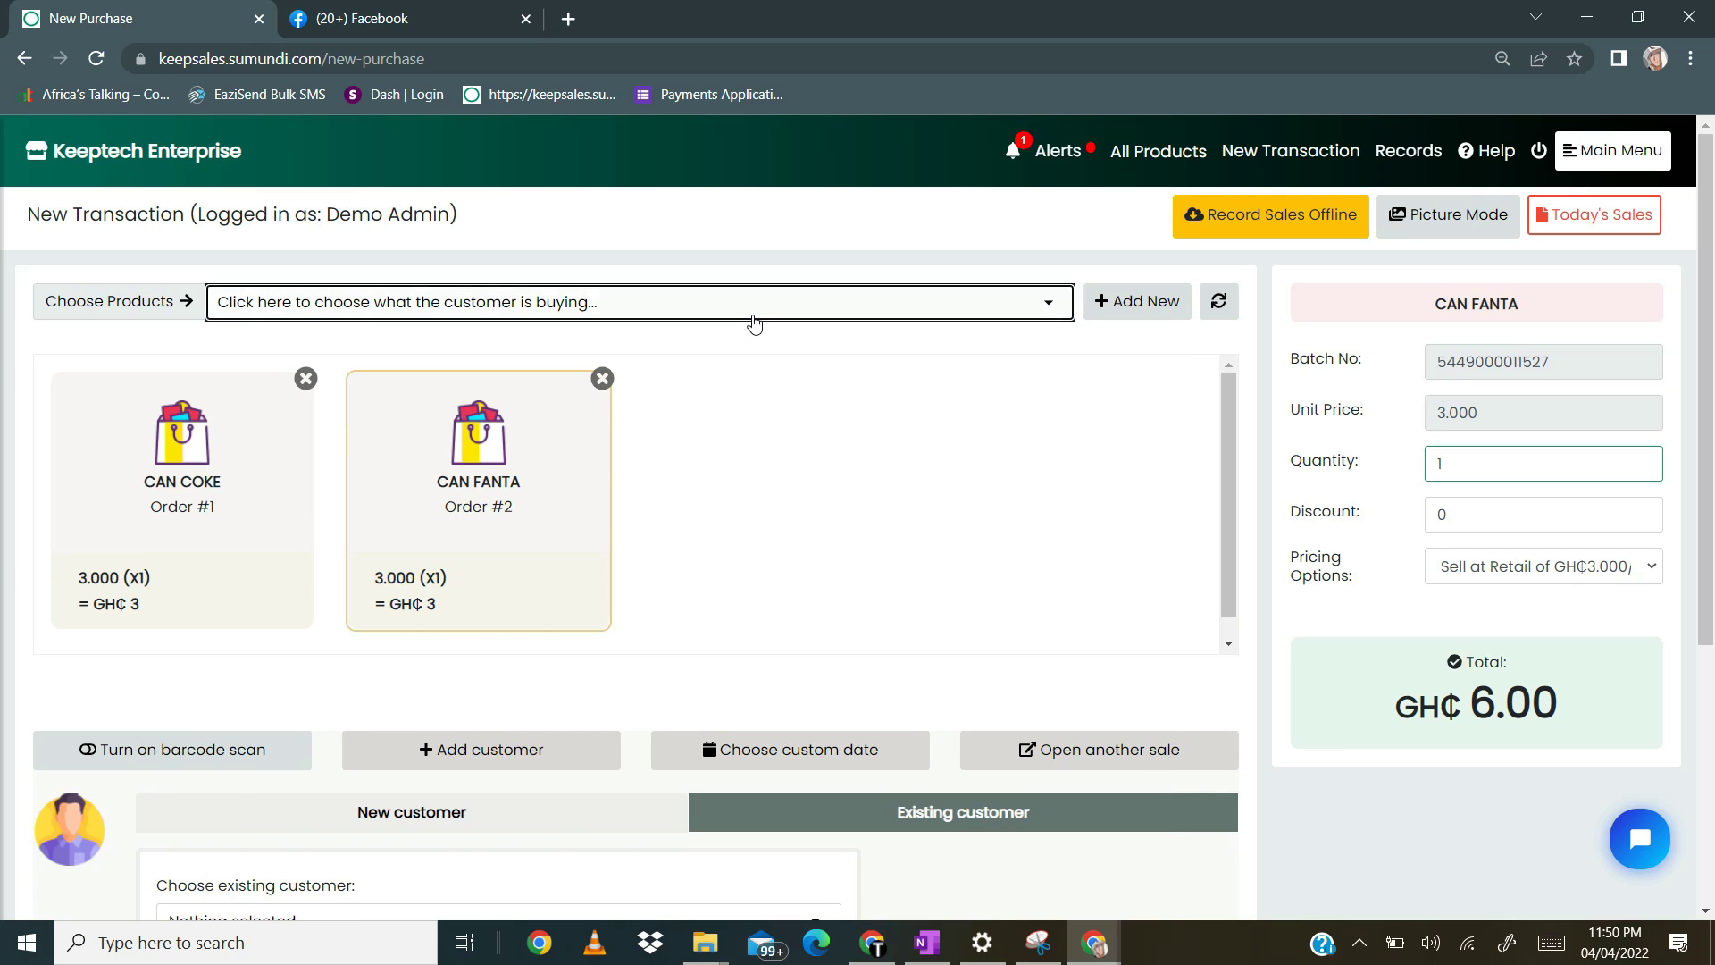
Add AWAKE PURIFIED WATER and SHOE - 250 to the transaction
click(754, 313)
text(wat)
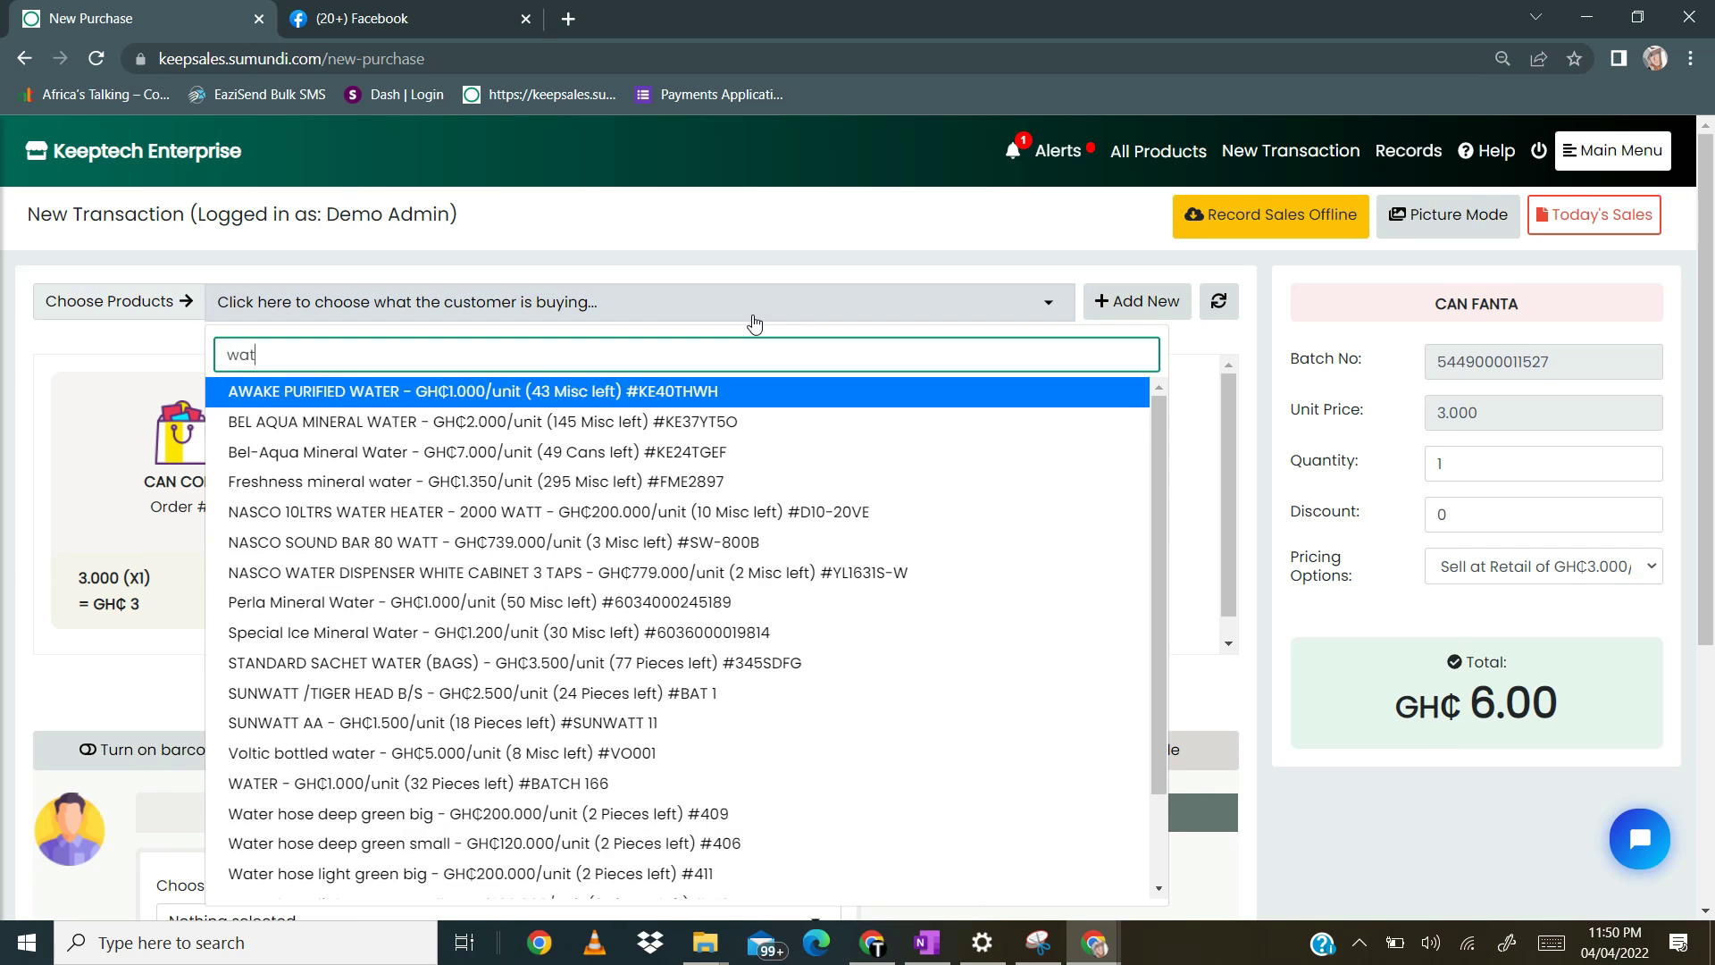
click(613, 398)
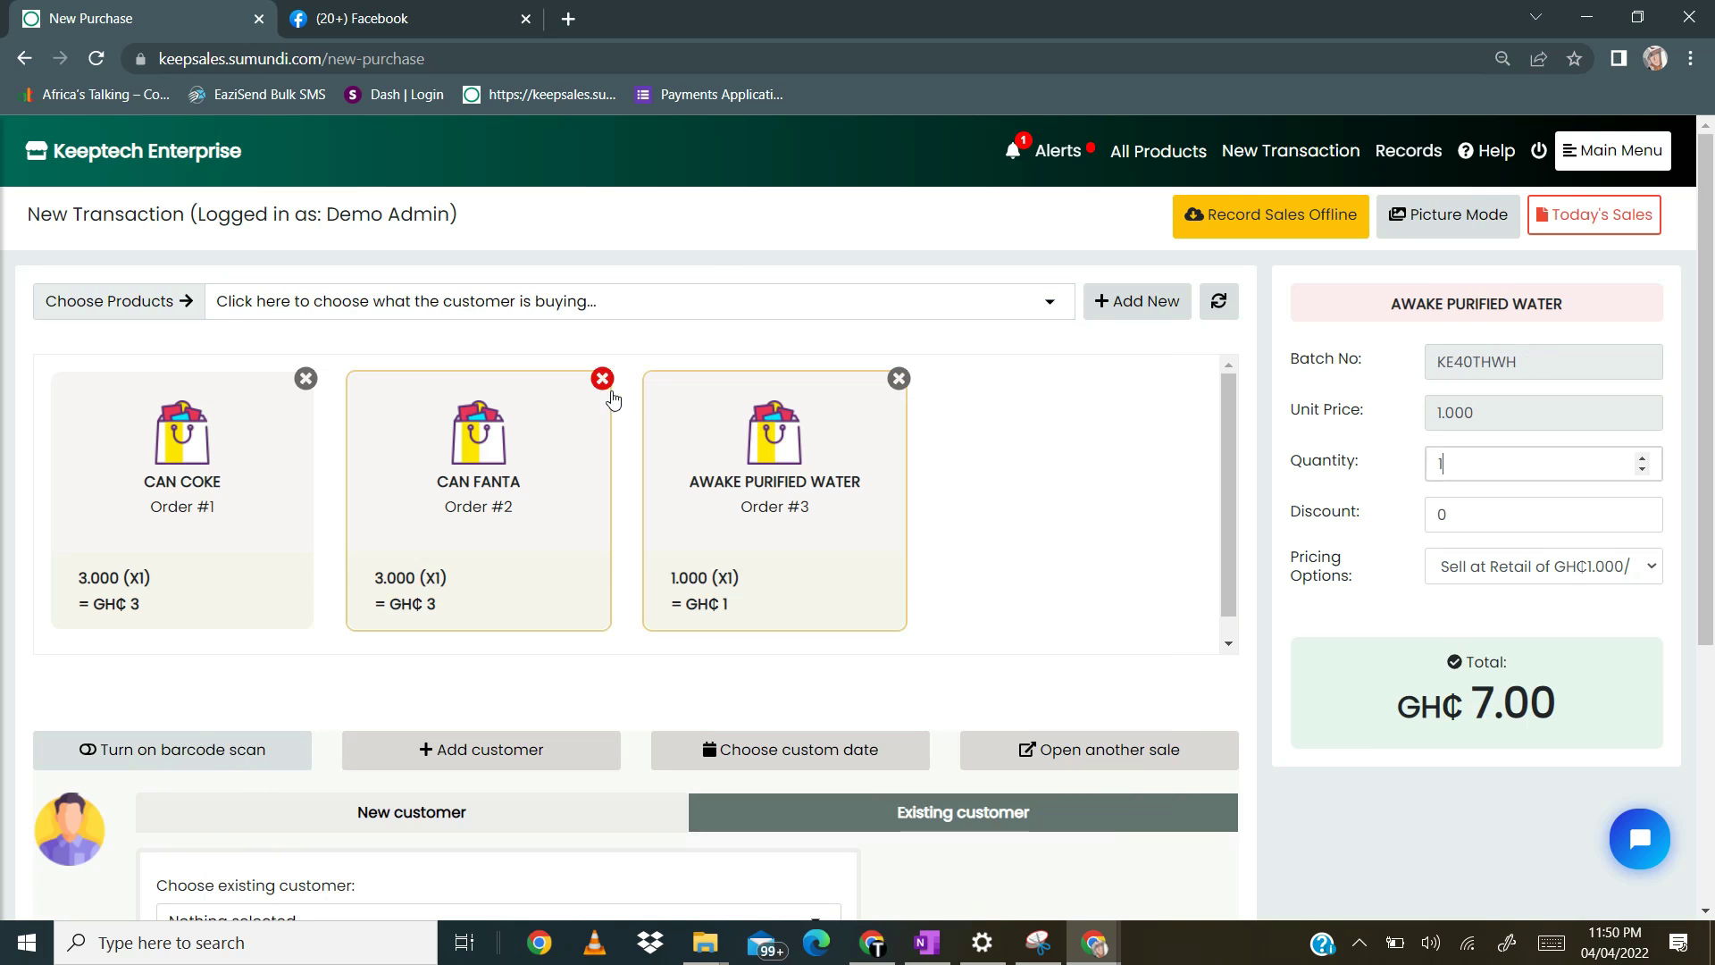
click(805, 306)
text(shoe)
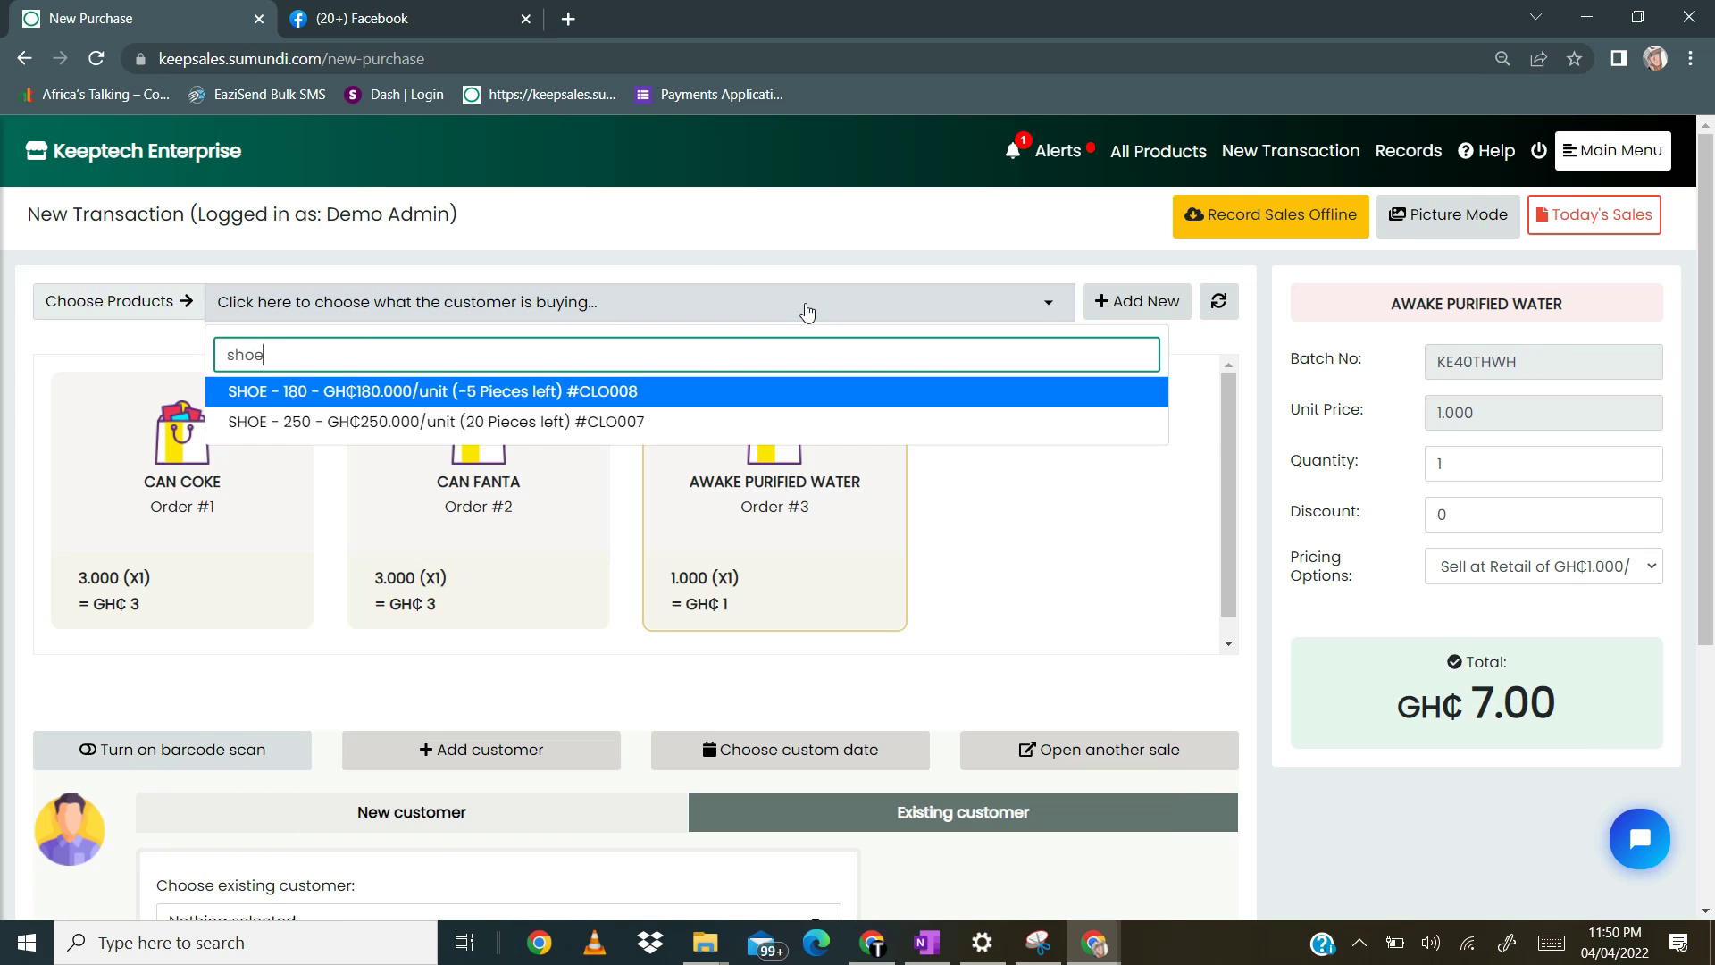
click(541, 421)
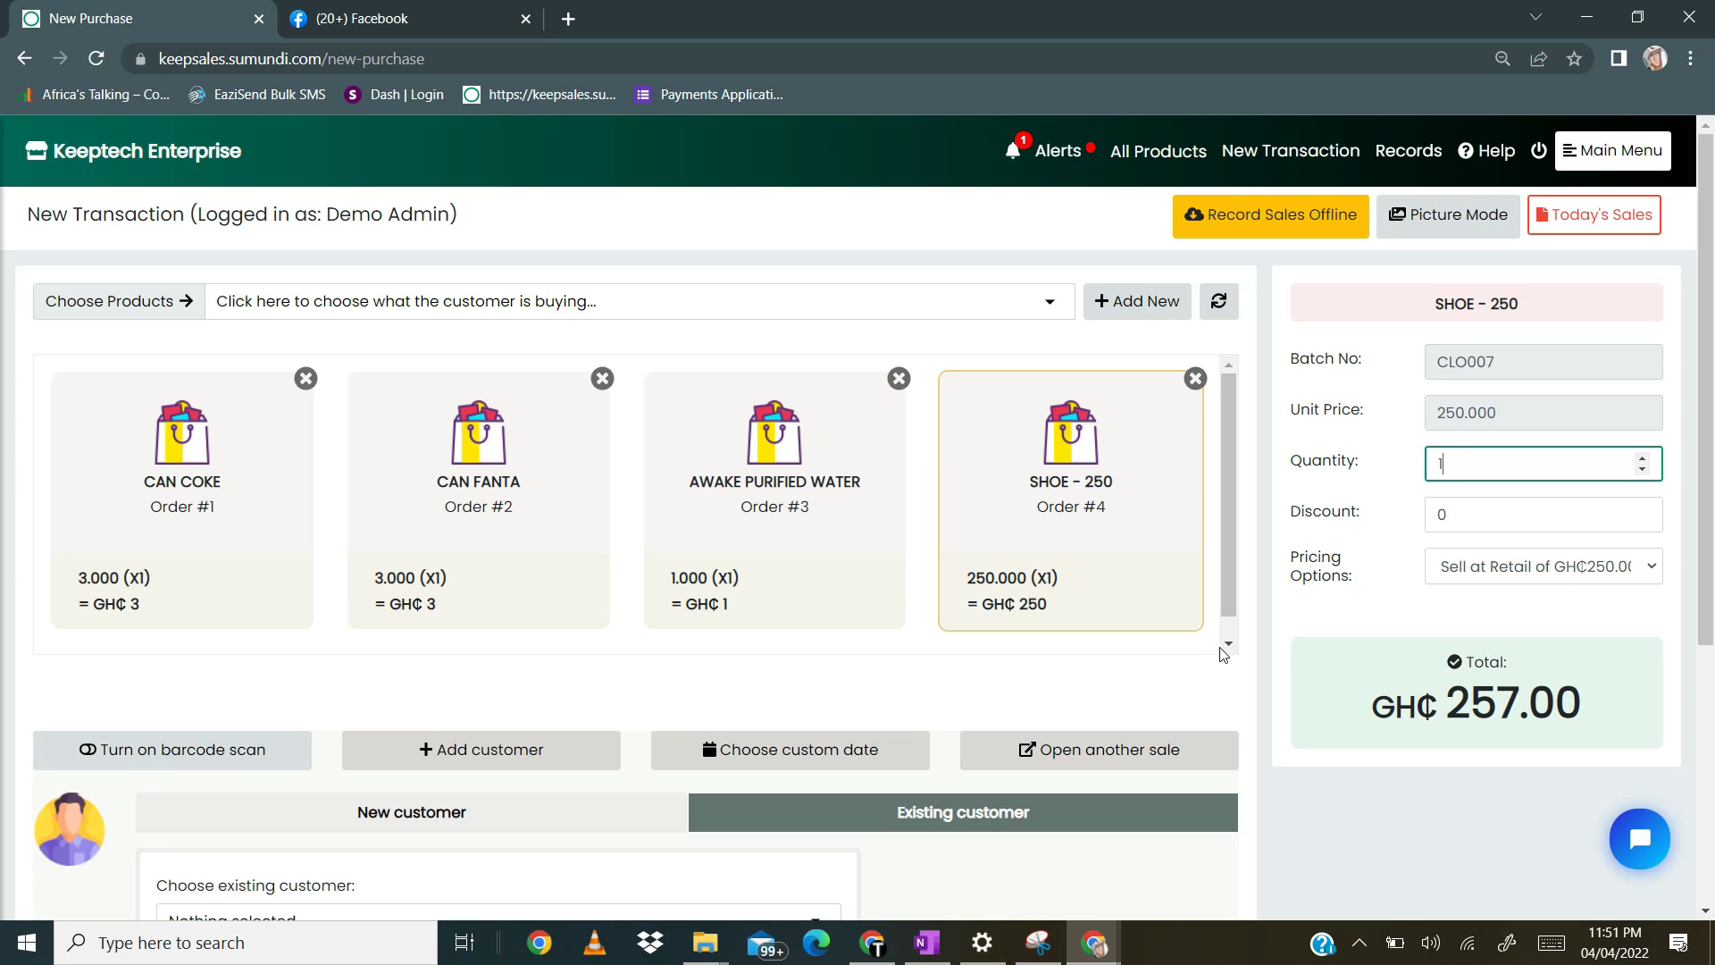
Remove SHOE - 250 and AWAKE PURIFIED WATER from the chosen products
scroll(1233, 558, down, 1)
drag(1224, 534, 1232, 495)
click(1196, 378)
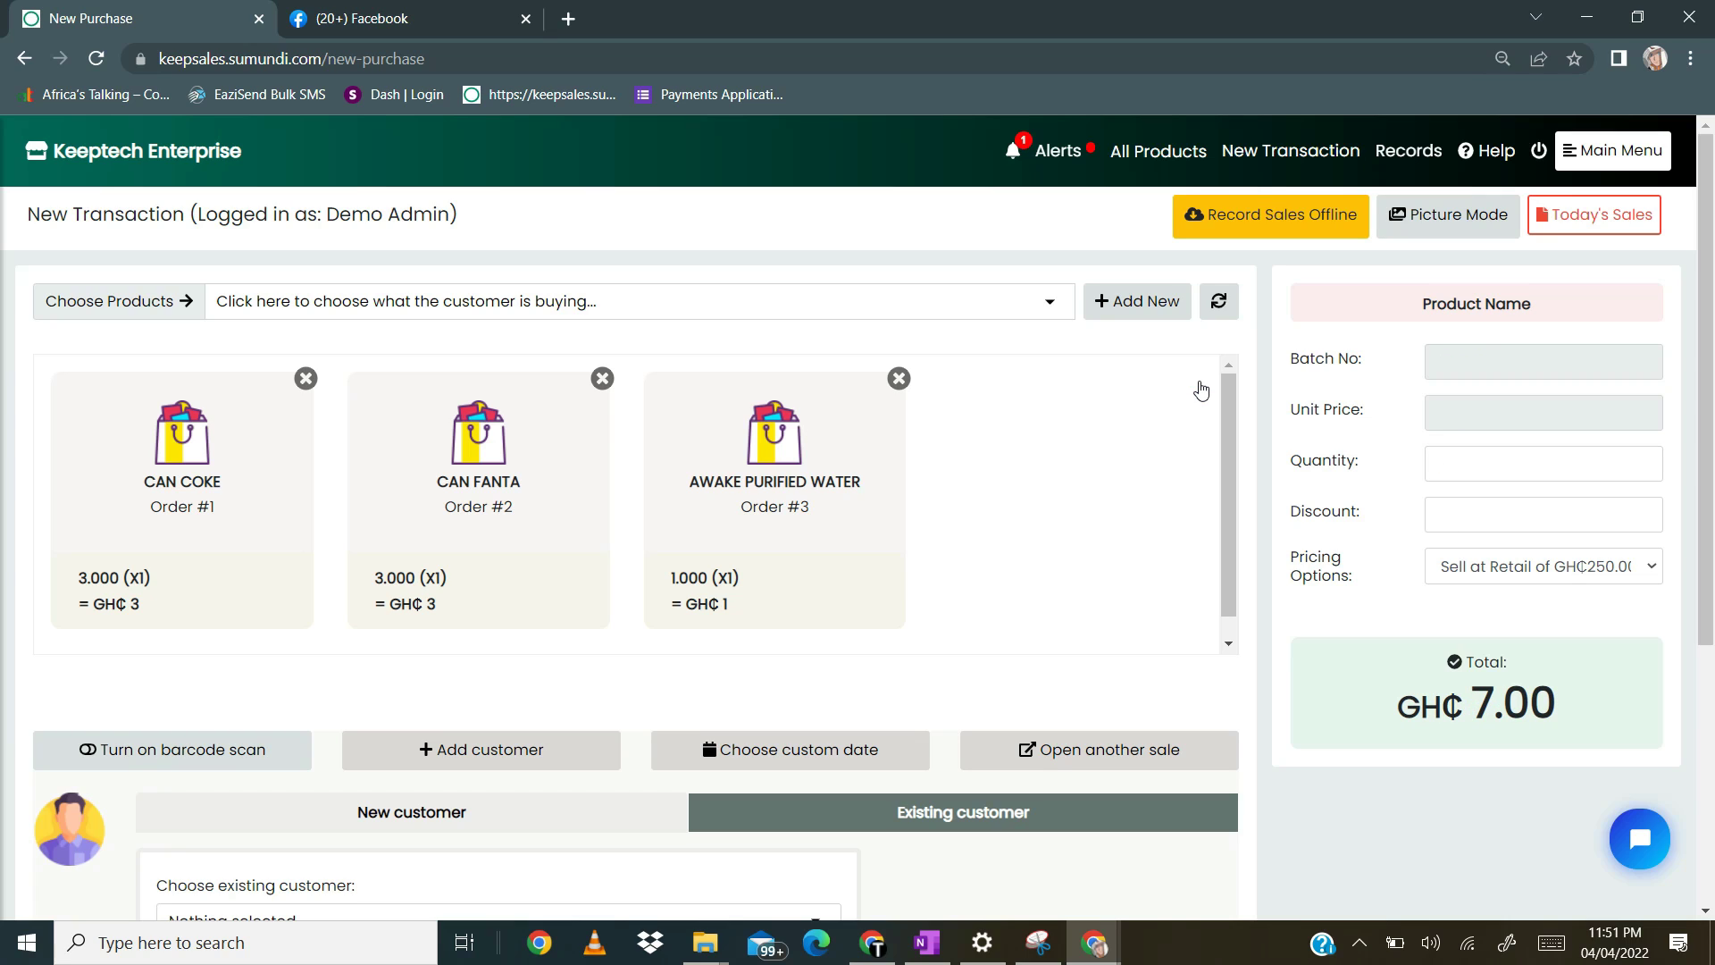
click(899, 380)
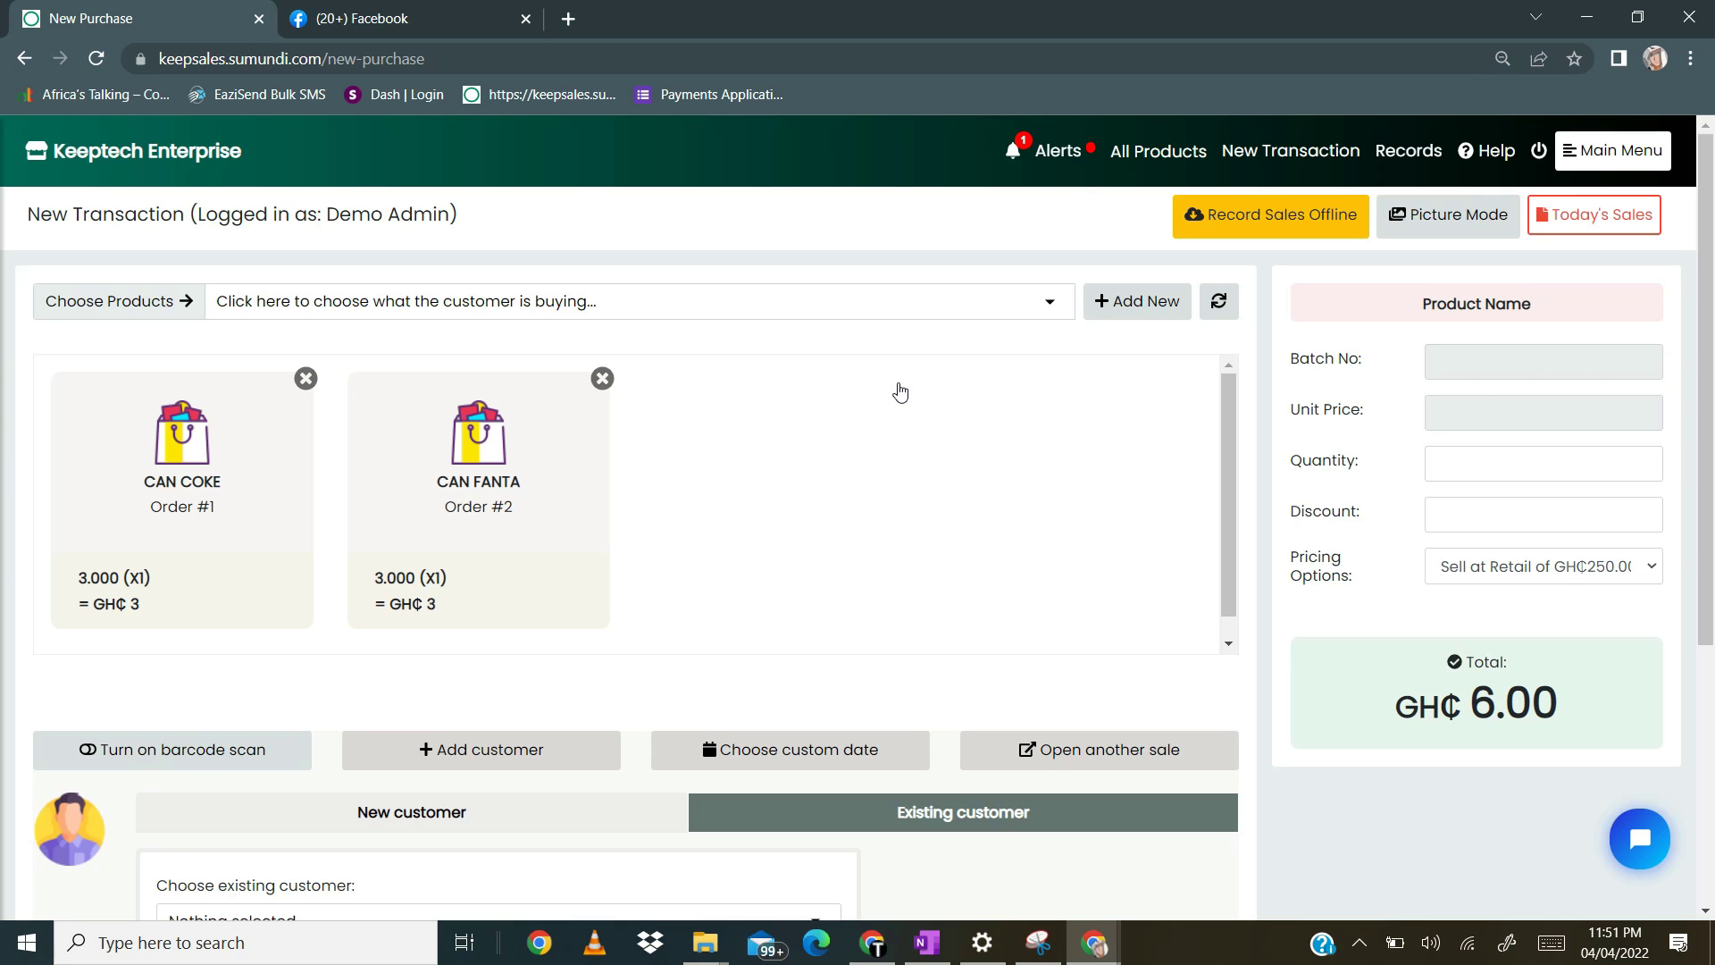
Search the products for "shoe" and add SHOE - 250 to the transaction
click(790, 315)
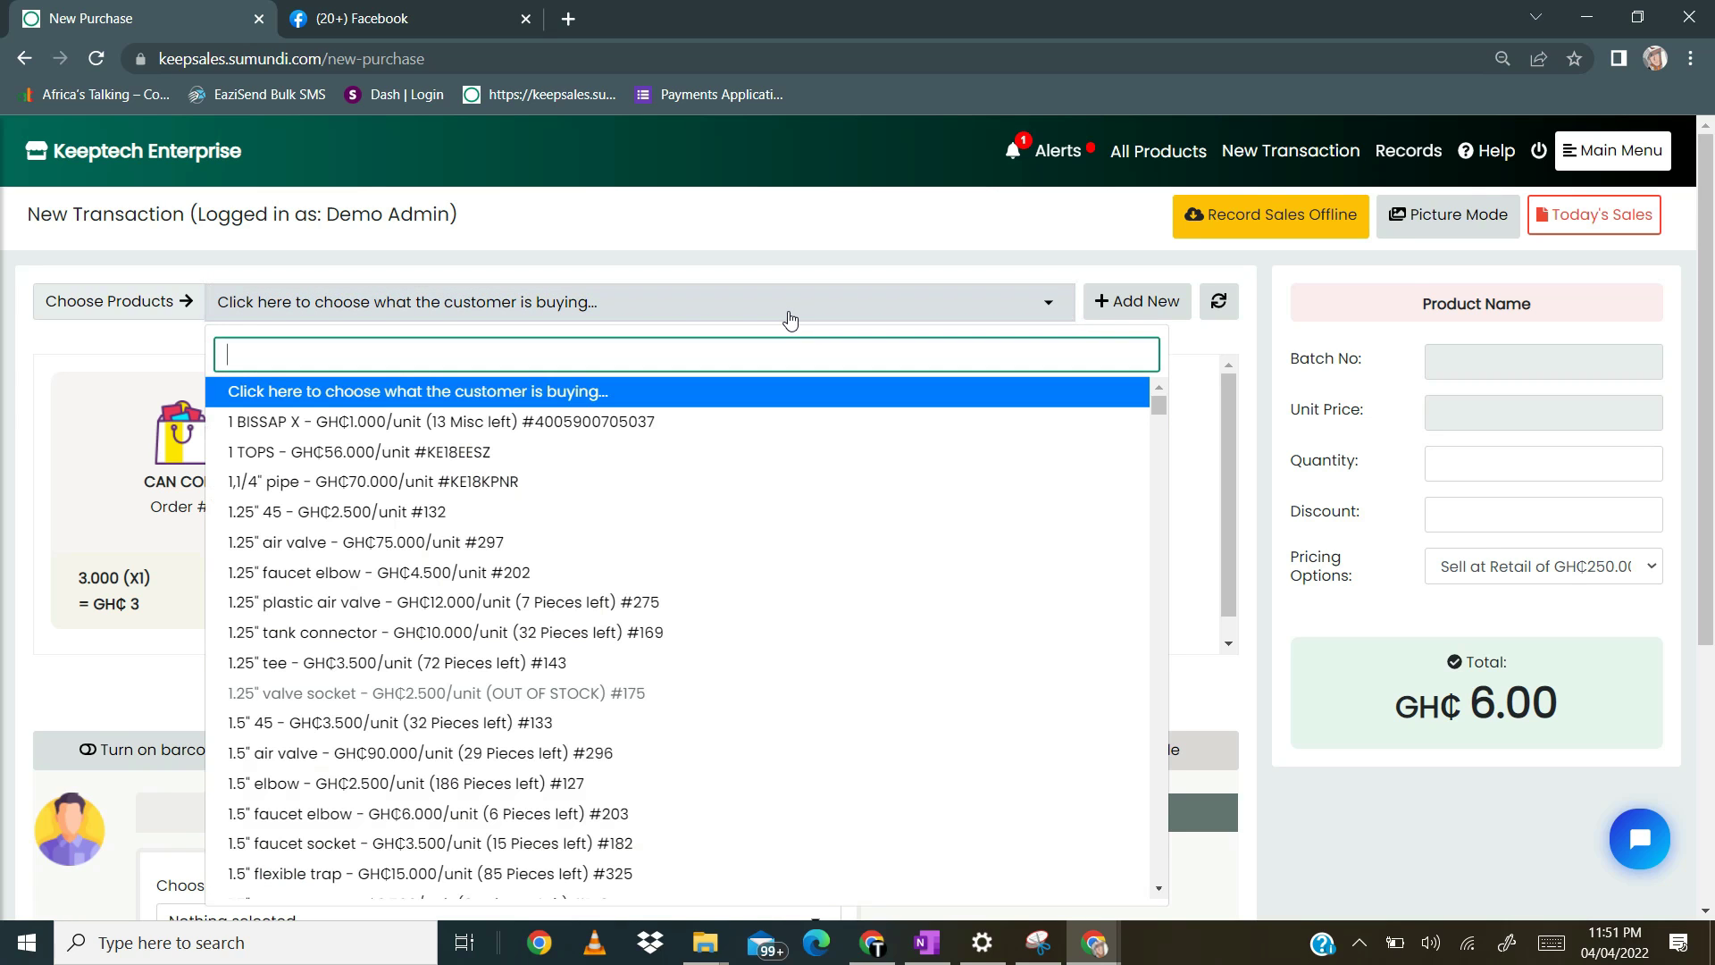
text(shoe)
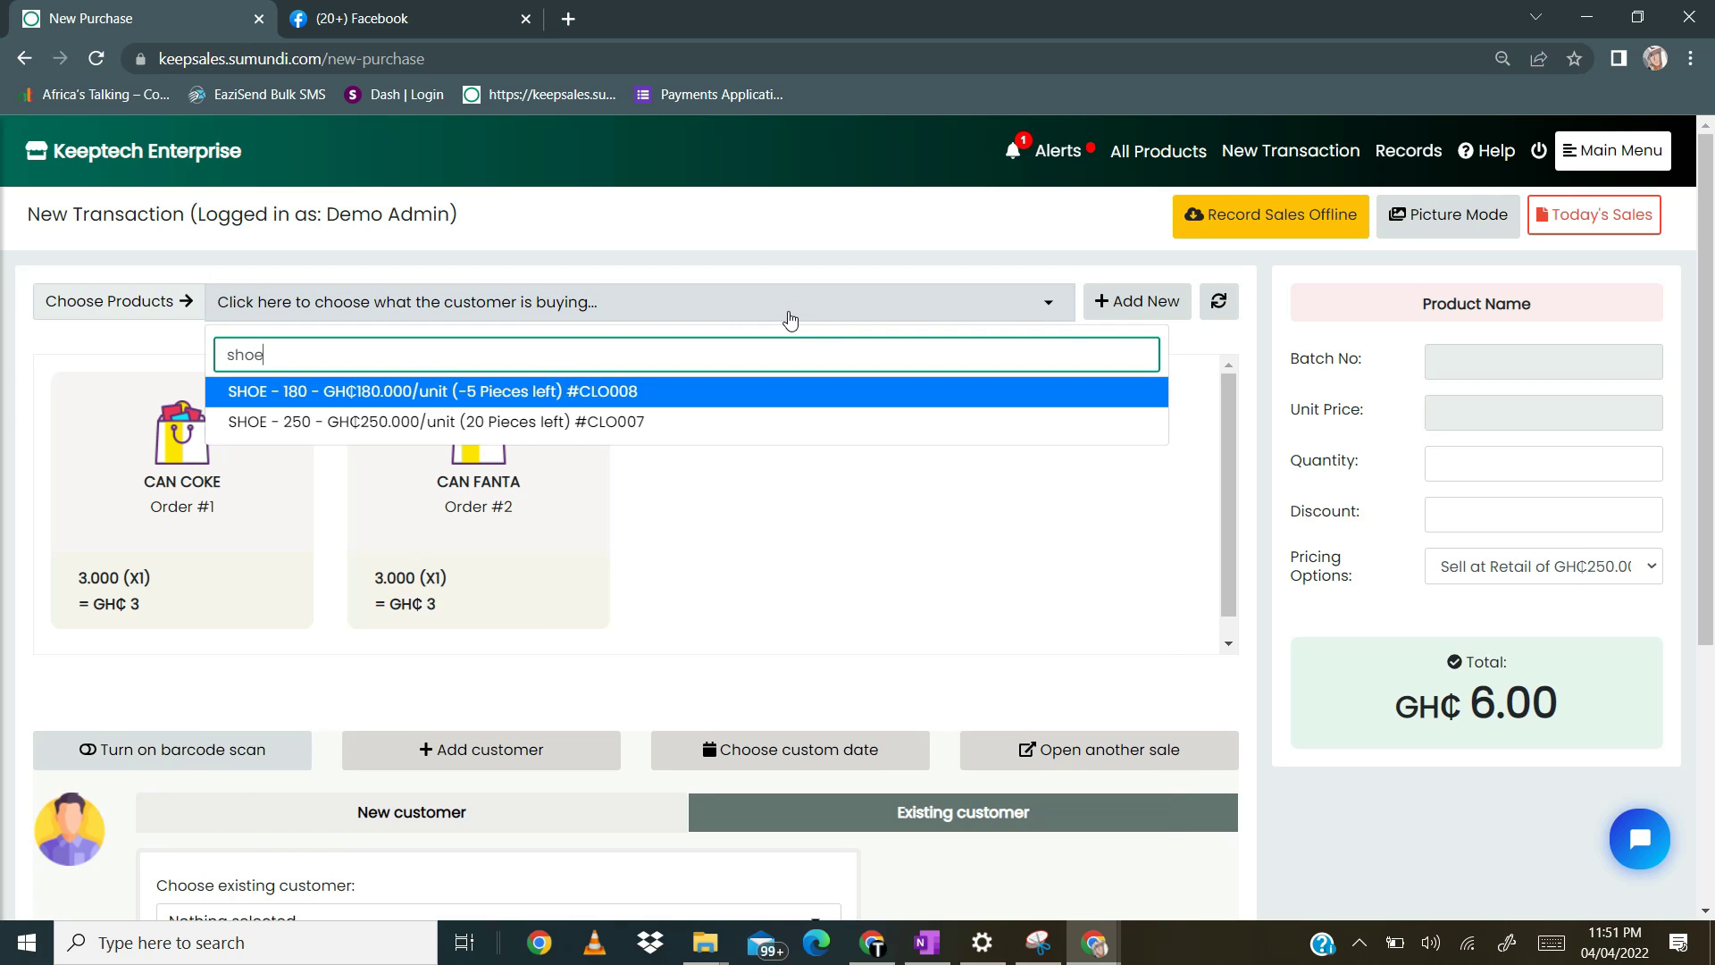
click(536, 423)
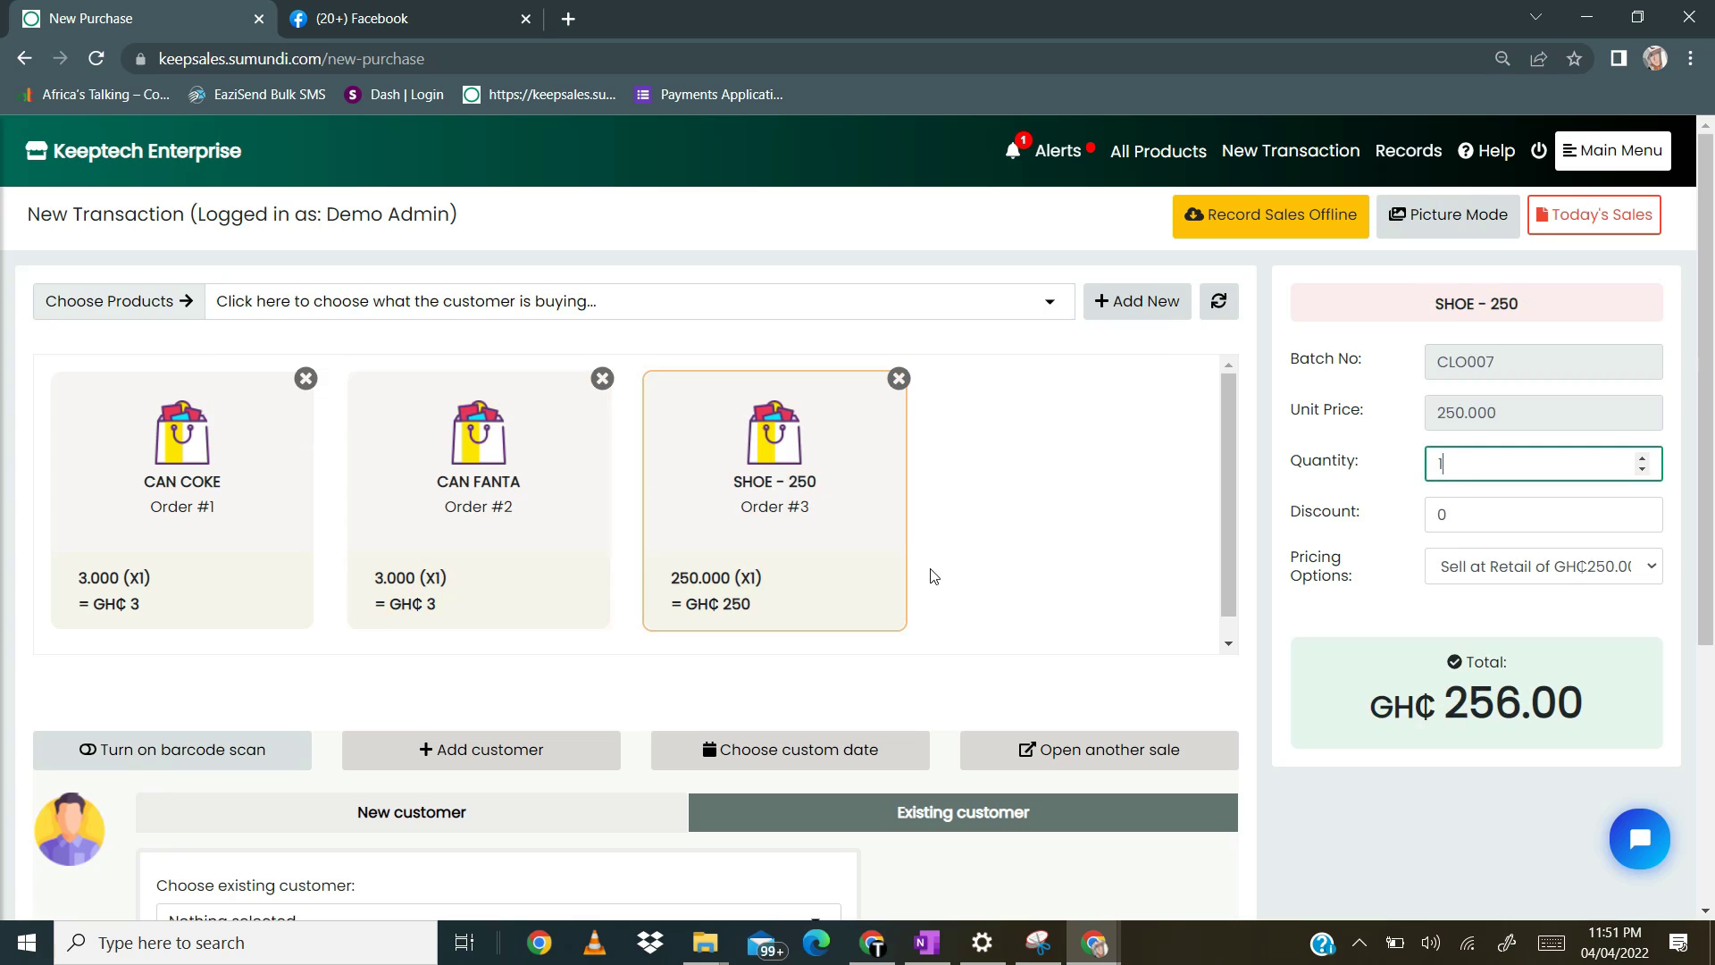
click(1229, 643)
drag(1226, 558, 1227, 520)
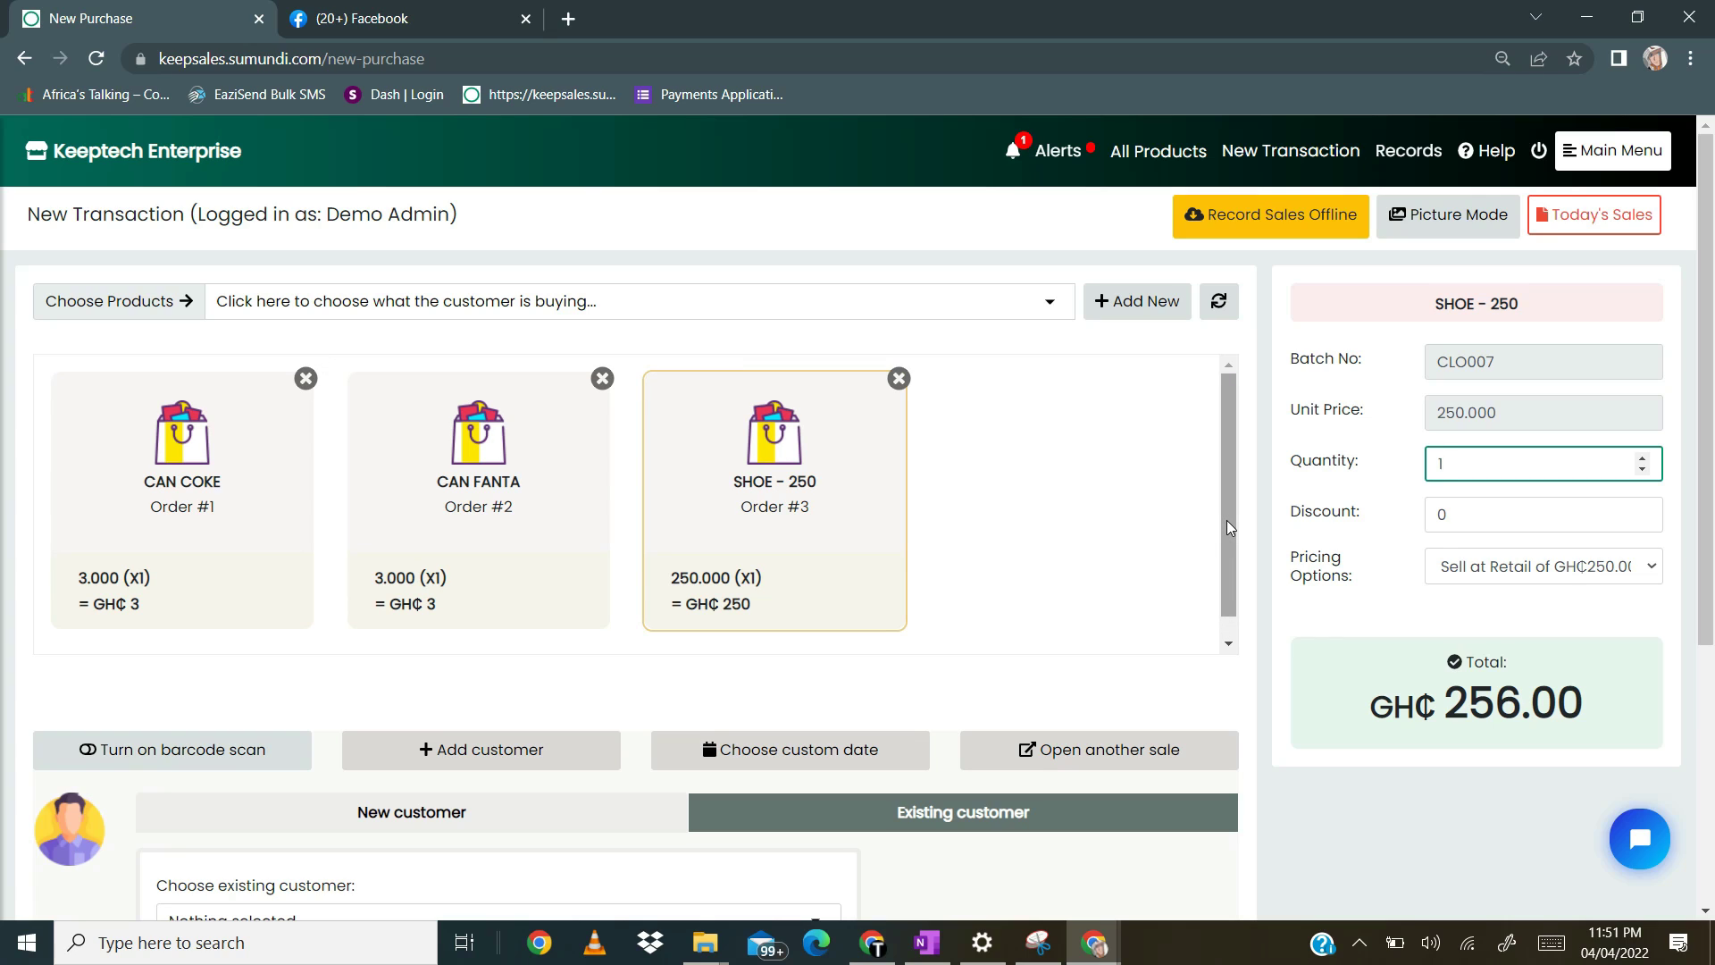
click(755, 549)
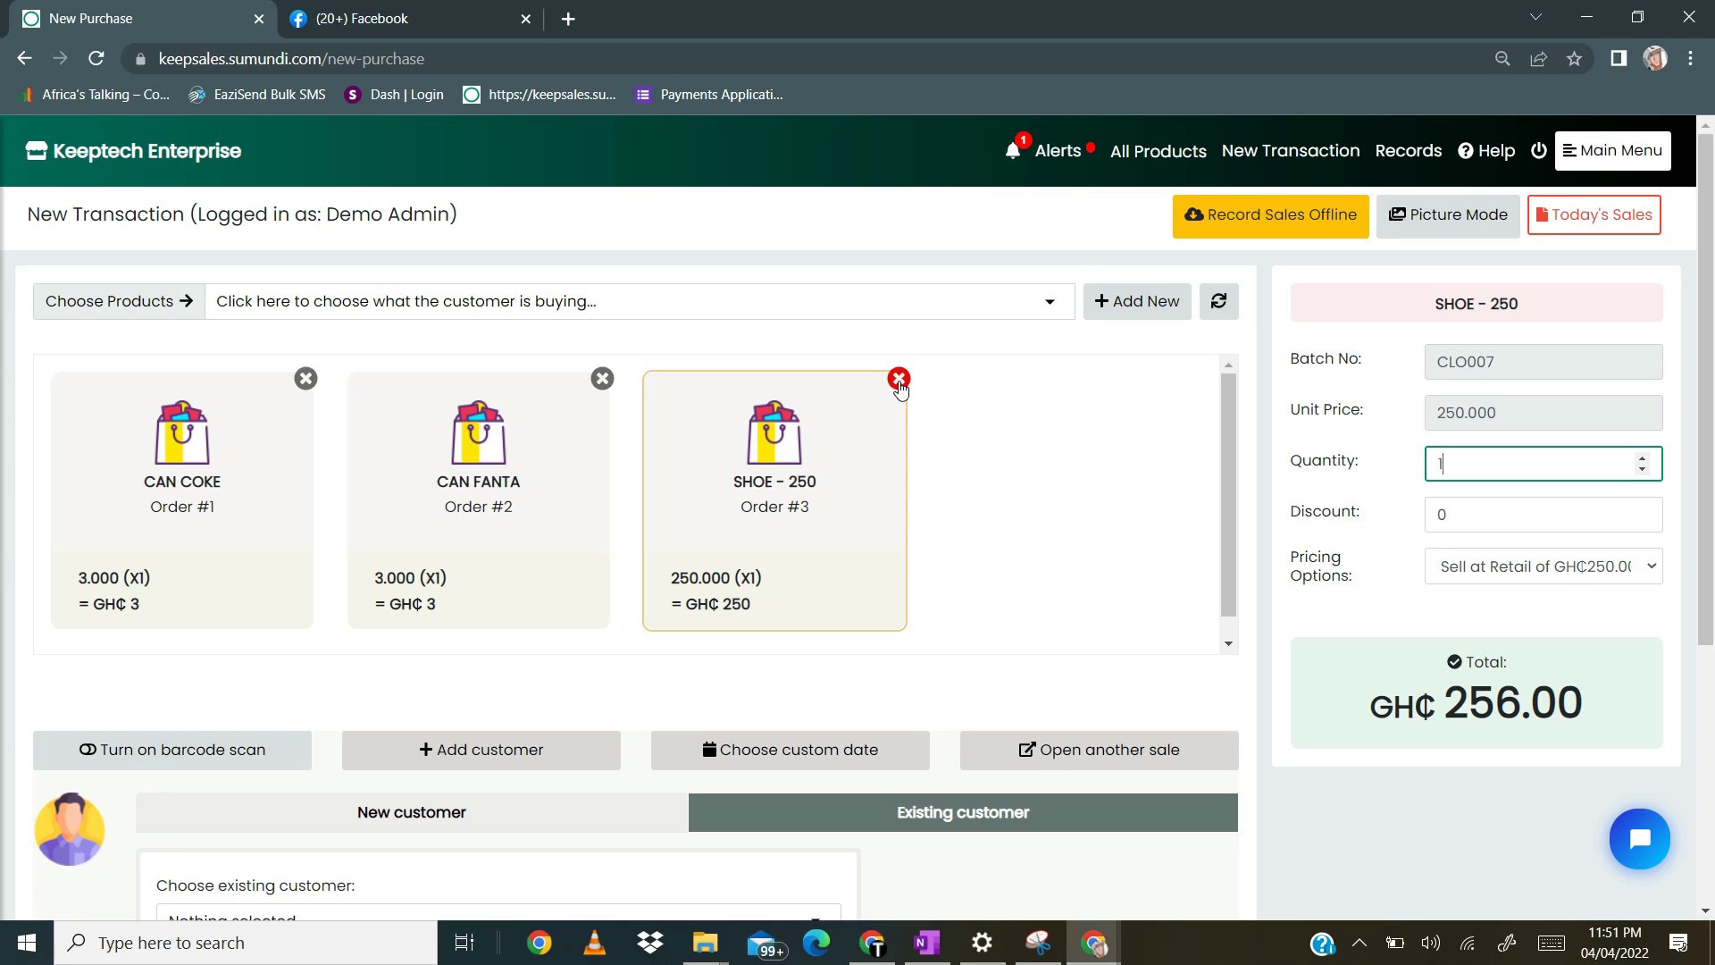
click(1229, 644)
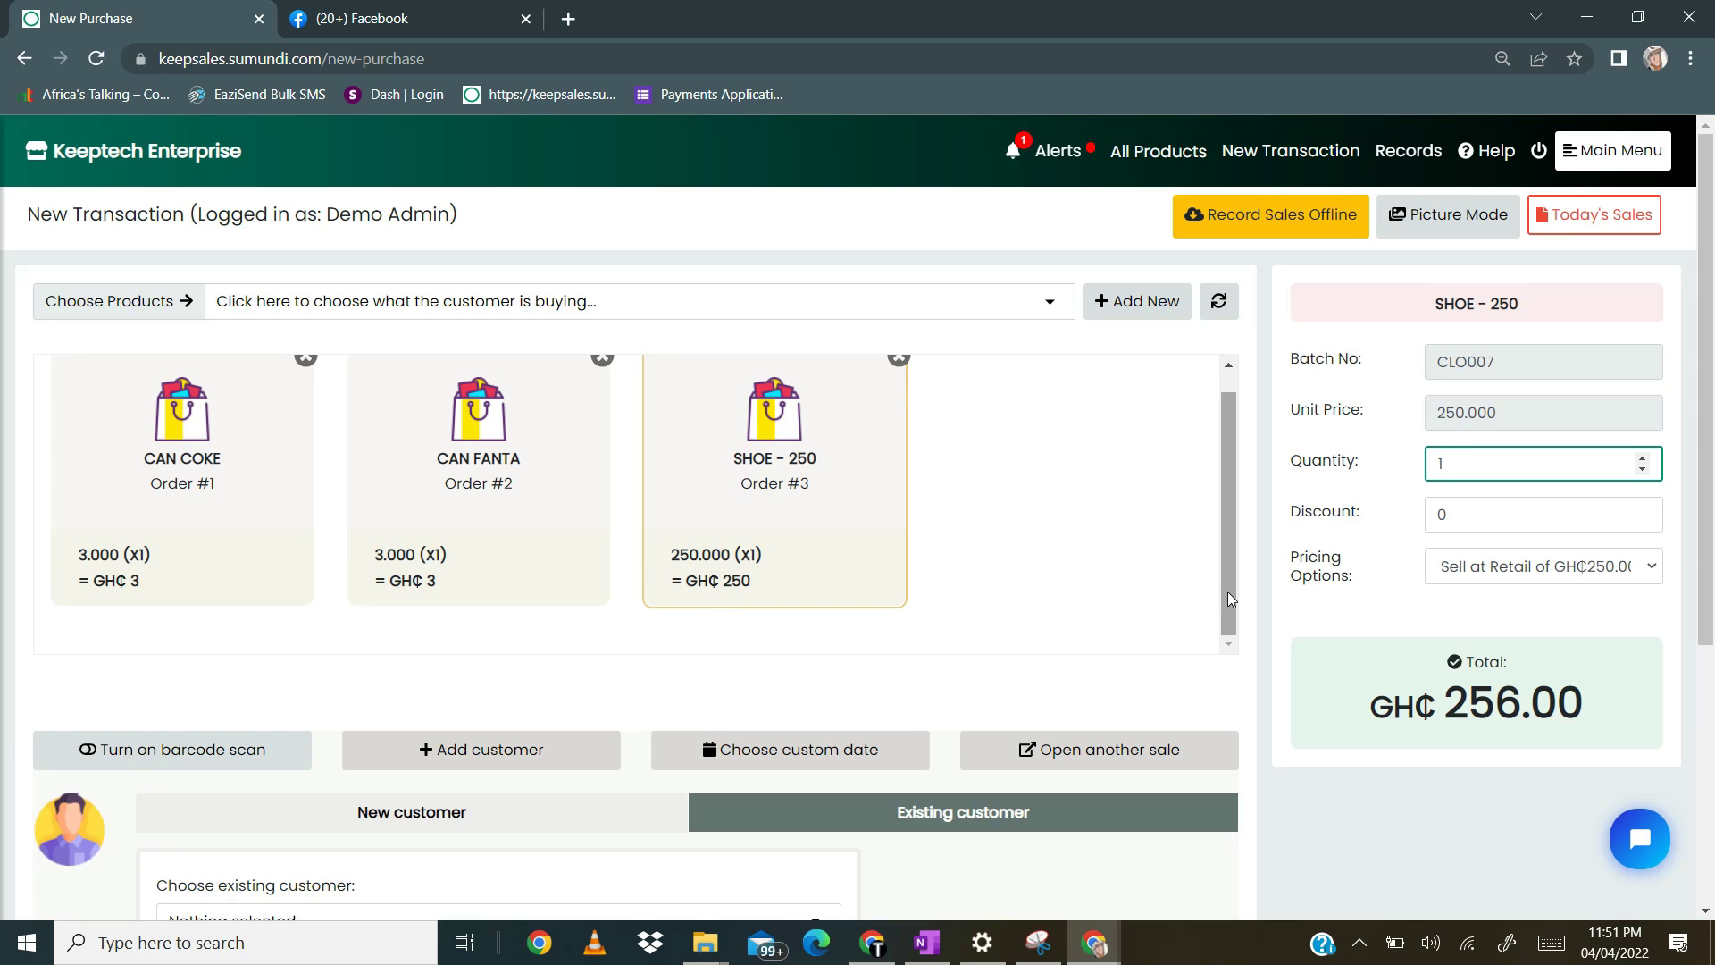
scroll(1228, 591, up, 1)
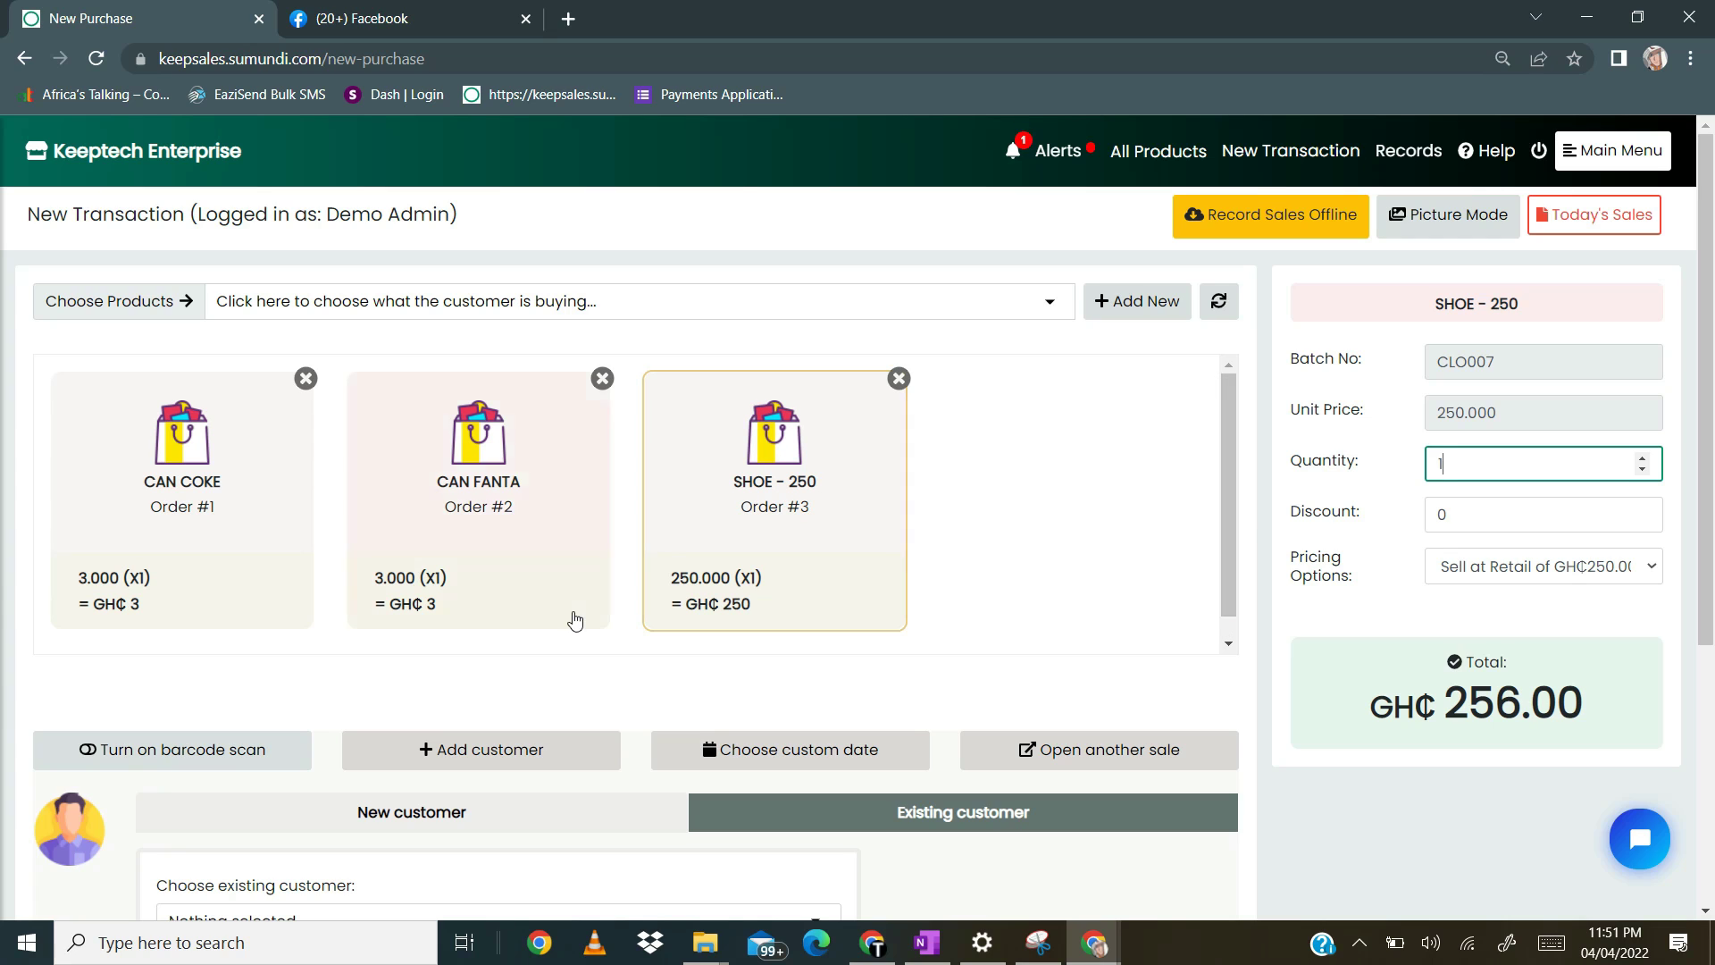
Set the quantity of CAN COKE in the transaction to 3
click(268, 500)
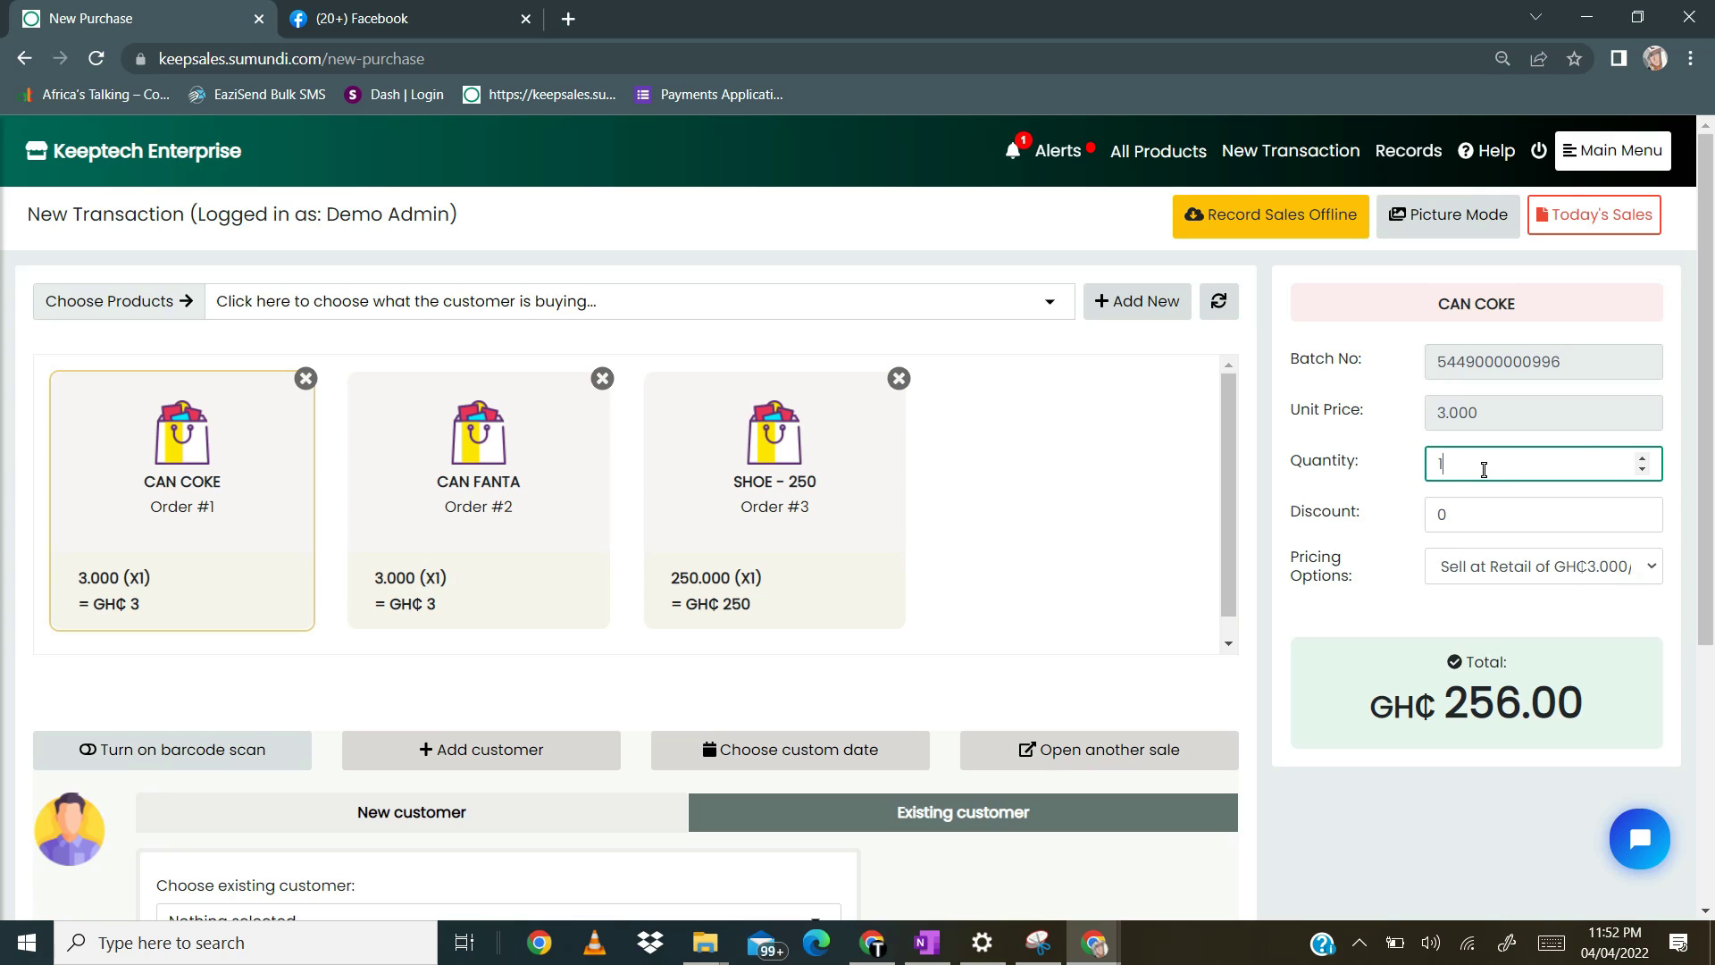
key(BackSpace)
text(3)
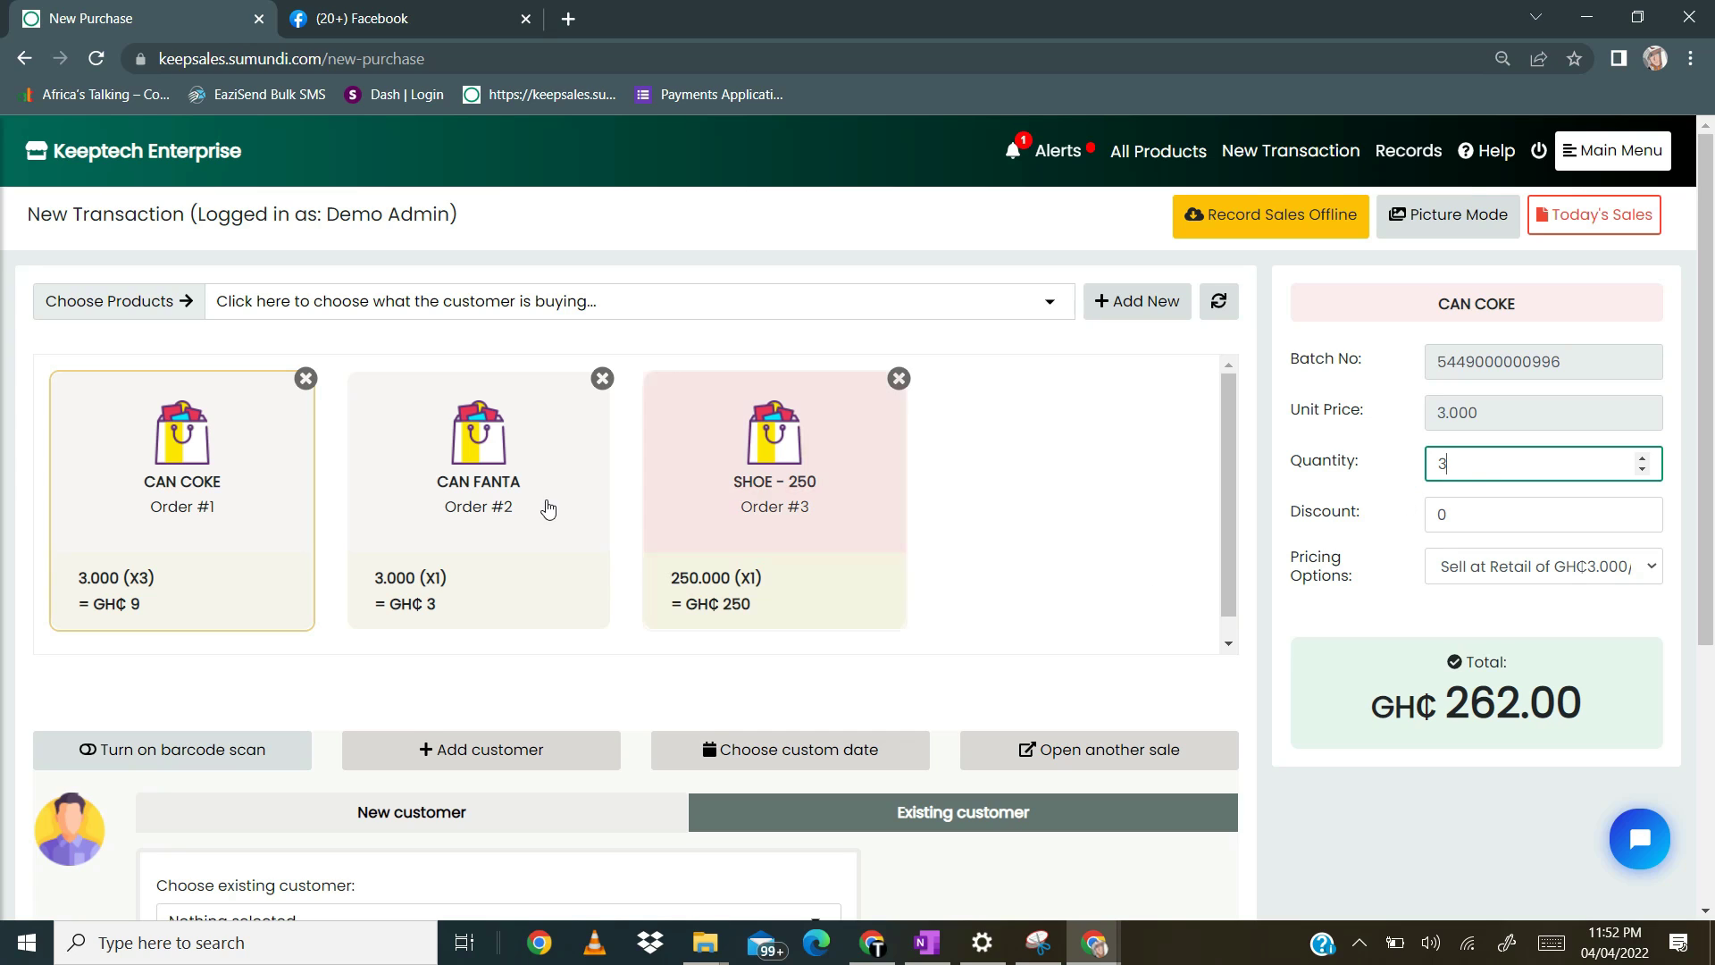
Set the quantity of CAN FANTA to 2 and its discount to 3
click(466, 477)
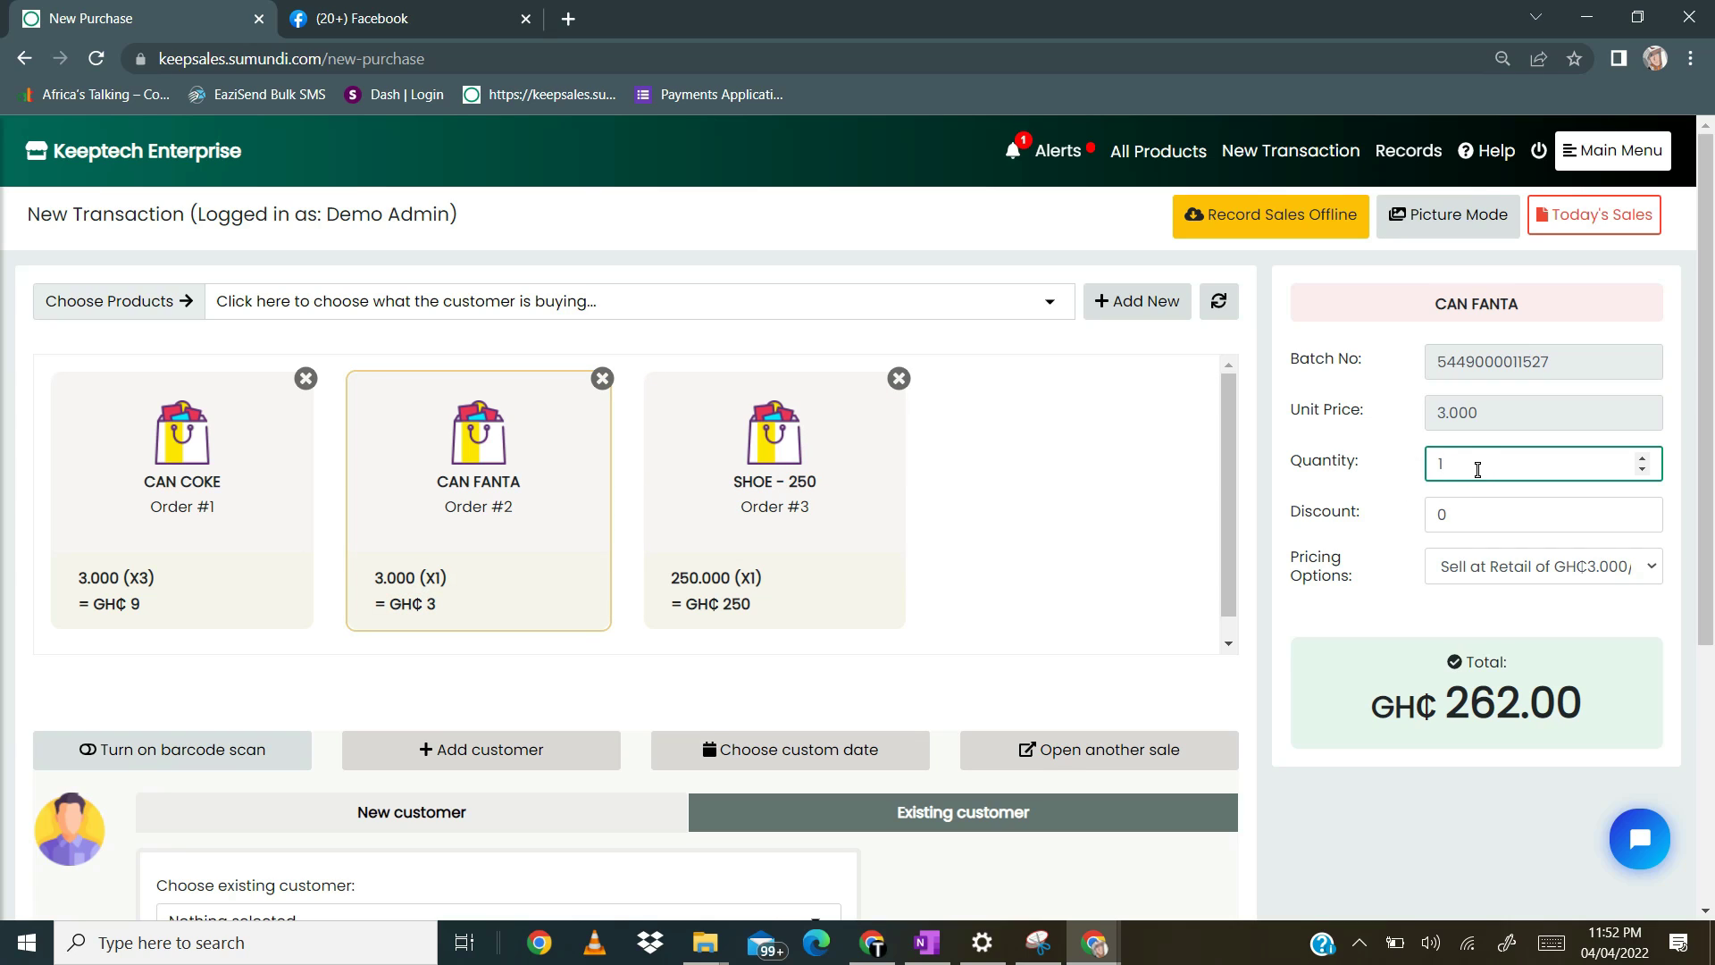
text(2)
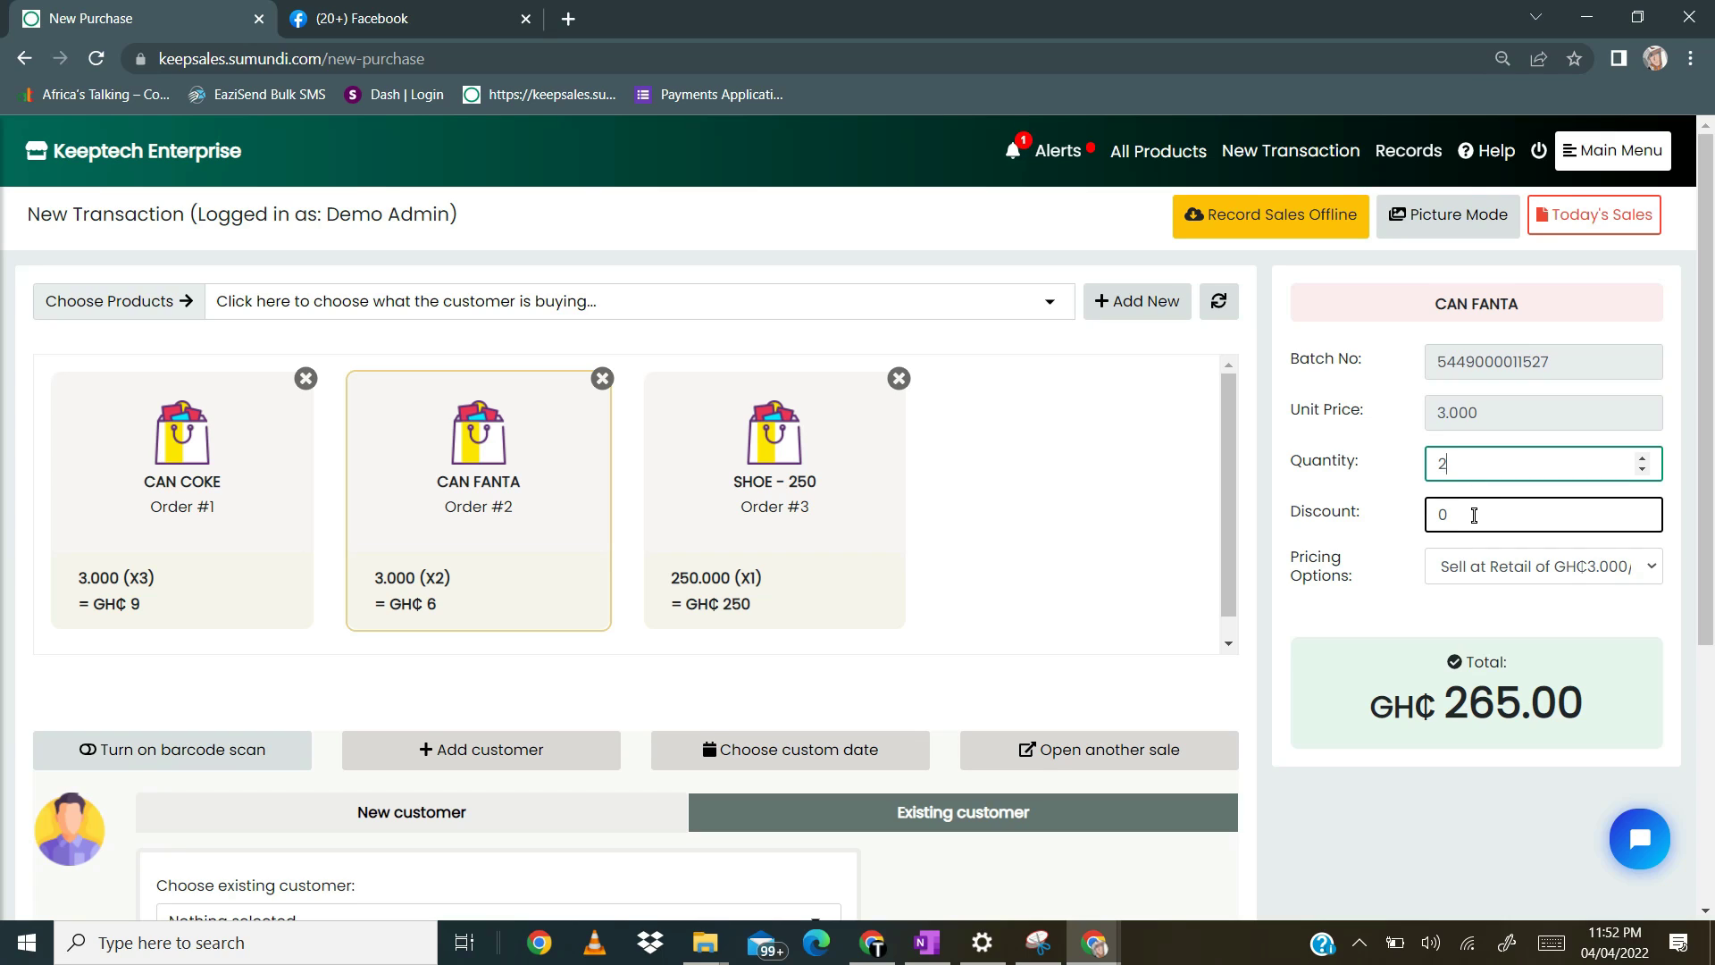
click(1474, 516)
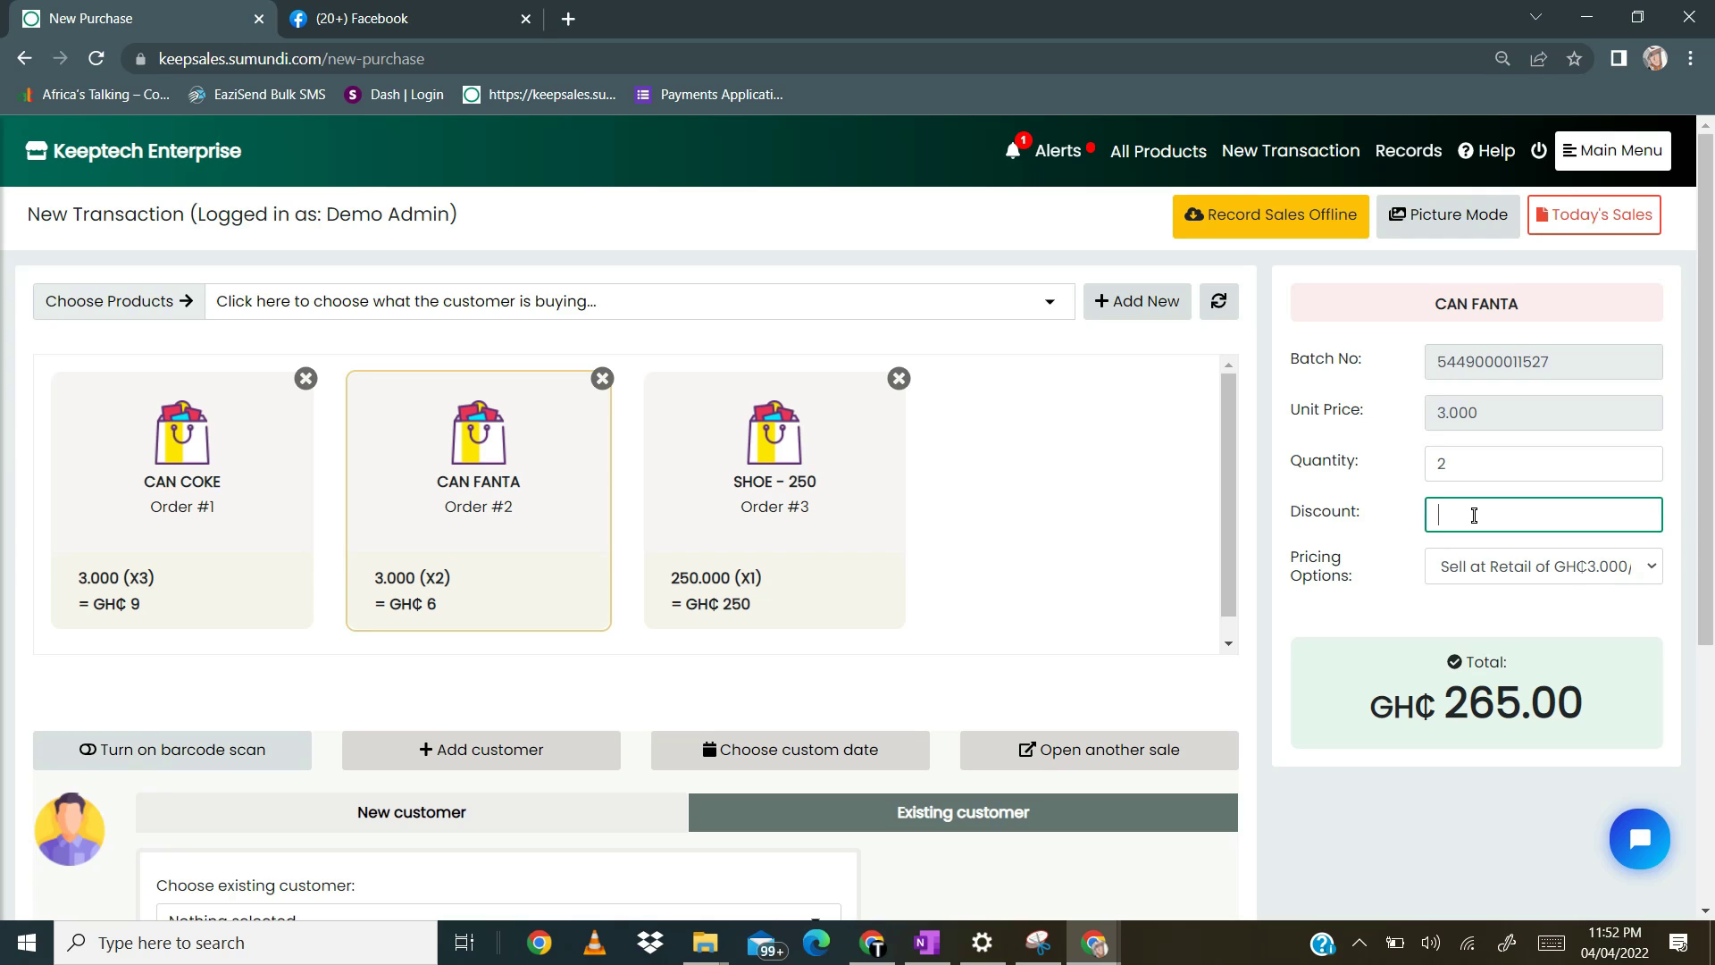
text(3)
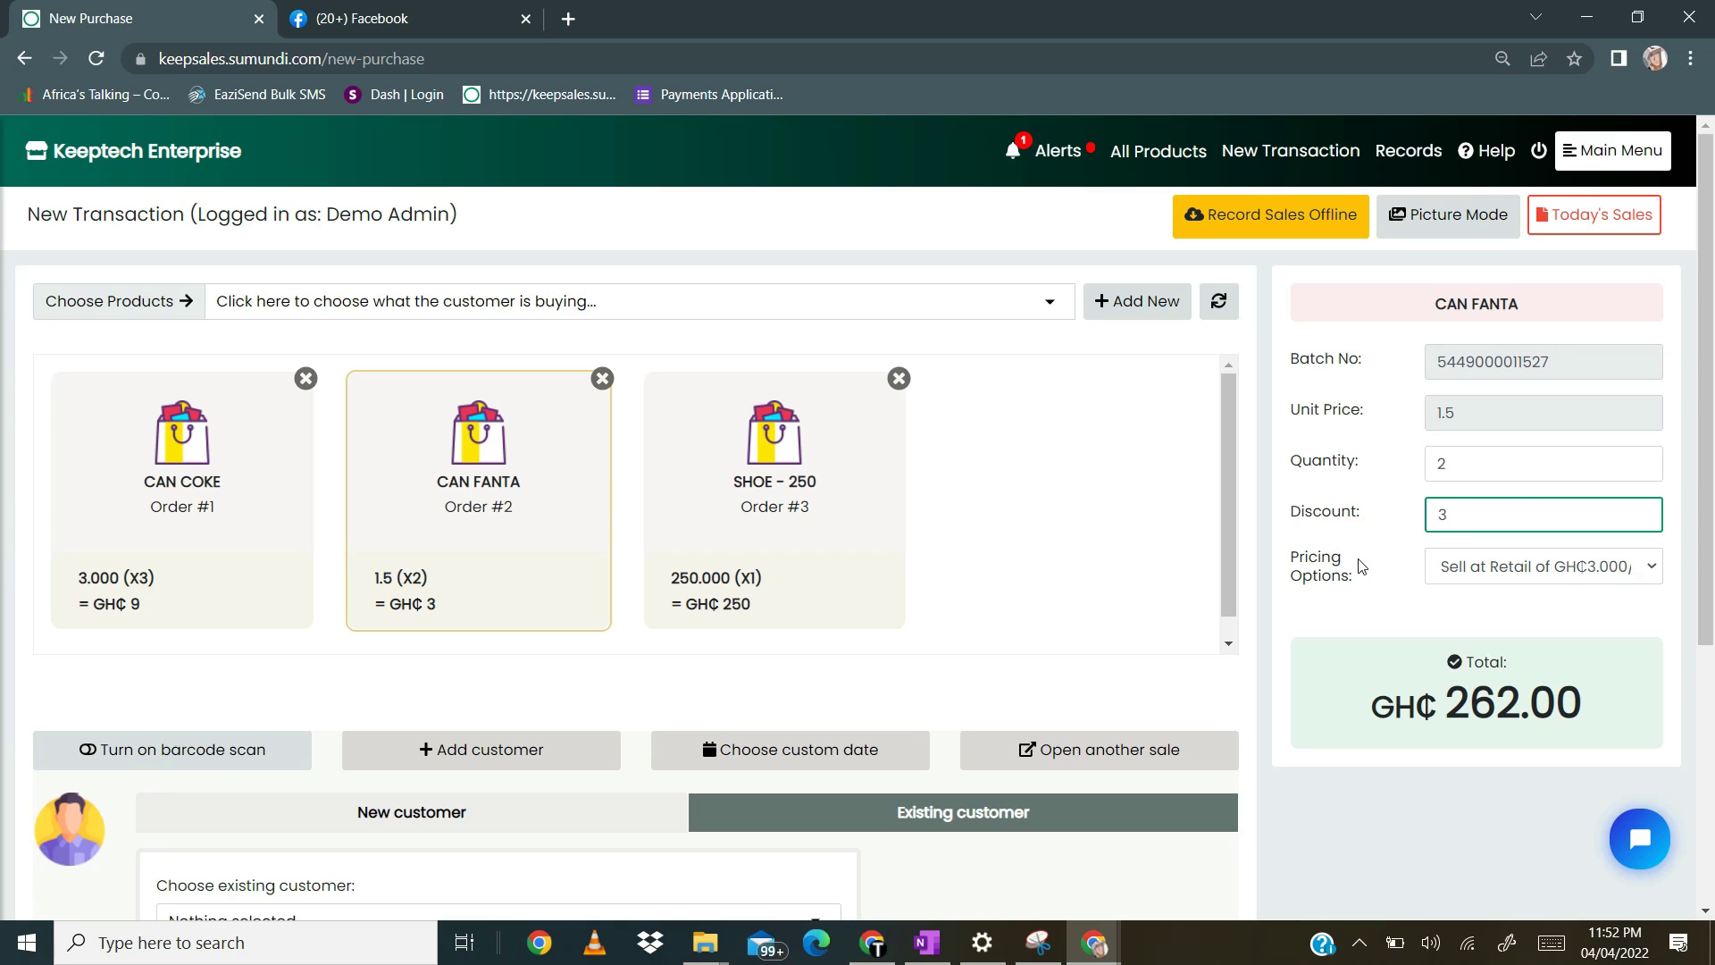
View the available pricing options for CAN FANTA
click(1498, 570)
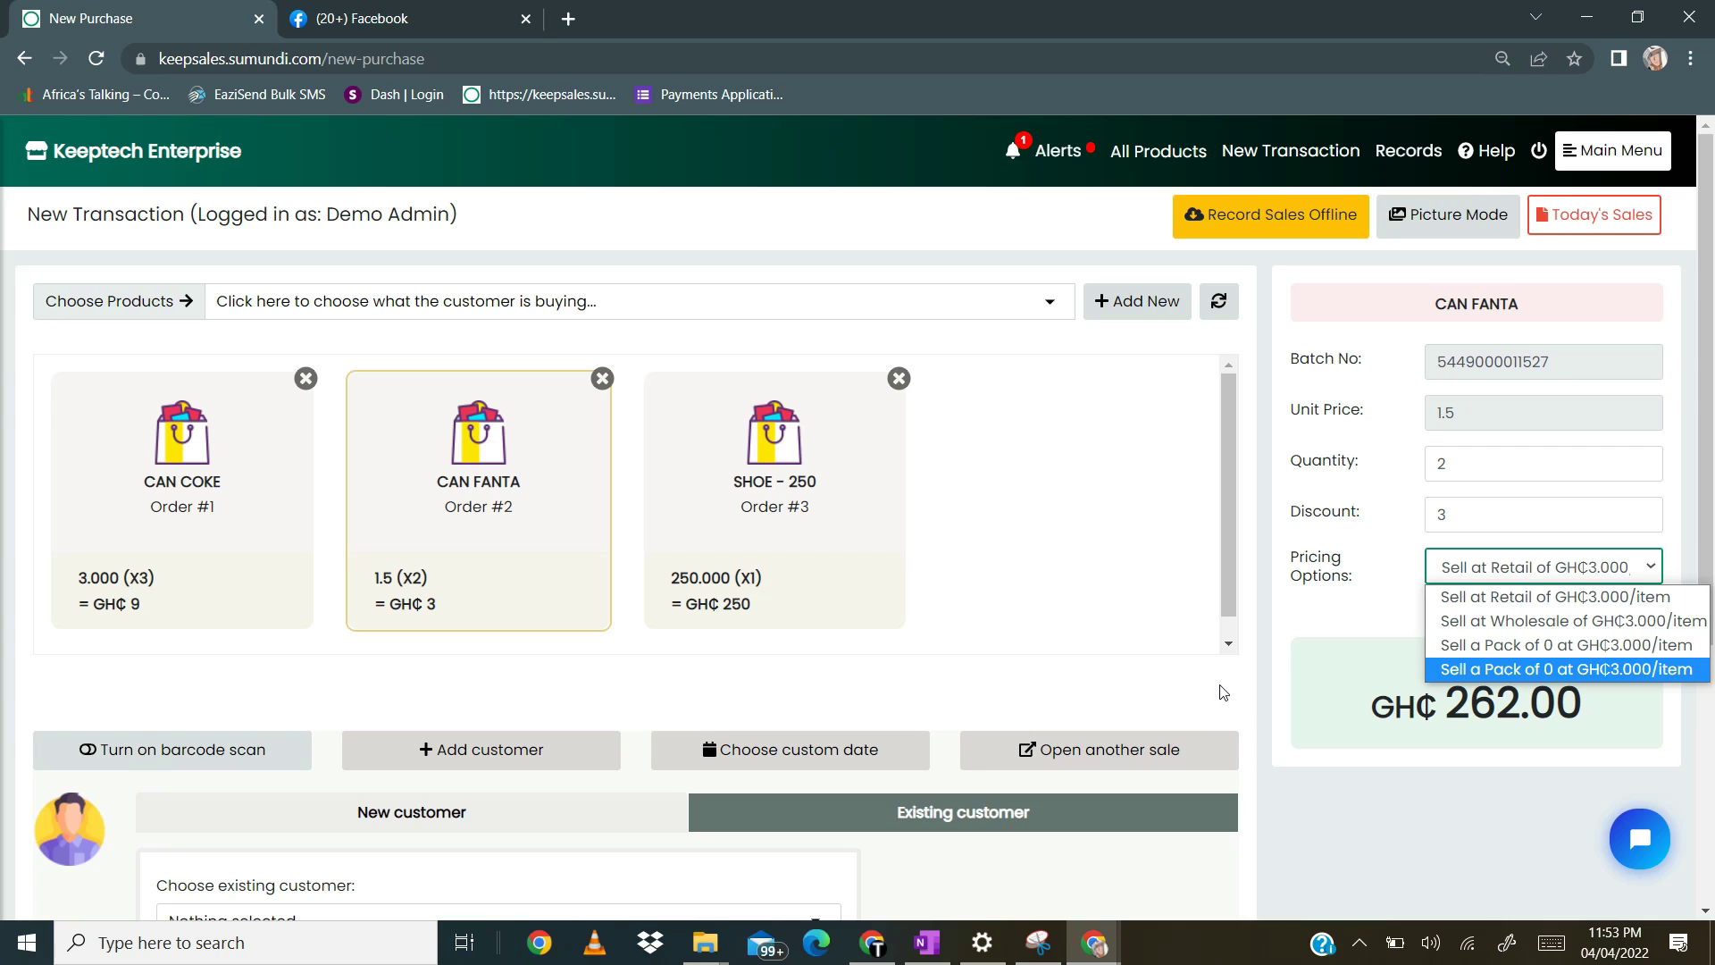
scroll(1229, 657, down, 2)
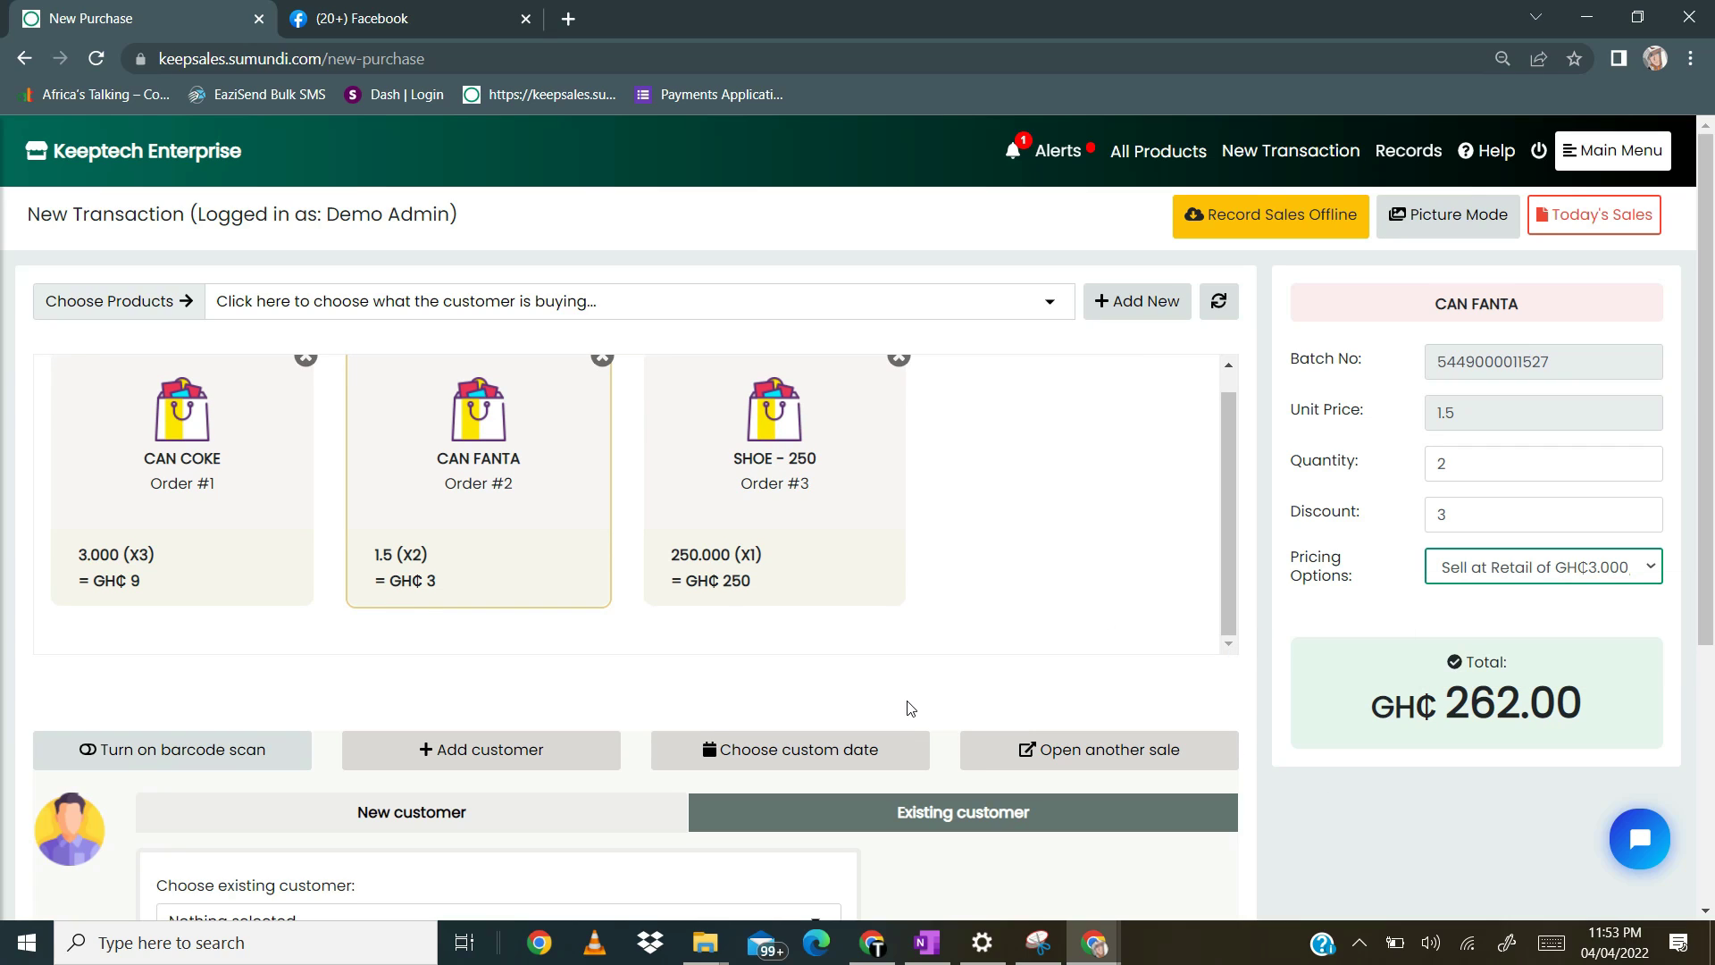
Show the new customer form in the transaction's customer section
scroll(555, 676, down, 3)
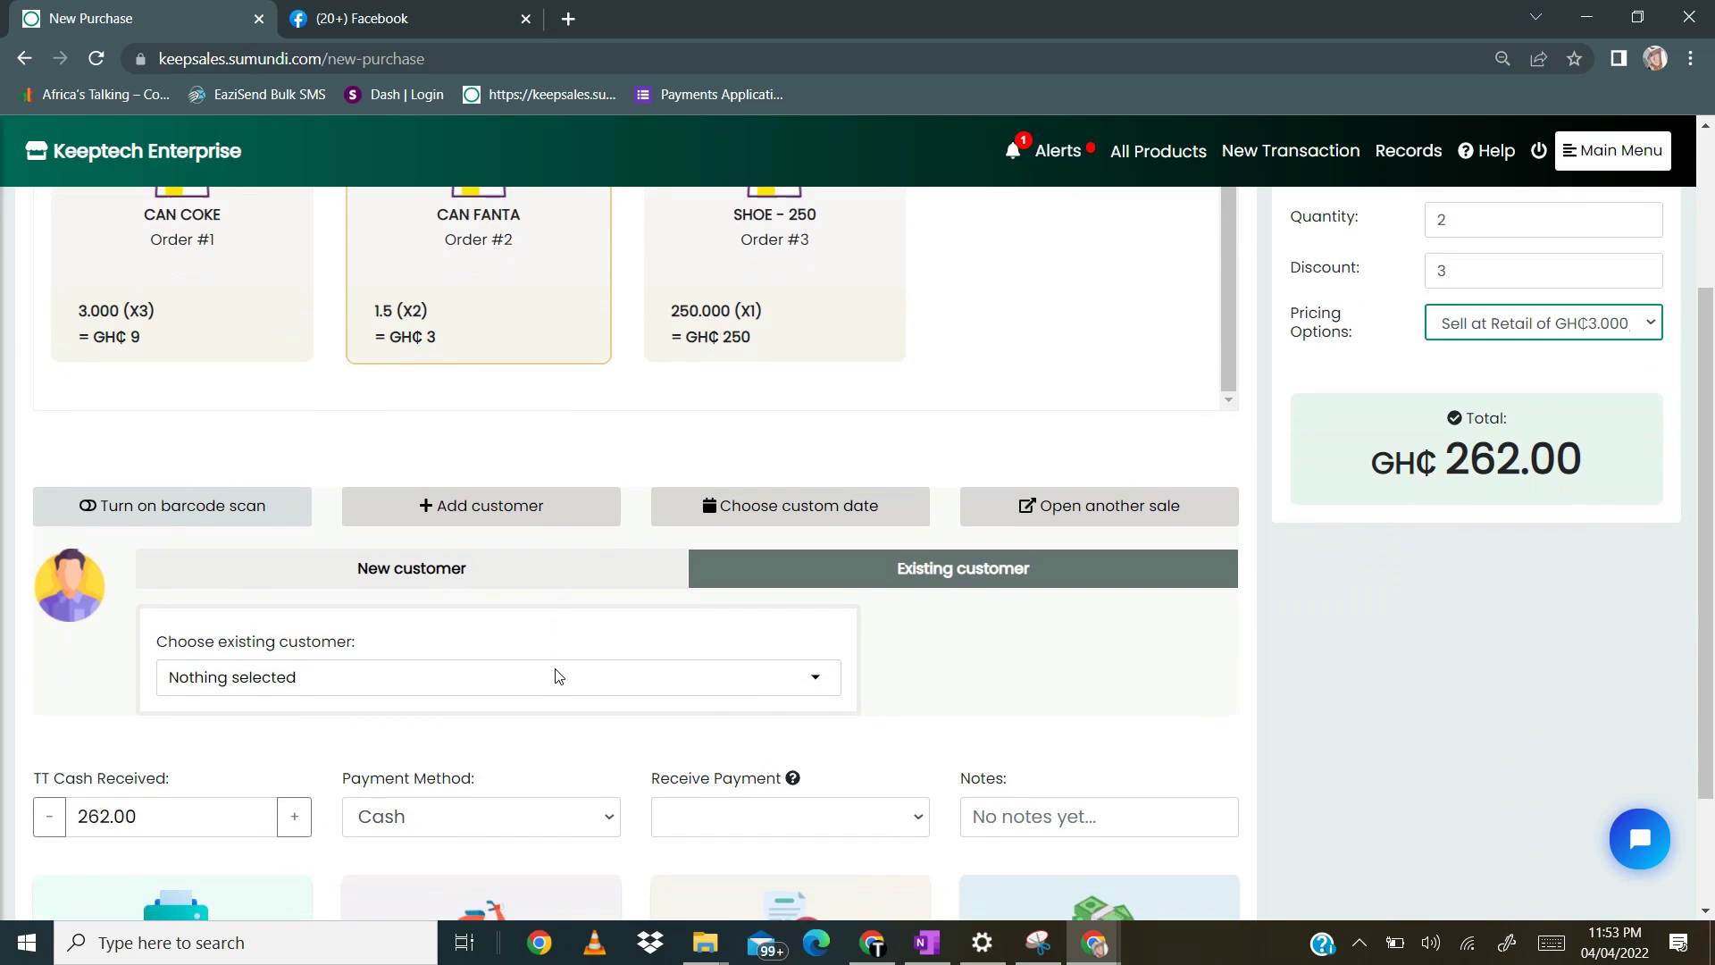
scroll(557, 675, down, 1)
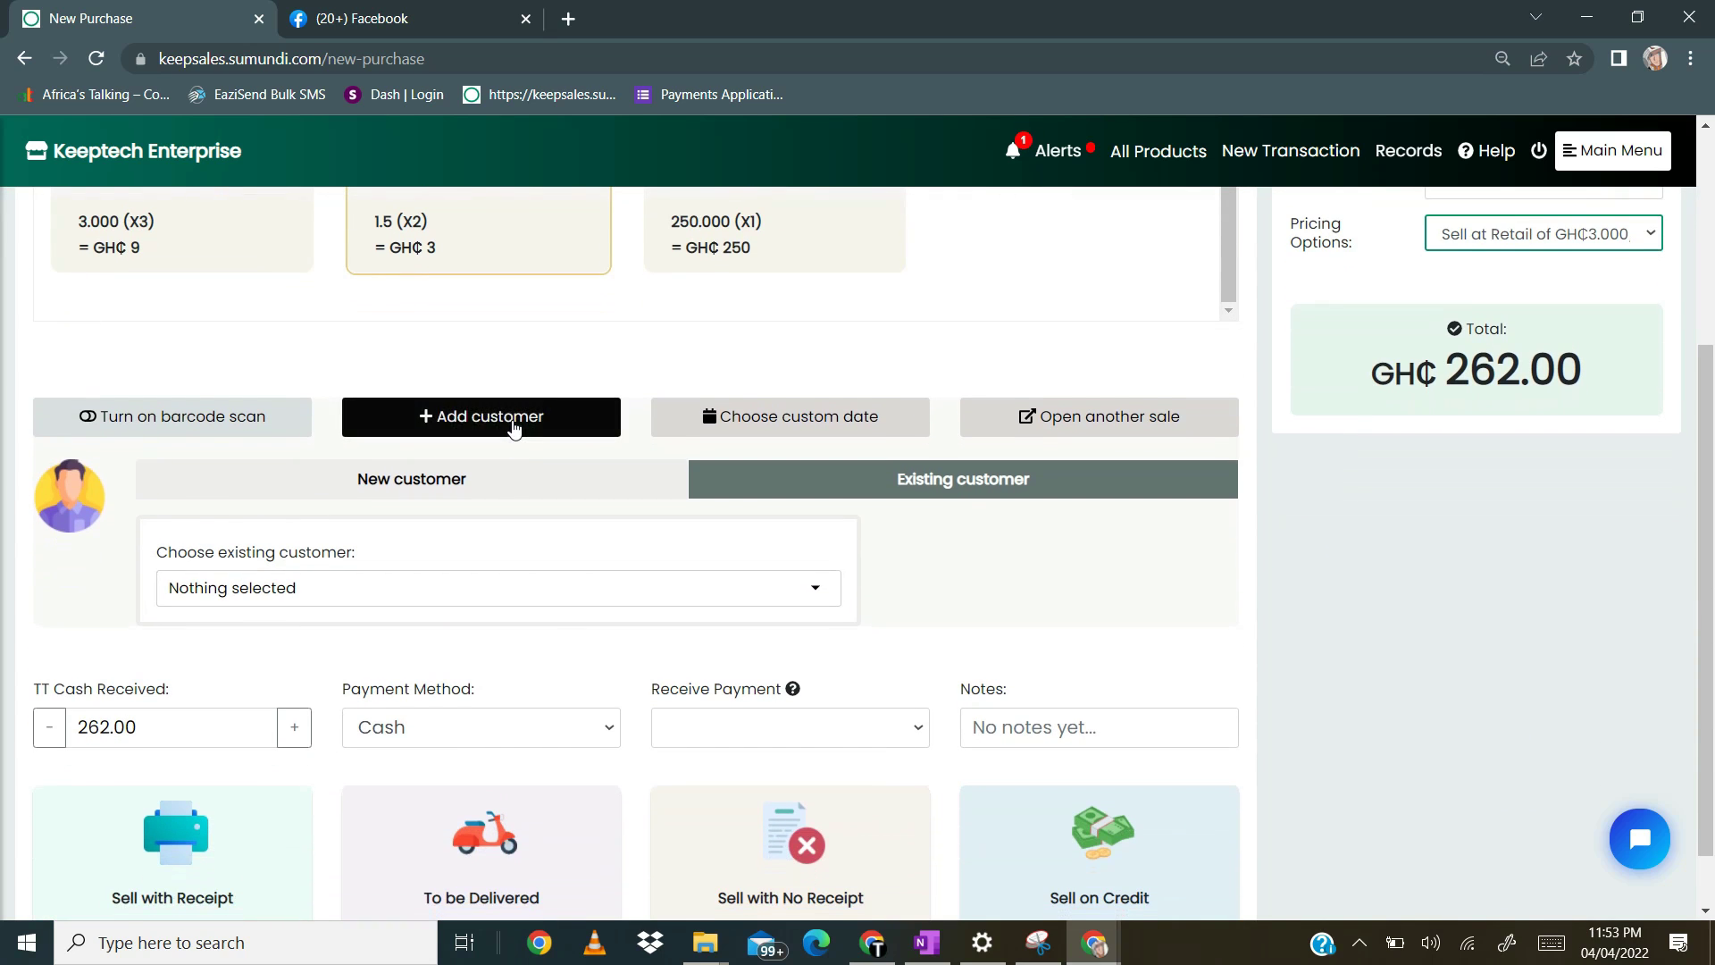
click(514, 427)
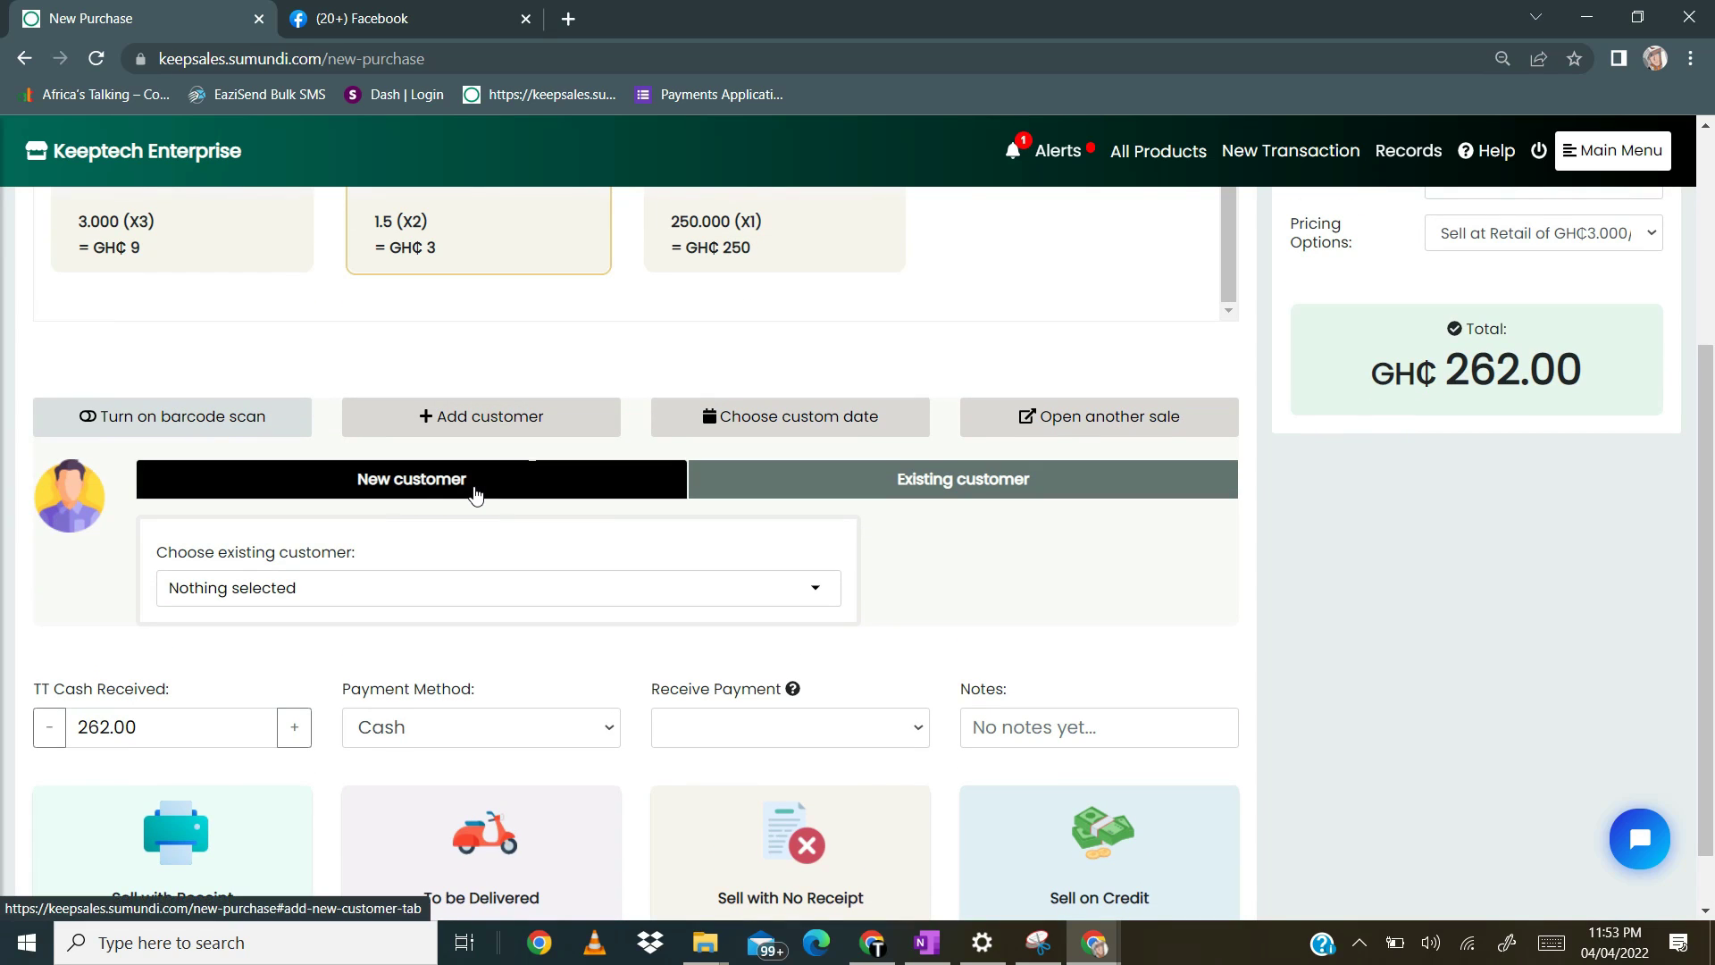
click(474, 494)
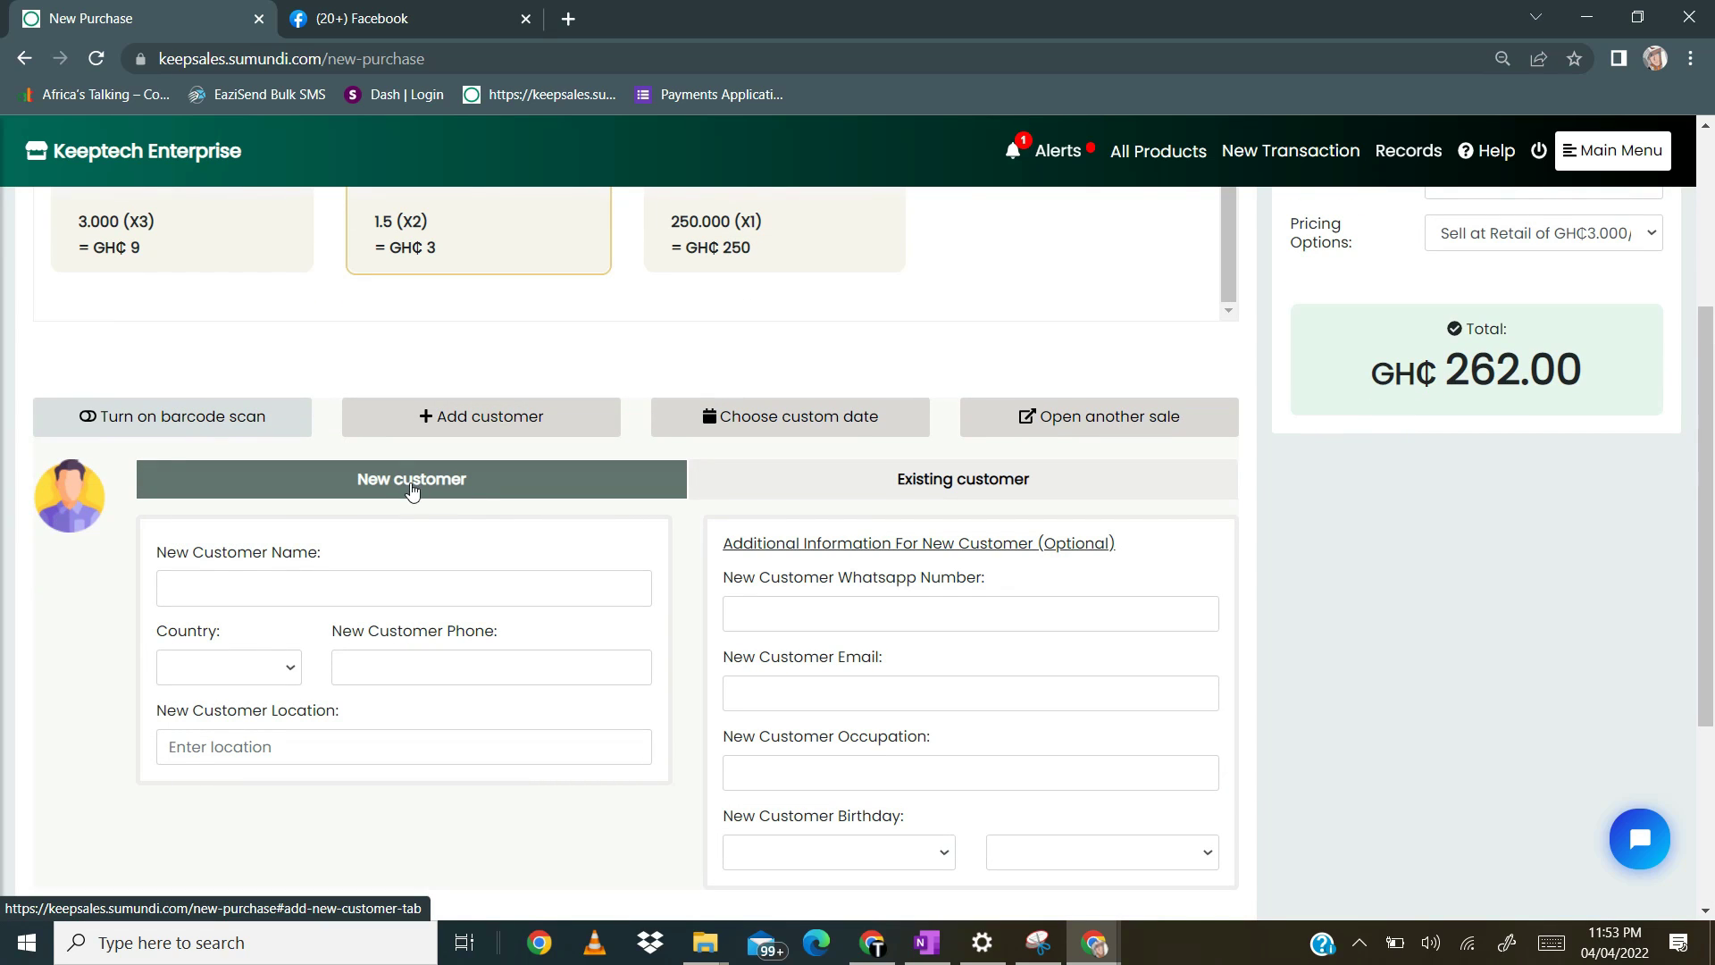
scroll(444, 491, down, 2)
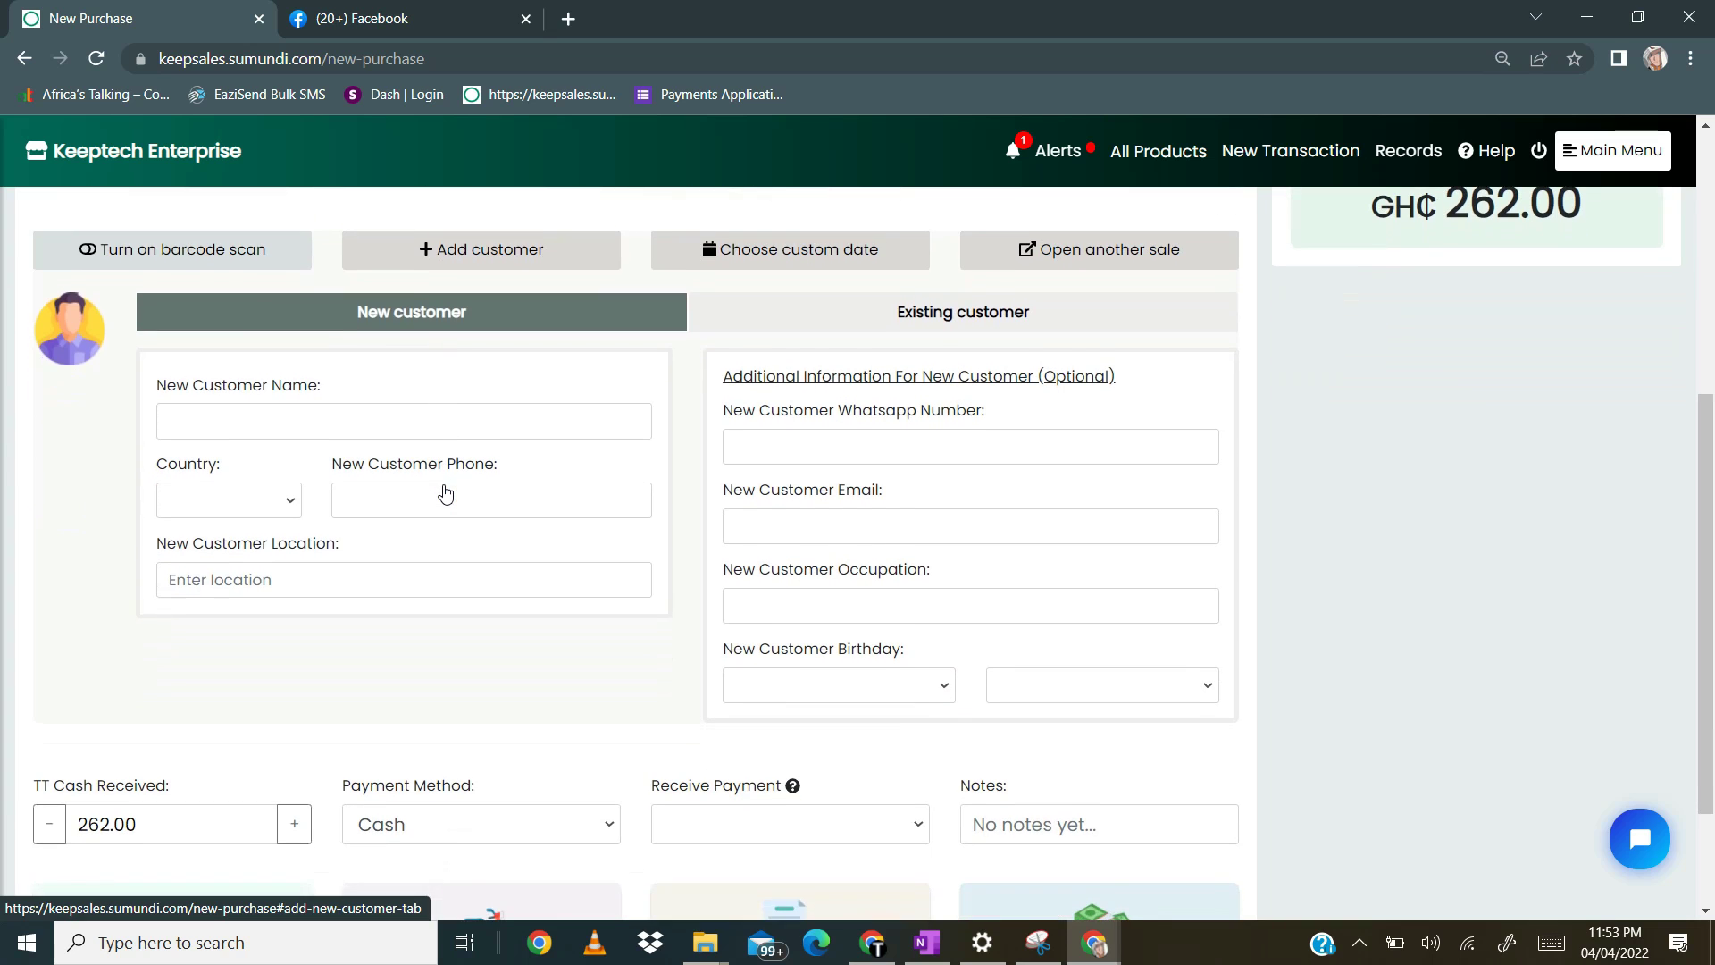
click(531, 276)
click(487, 536)
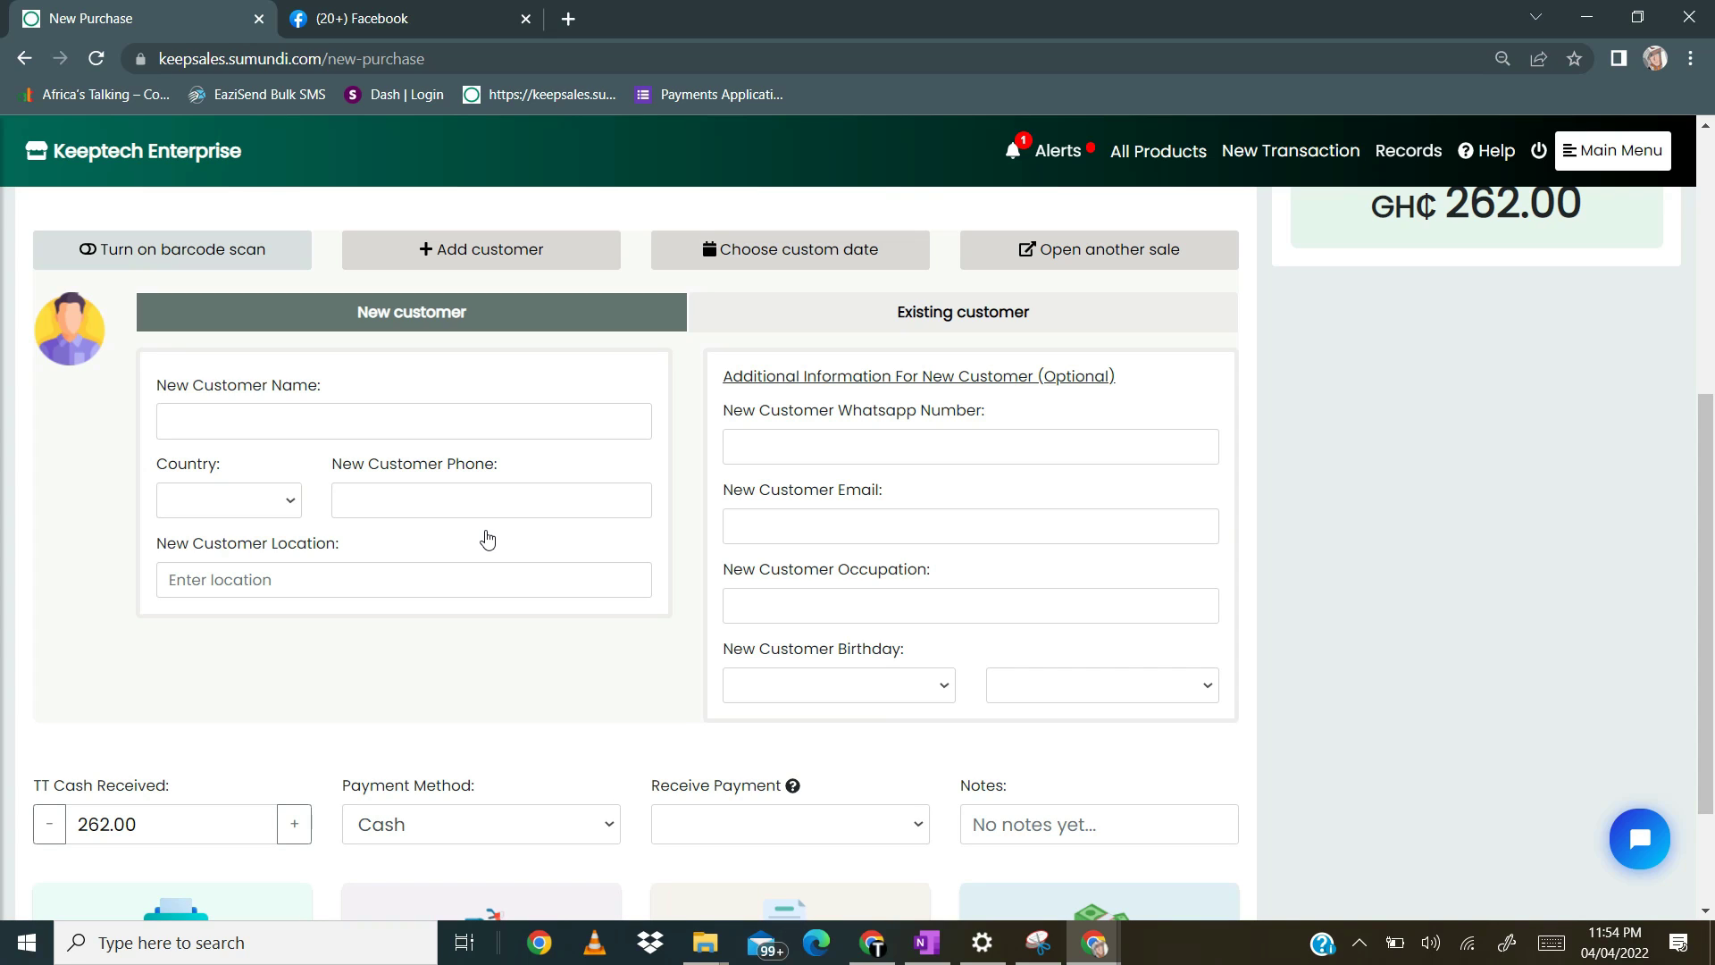
click(478, 246)
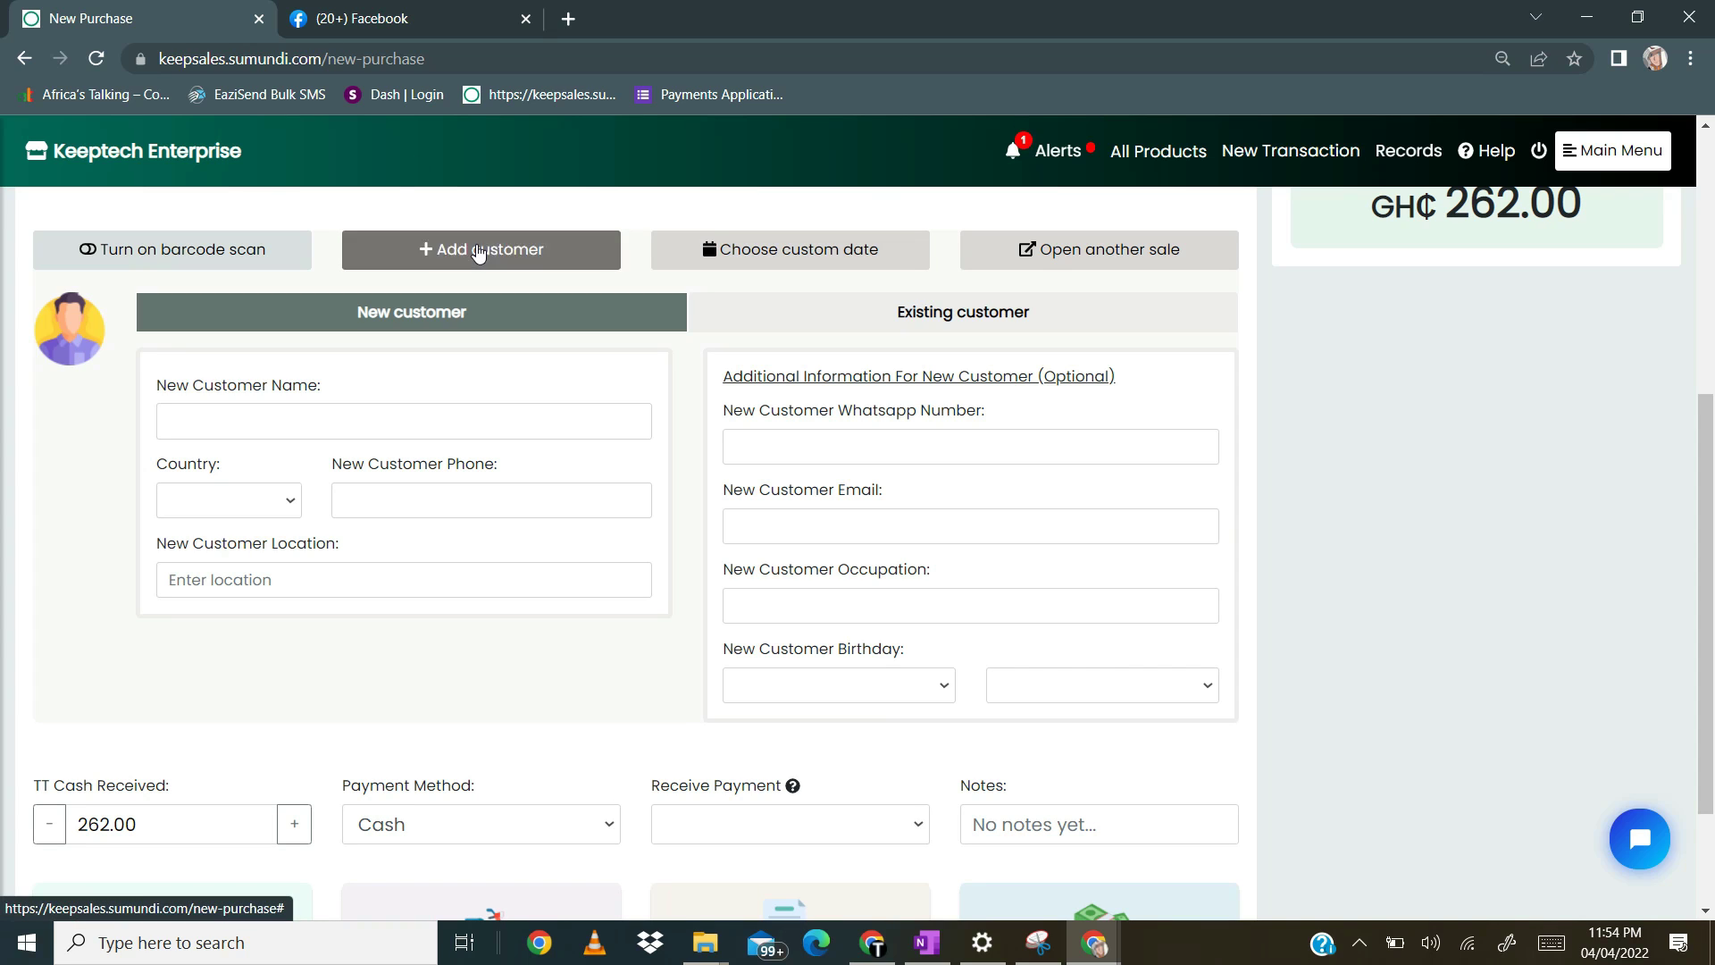
click(490, 534)
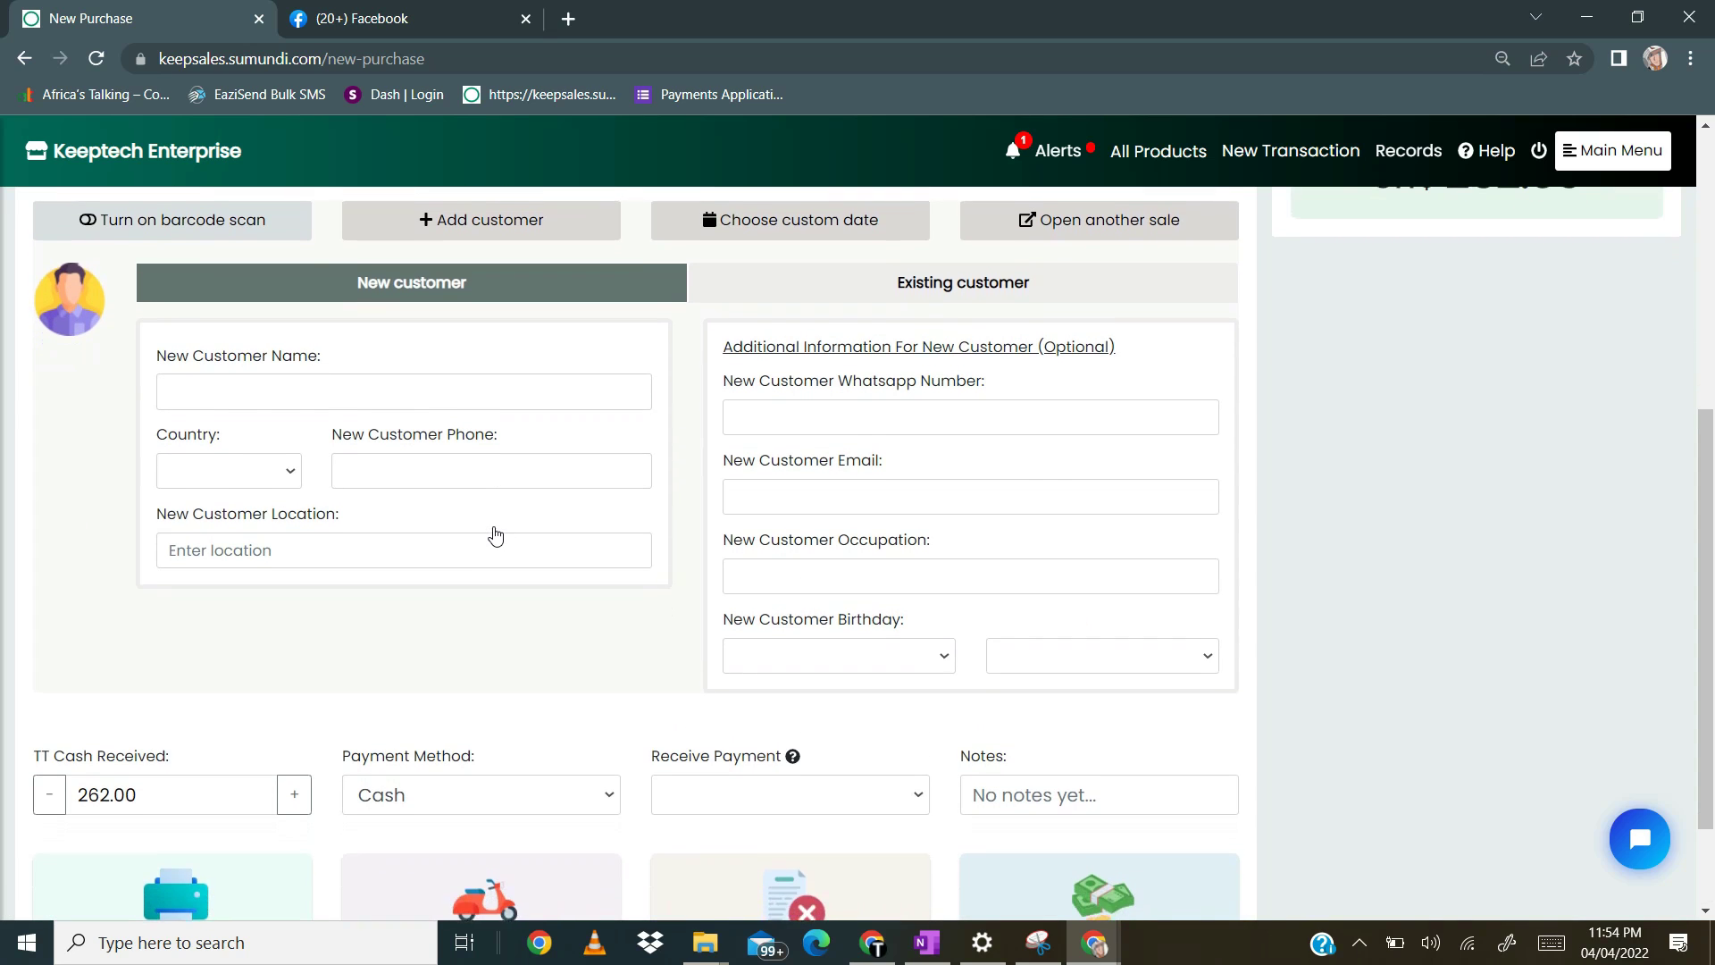
Examine the new customer form, including its optional WhatsApp number, email, occupation and birthday fields
click(342, 416)
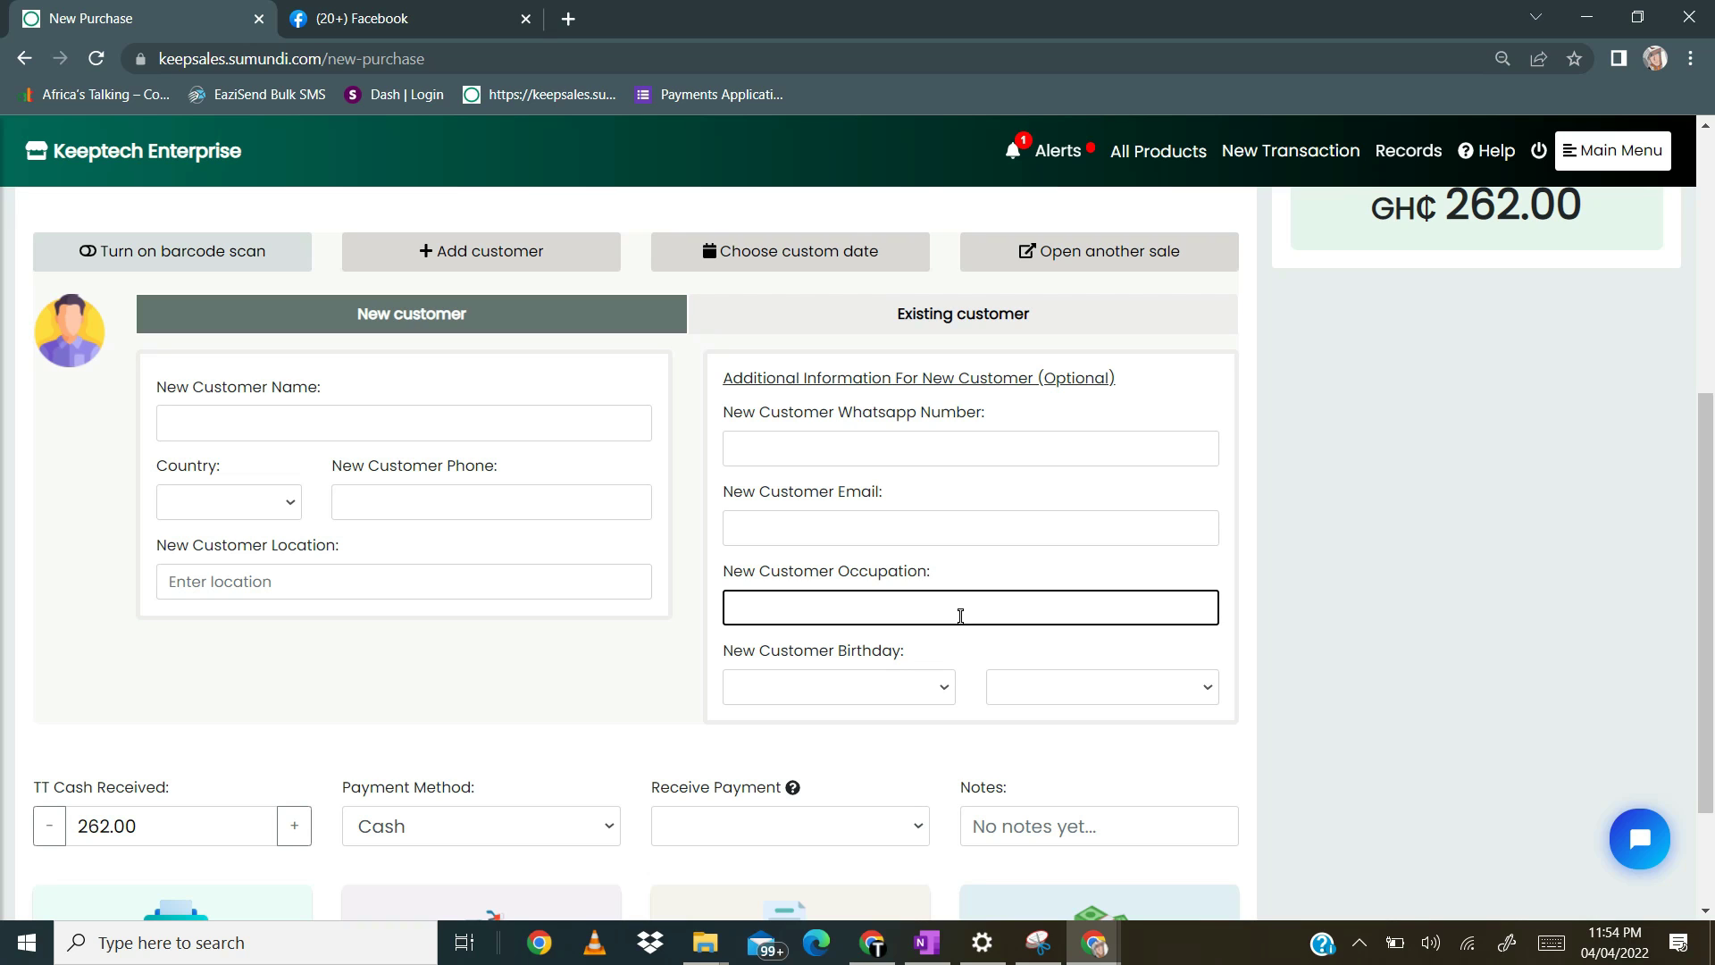
scroll(961, 617, down, 1)
scroll(960, 616, up, 2)
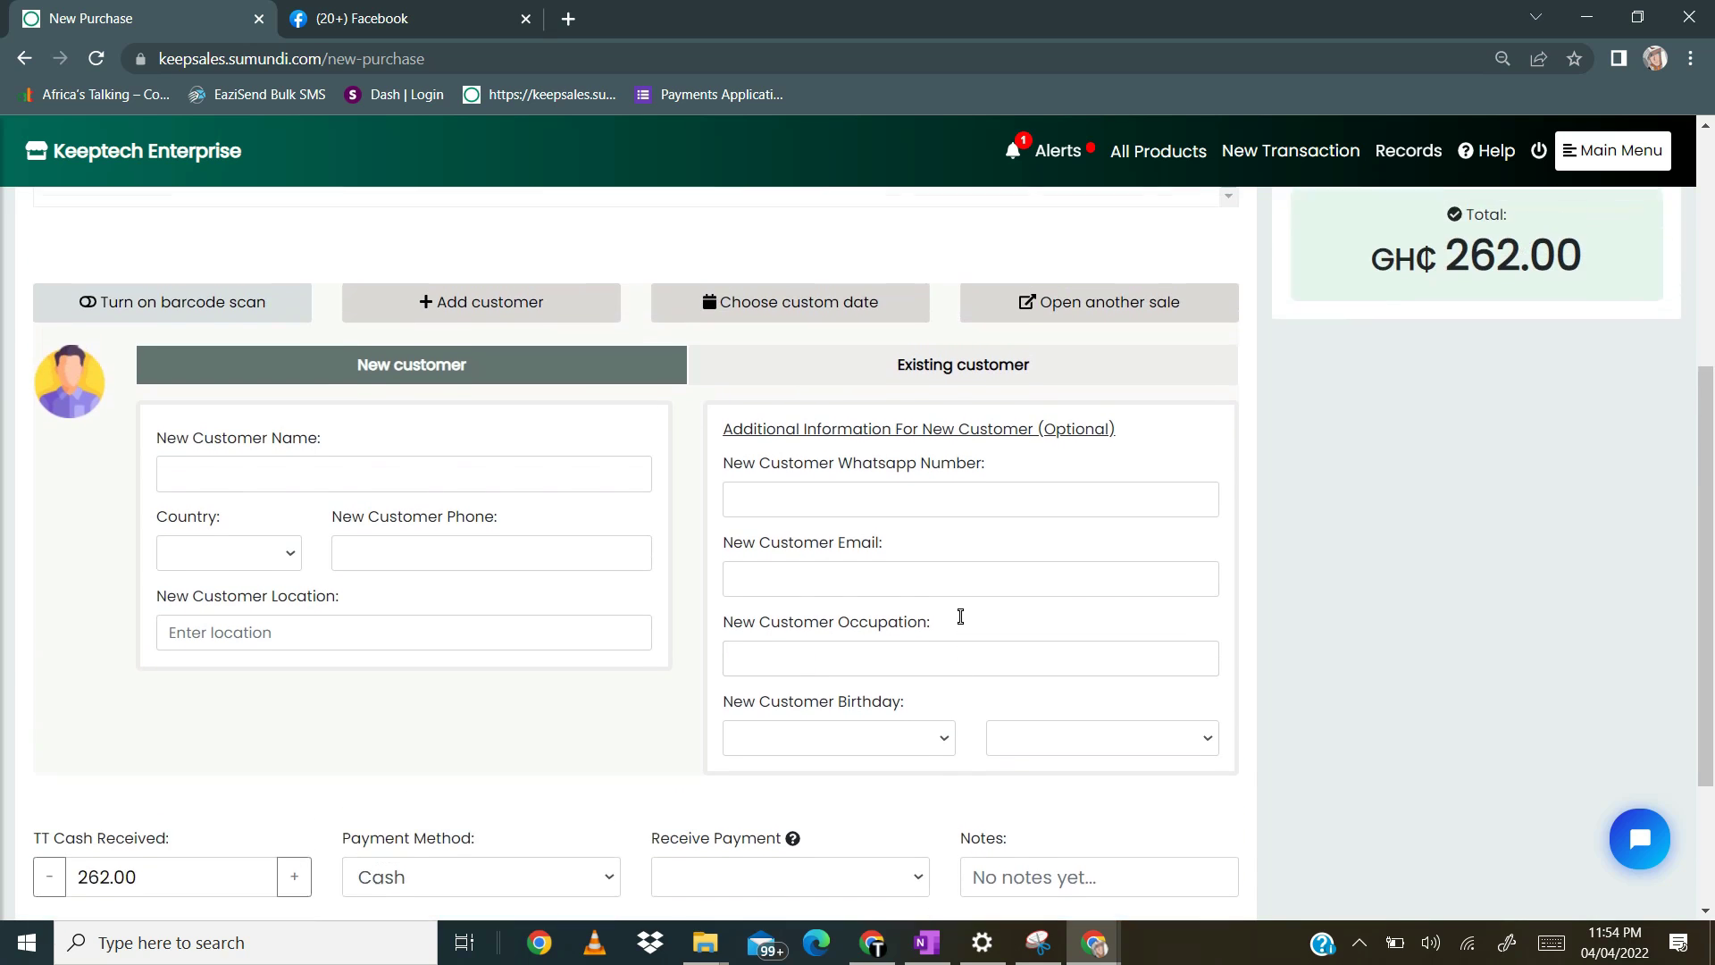
scroll(960, 616, down, 1)
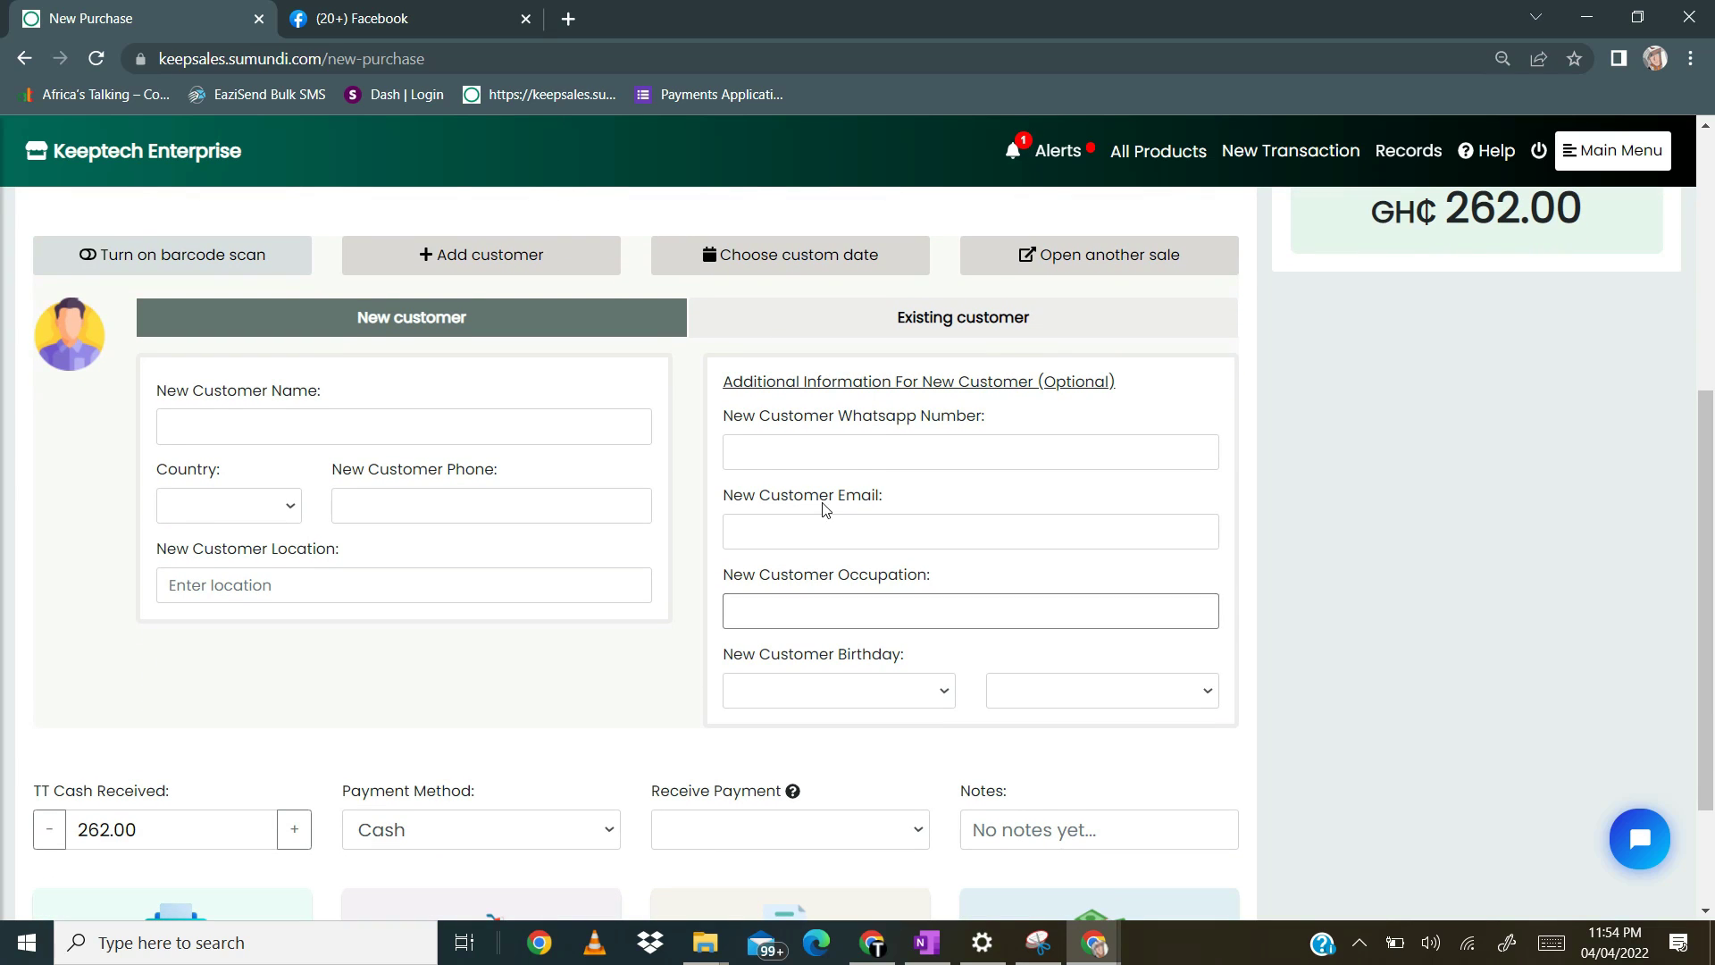
click(457, 506)
click(539, 362)
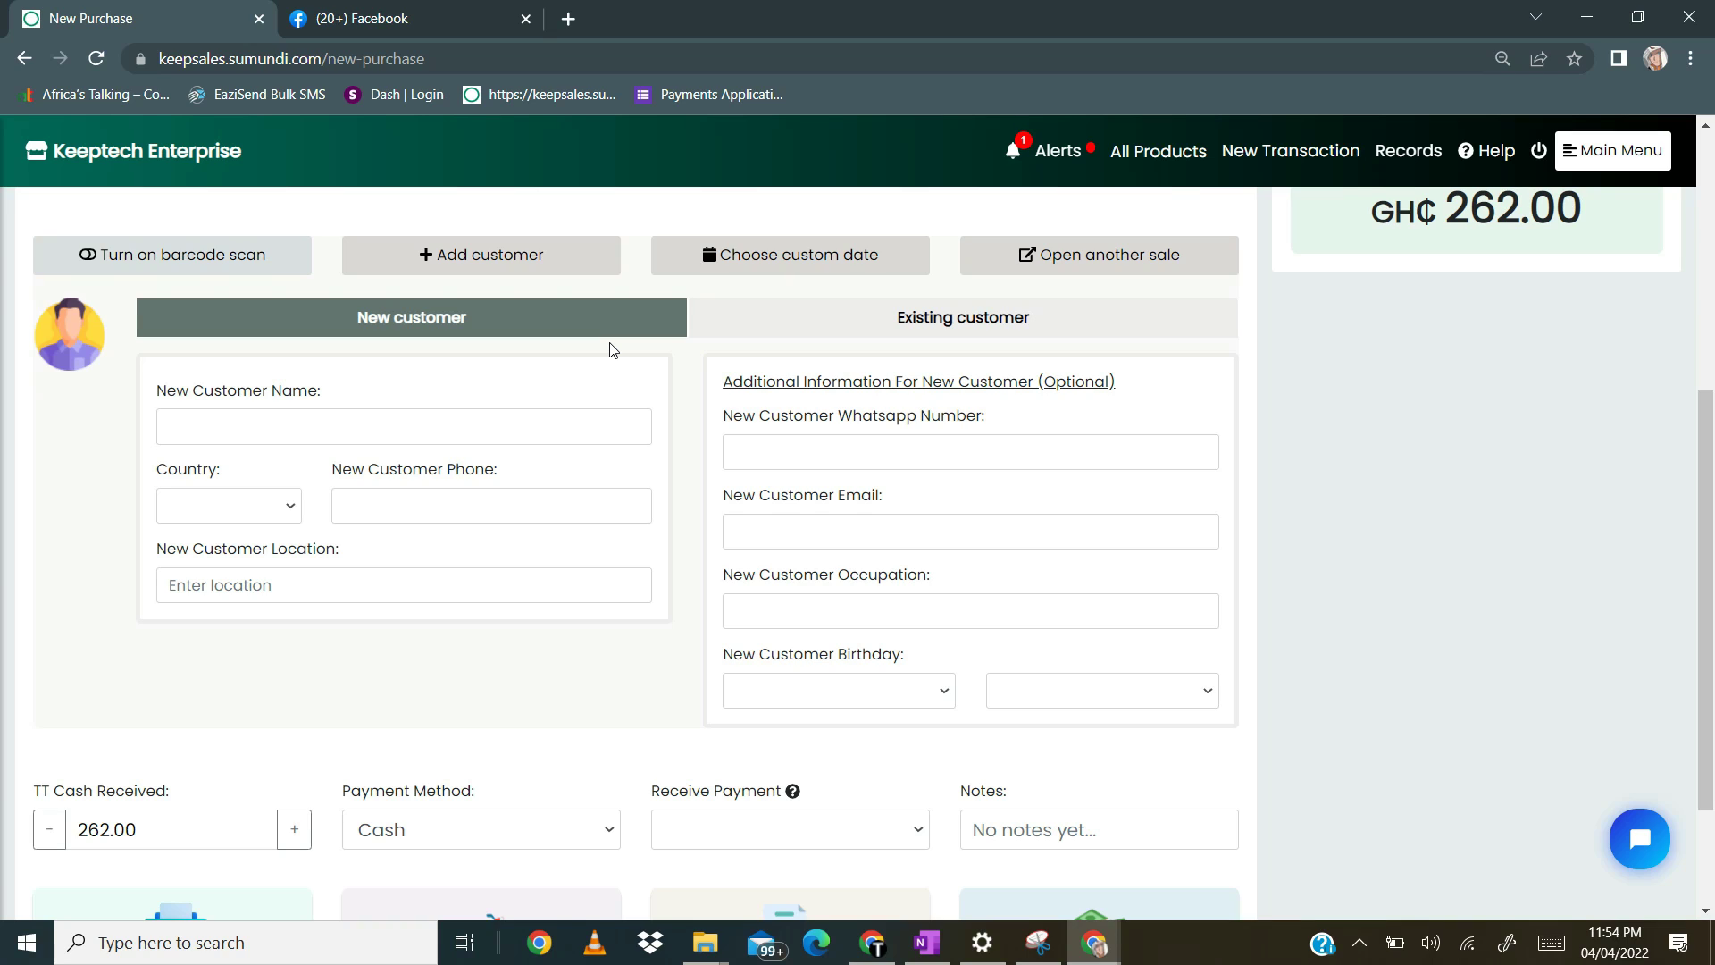
View the list of existing customers available for the transaction and hide the customer section again
click(879, 334)
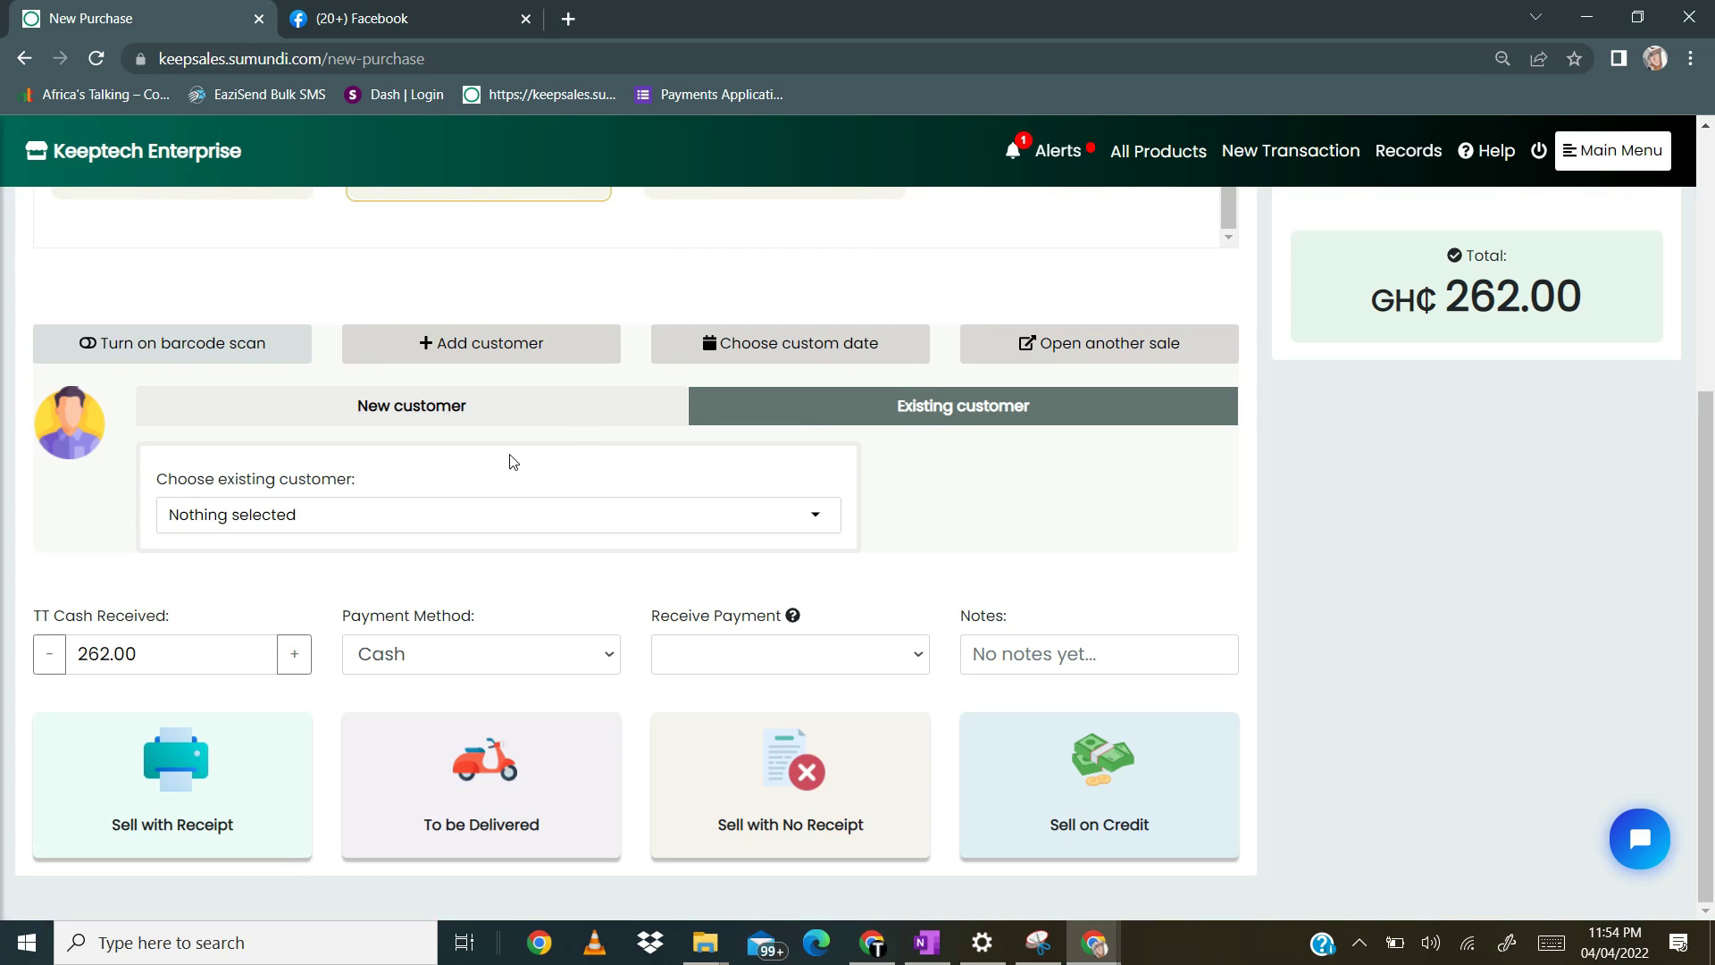
click(549, 523)
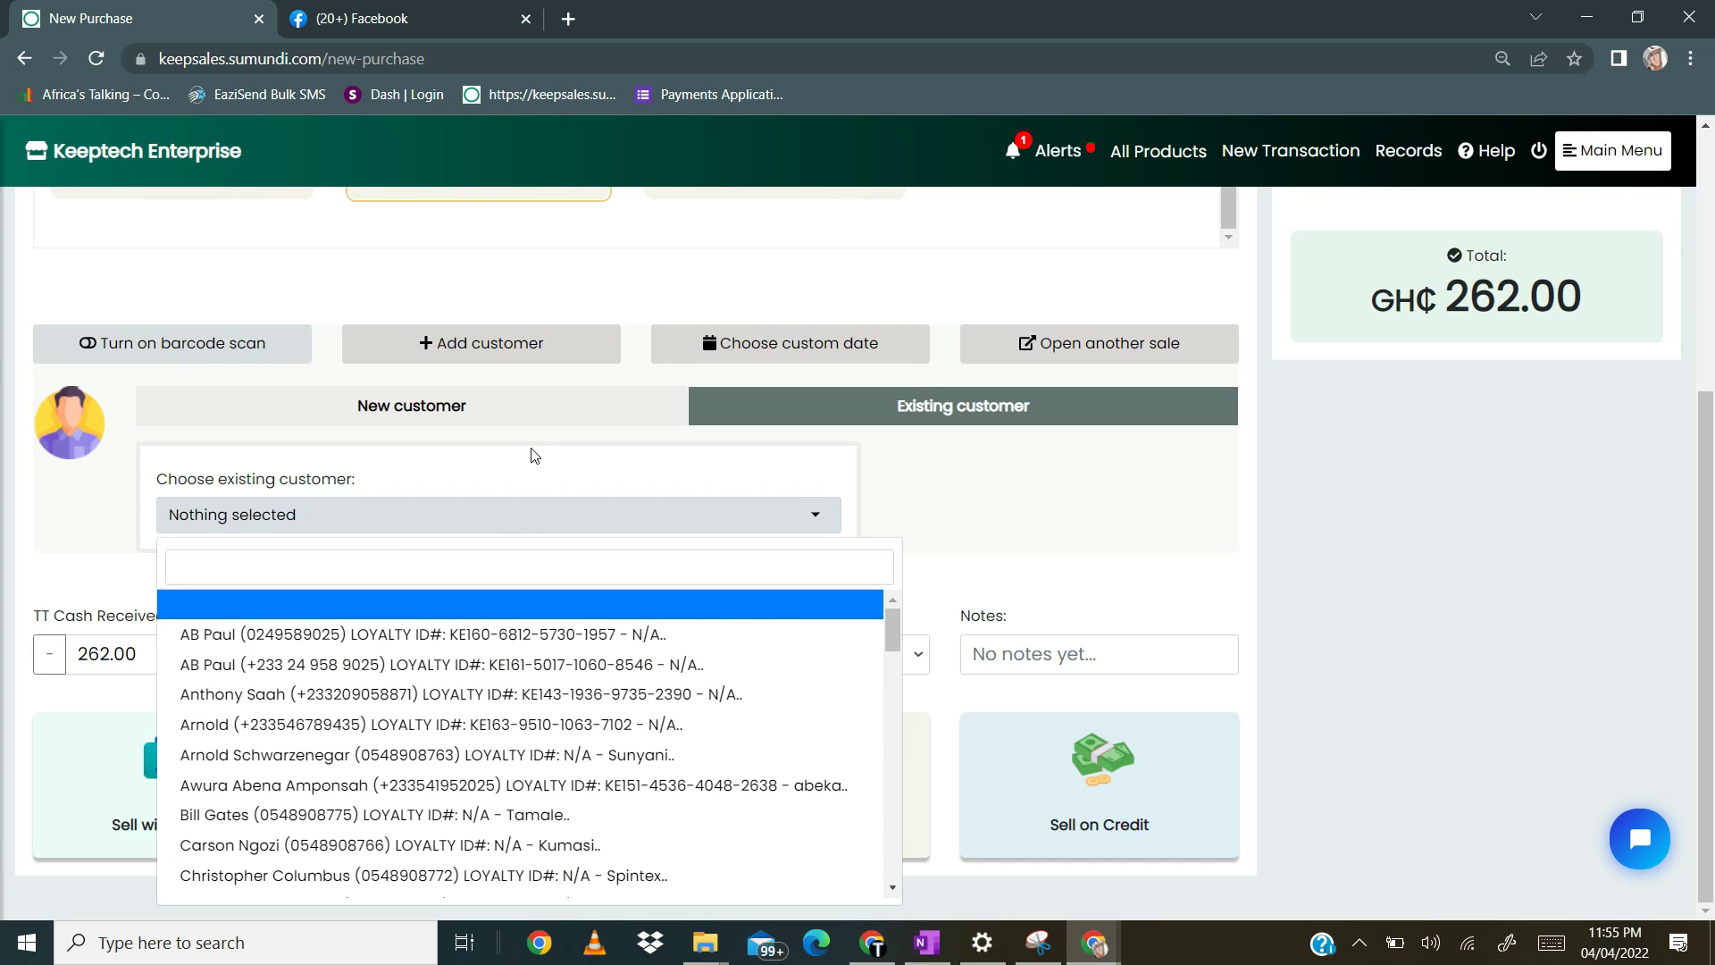
click(534, 454)
click(569, 361)
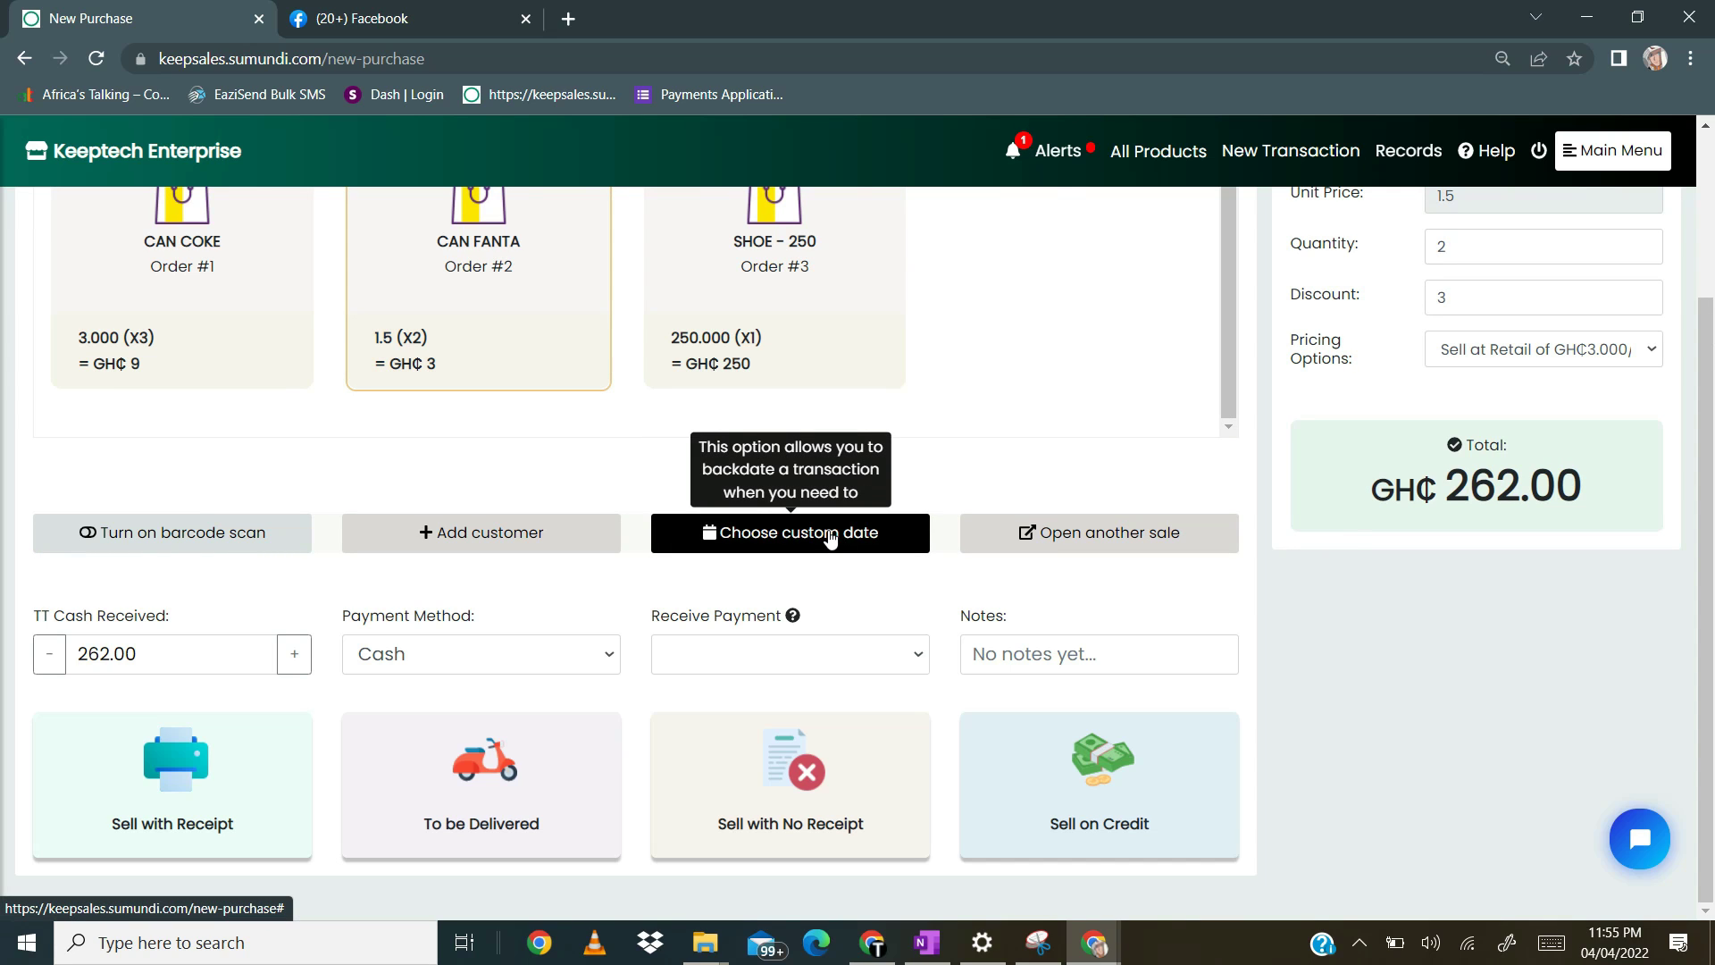
Backdate the transaction by setting its custom date to 2022/04/01 23:55
click(829, 538)
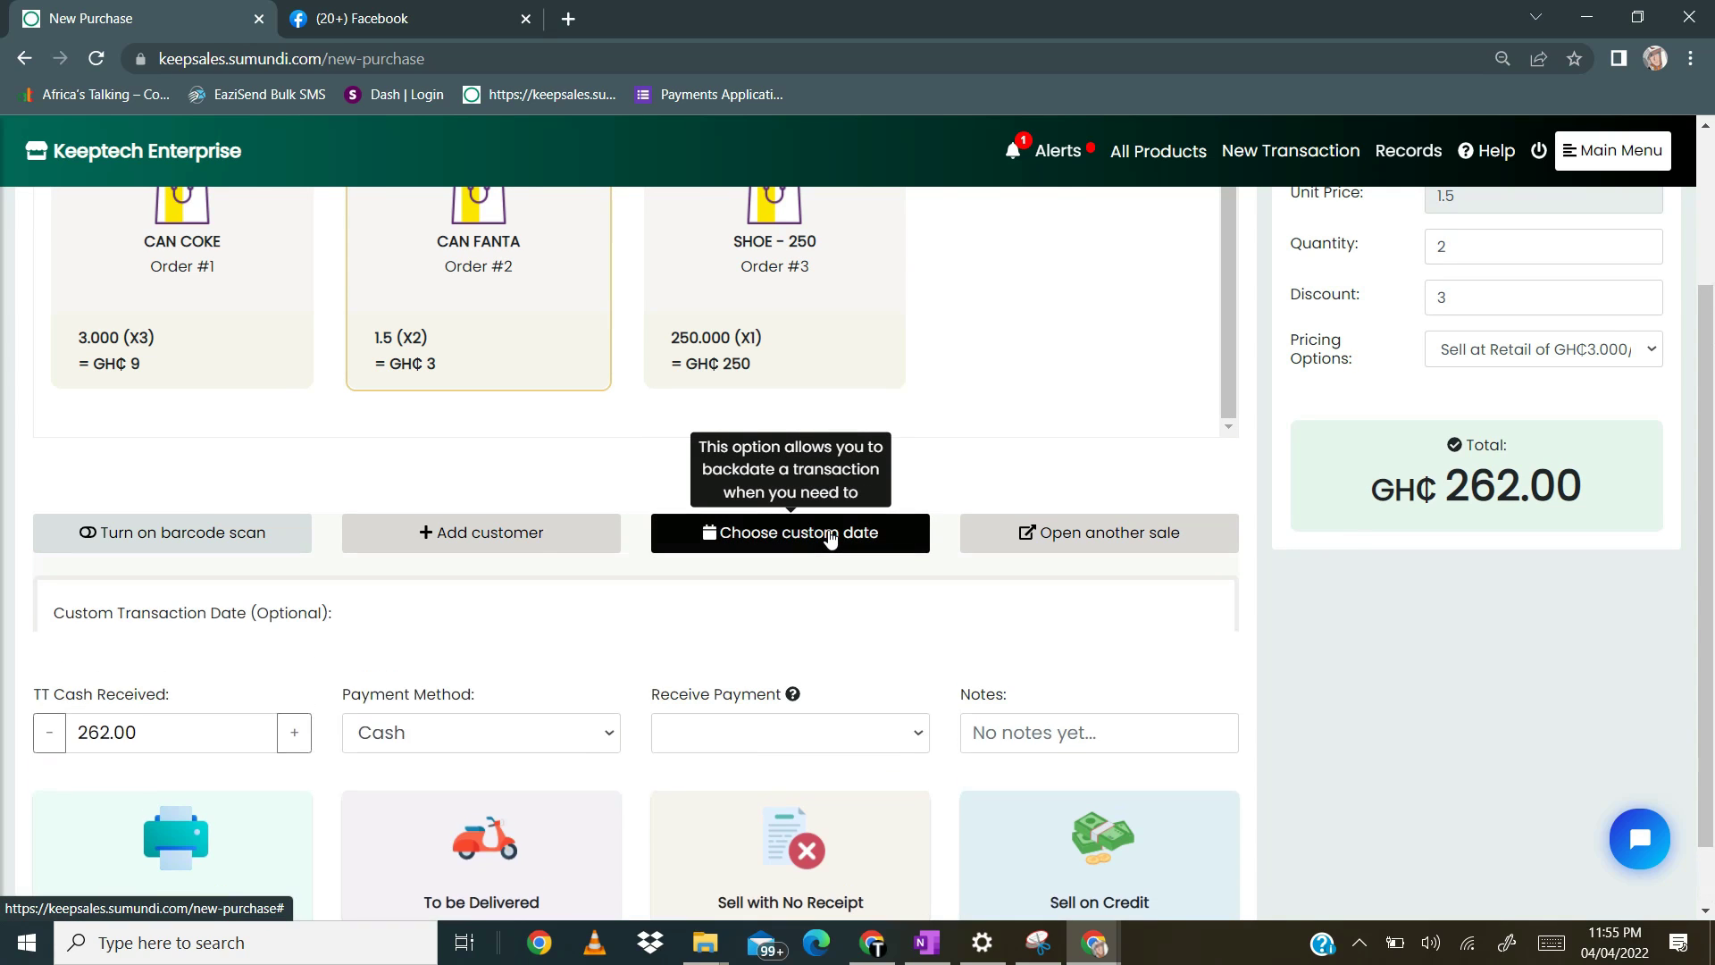
scroll(827, 535, down, 1)
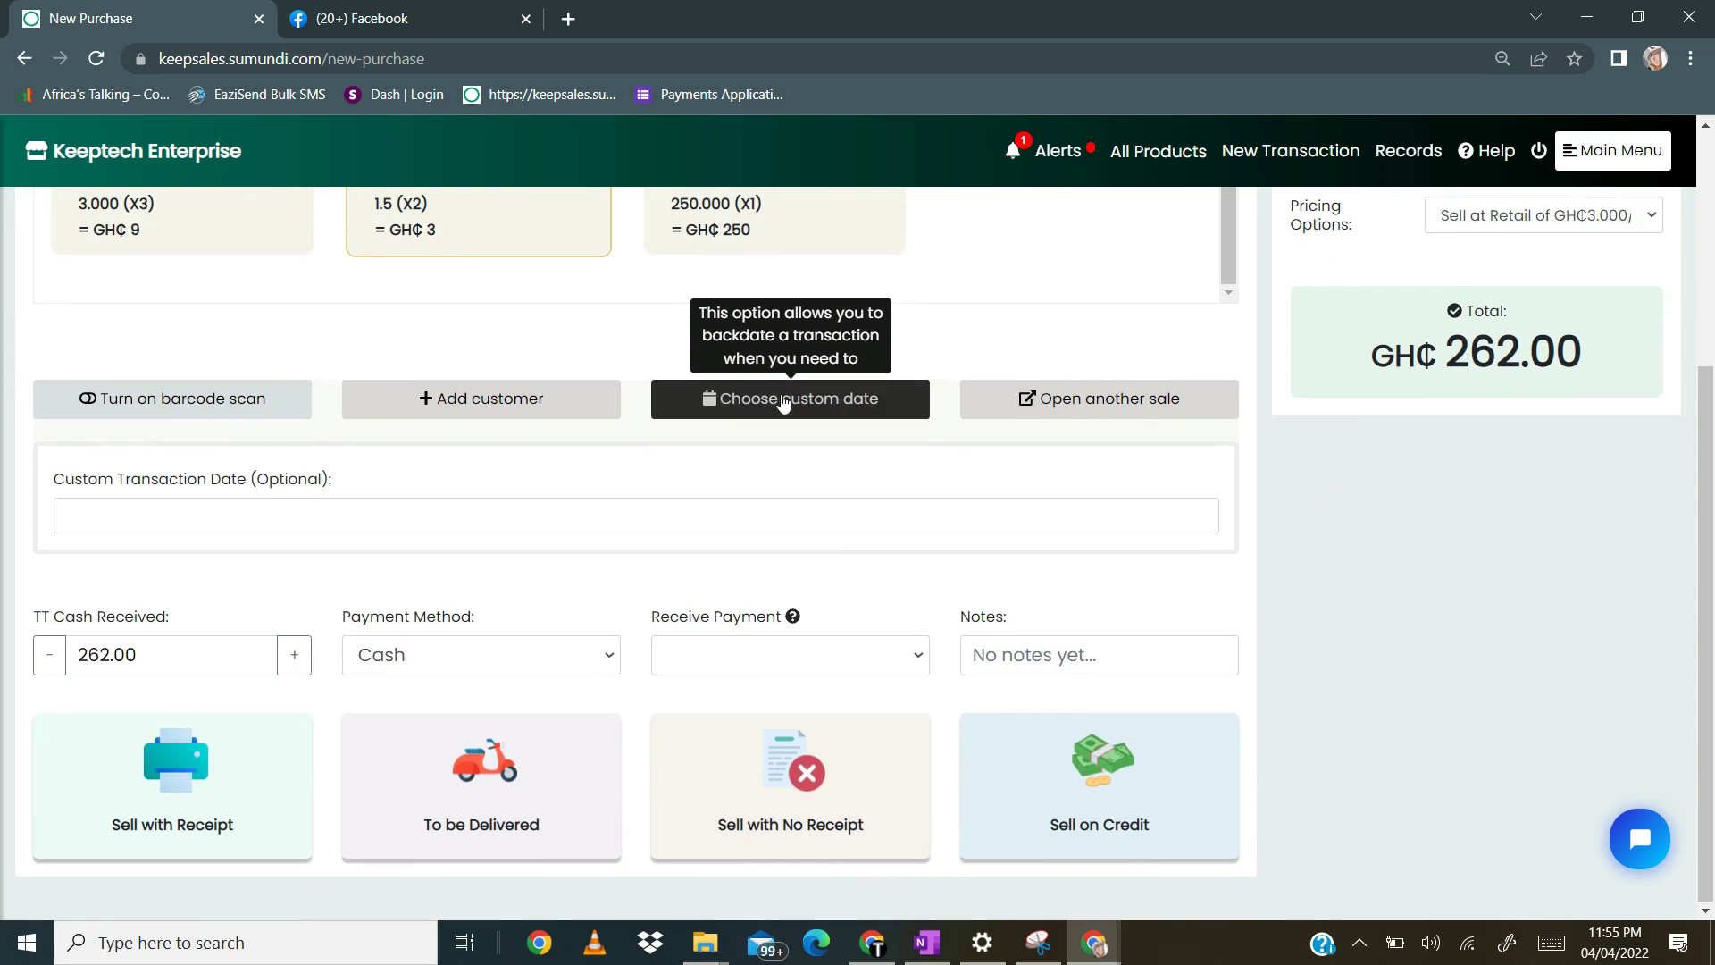
click(423, 509)
click(423, 508)
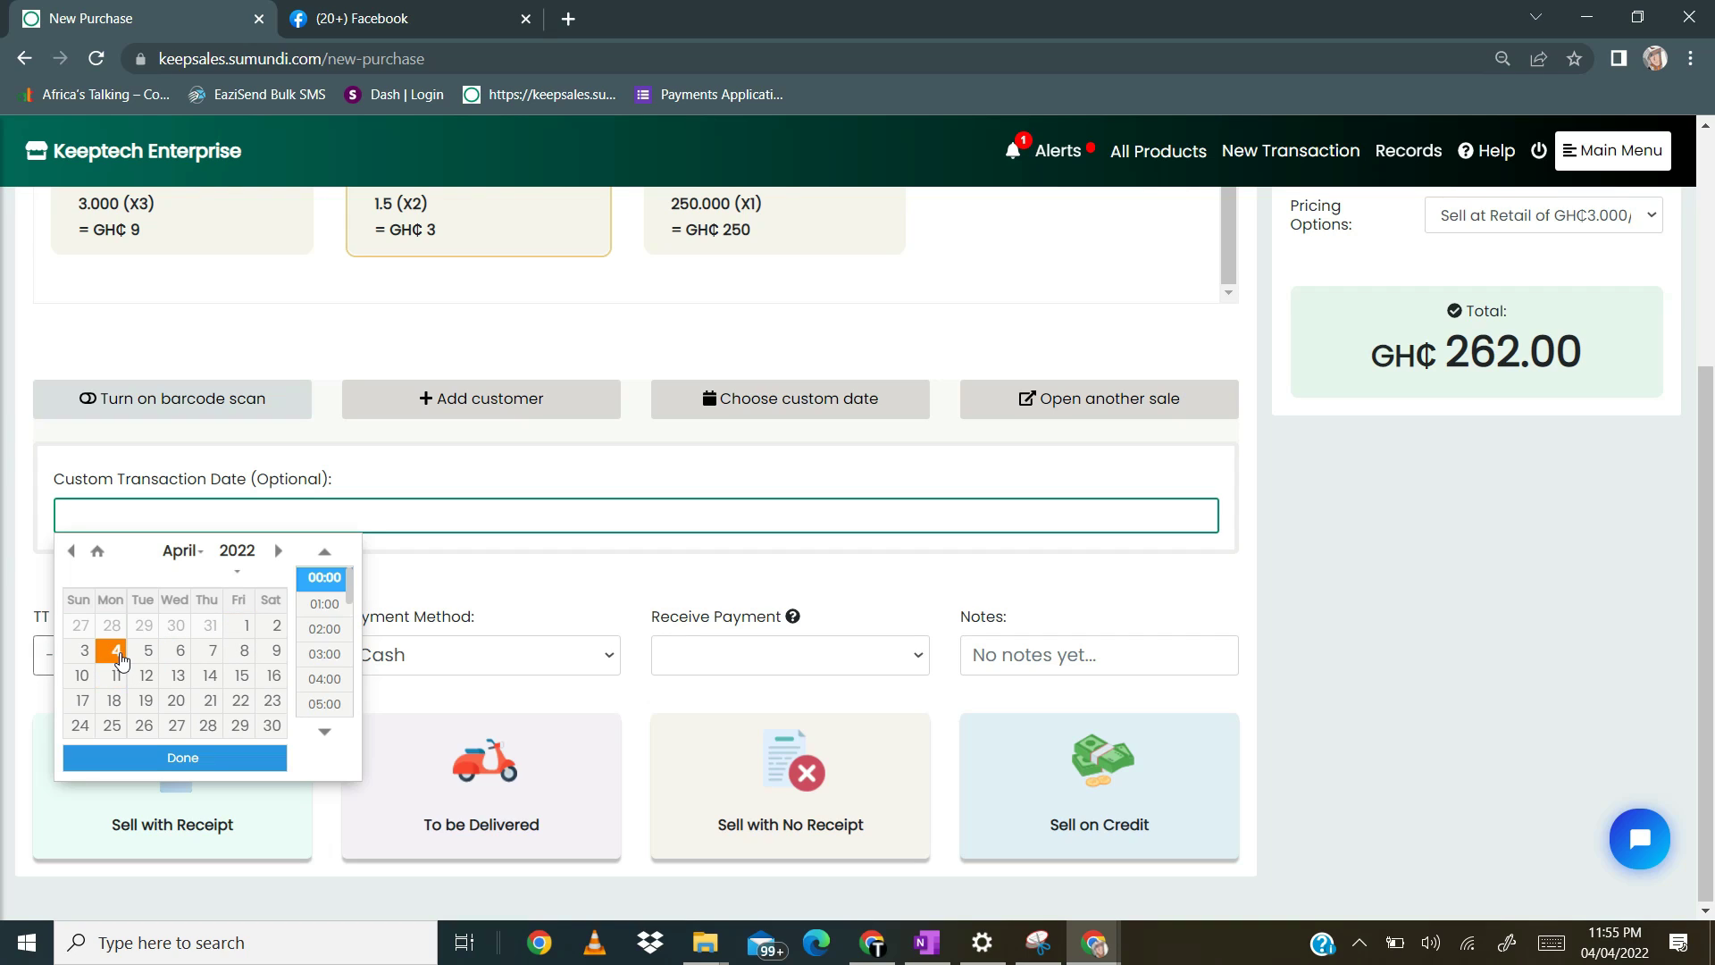
click(249, 634)
click(200, 761)
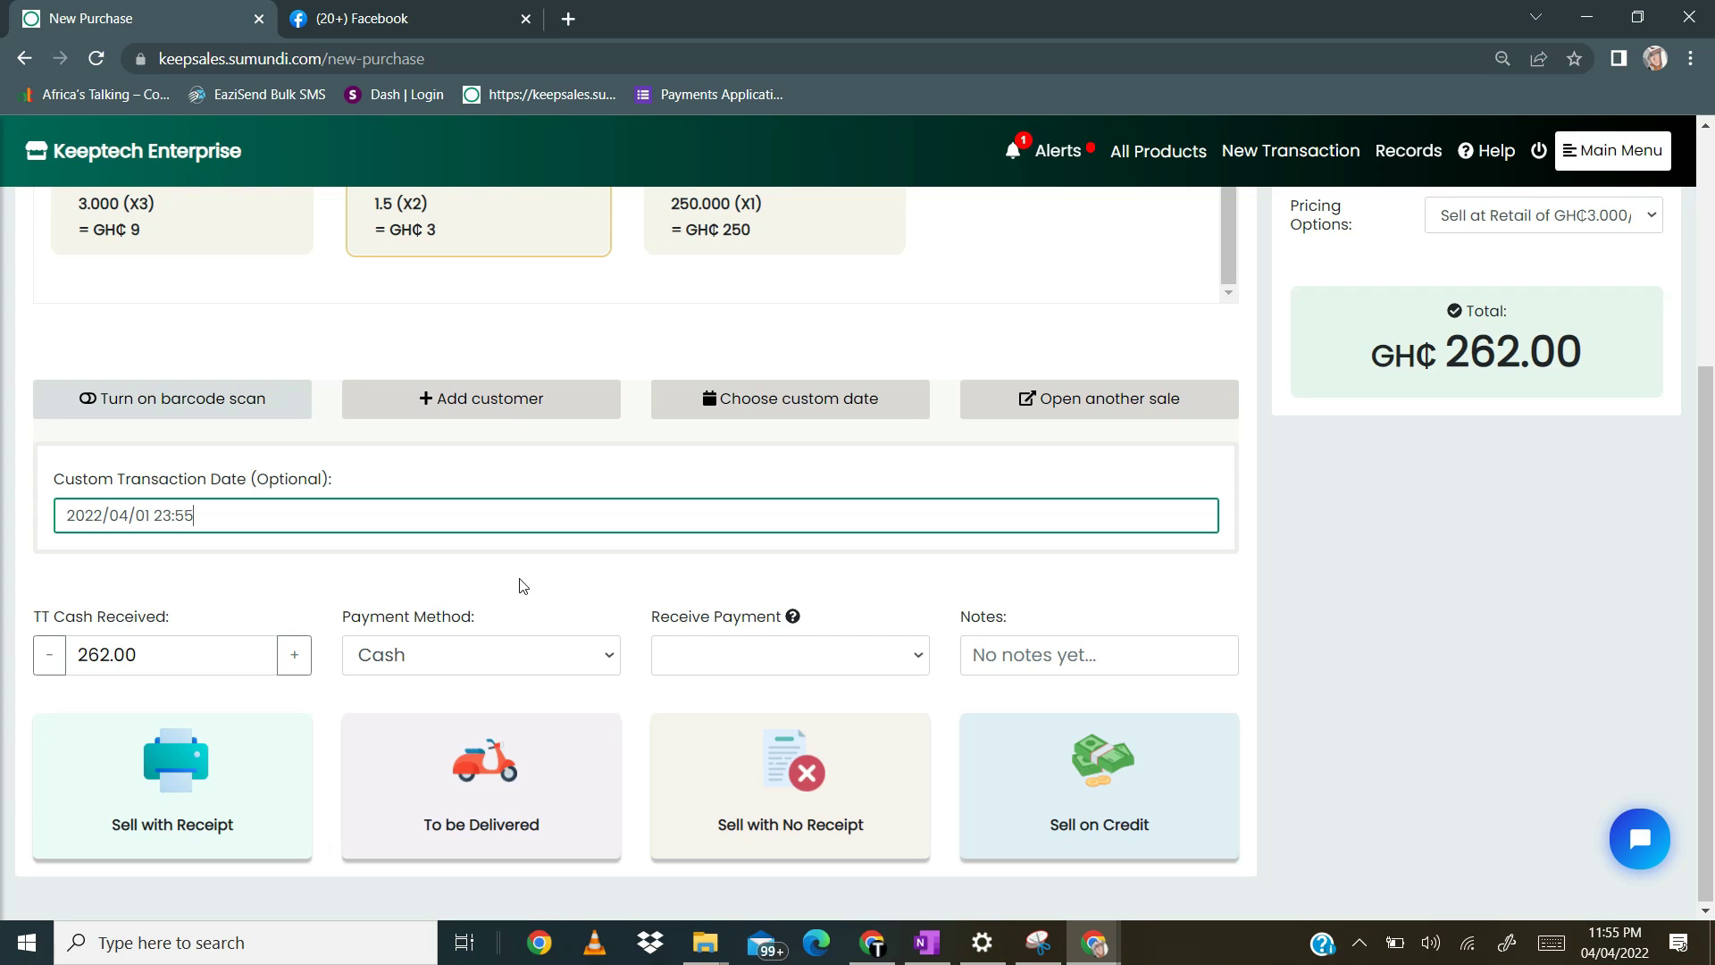
scroll(553, 580, up, 1)
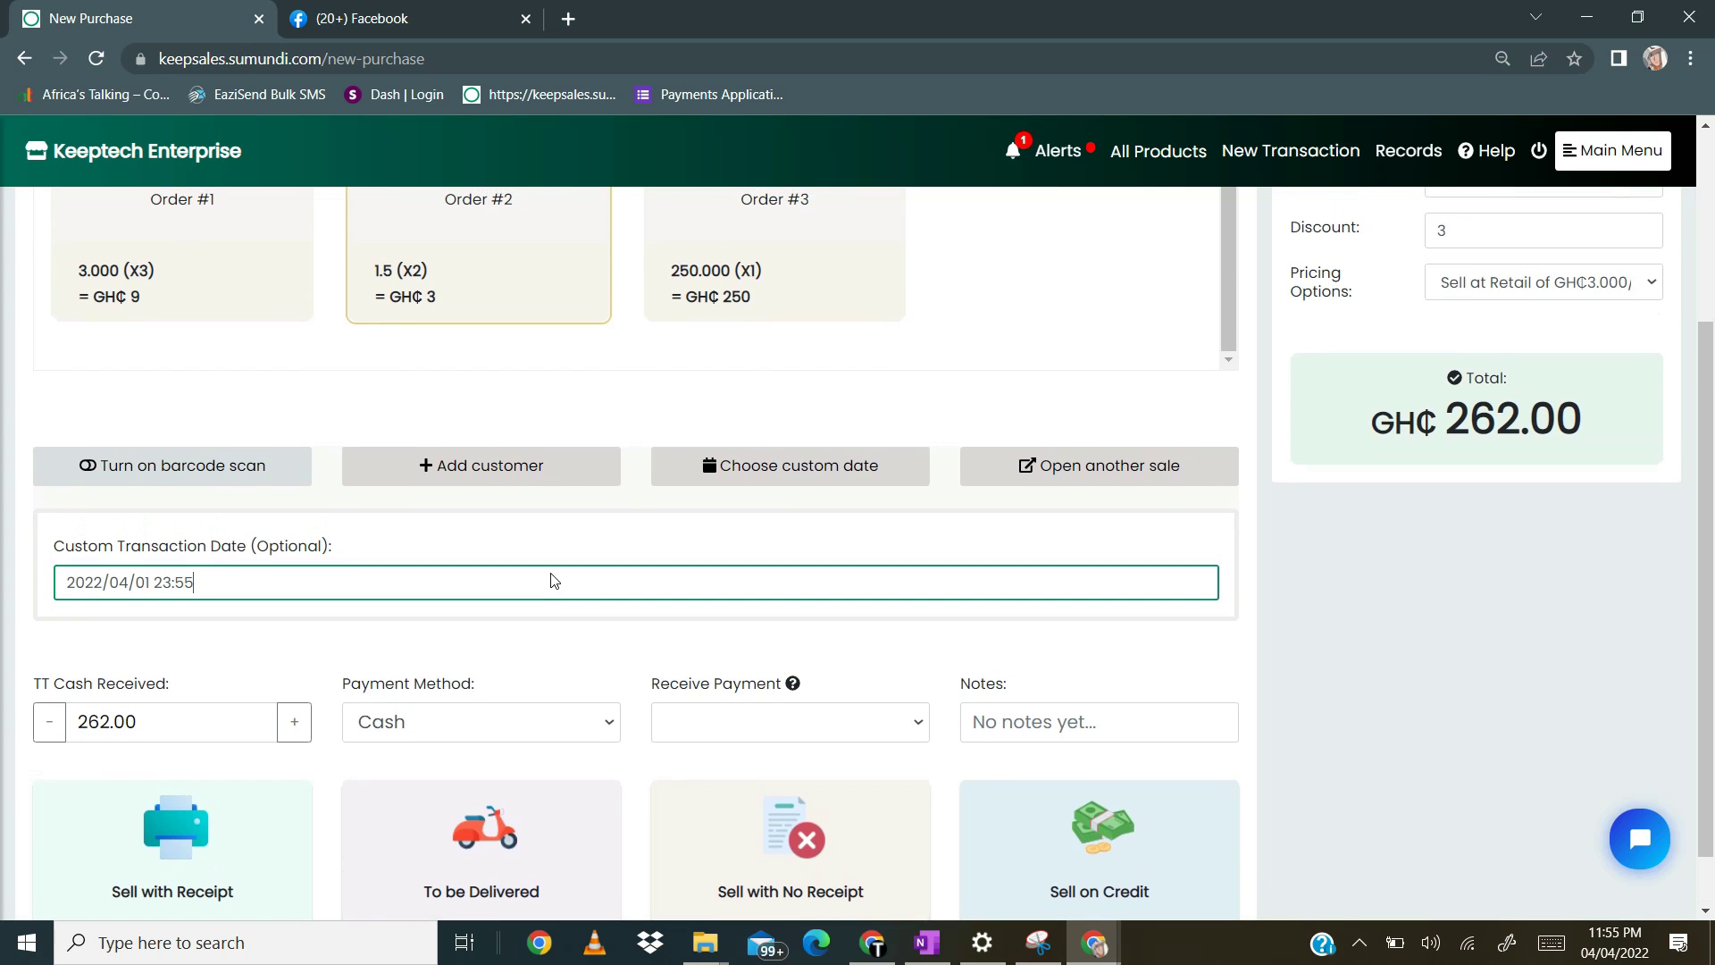
Open another sale in a separate tab and return to the original transaction
click(1122, 483)
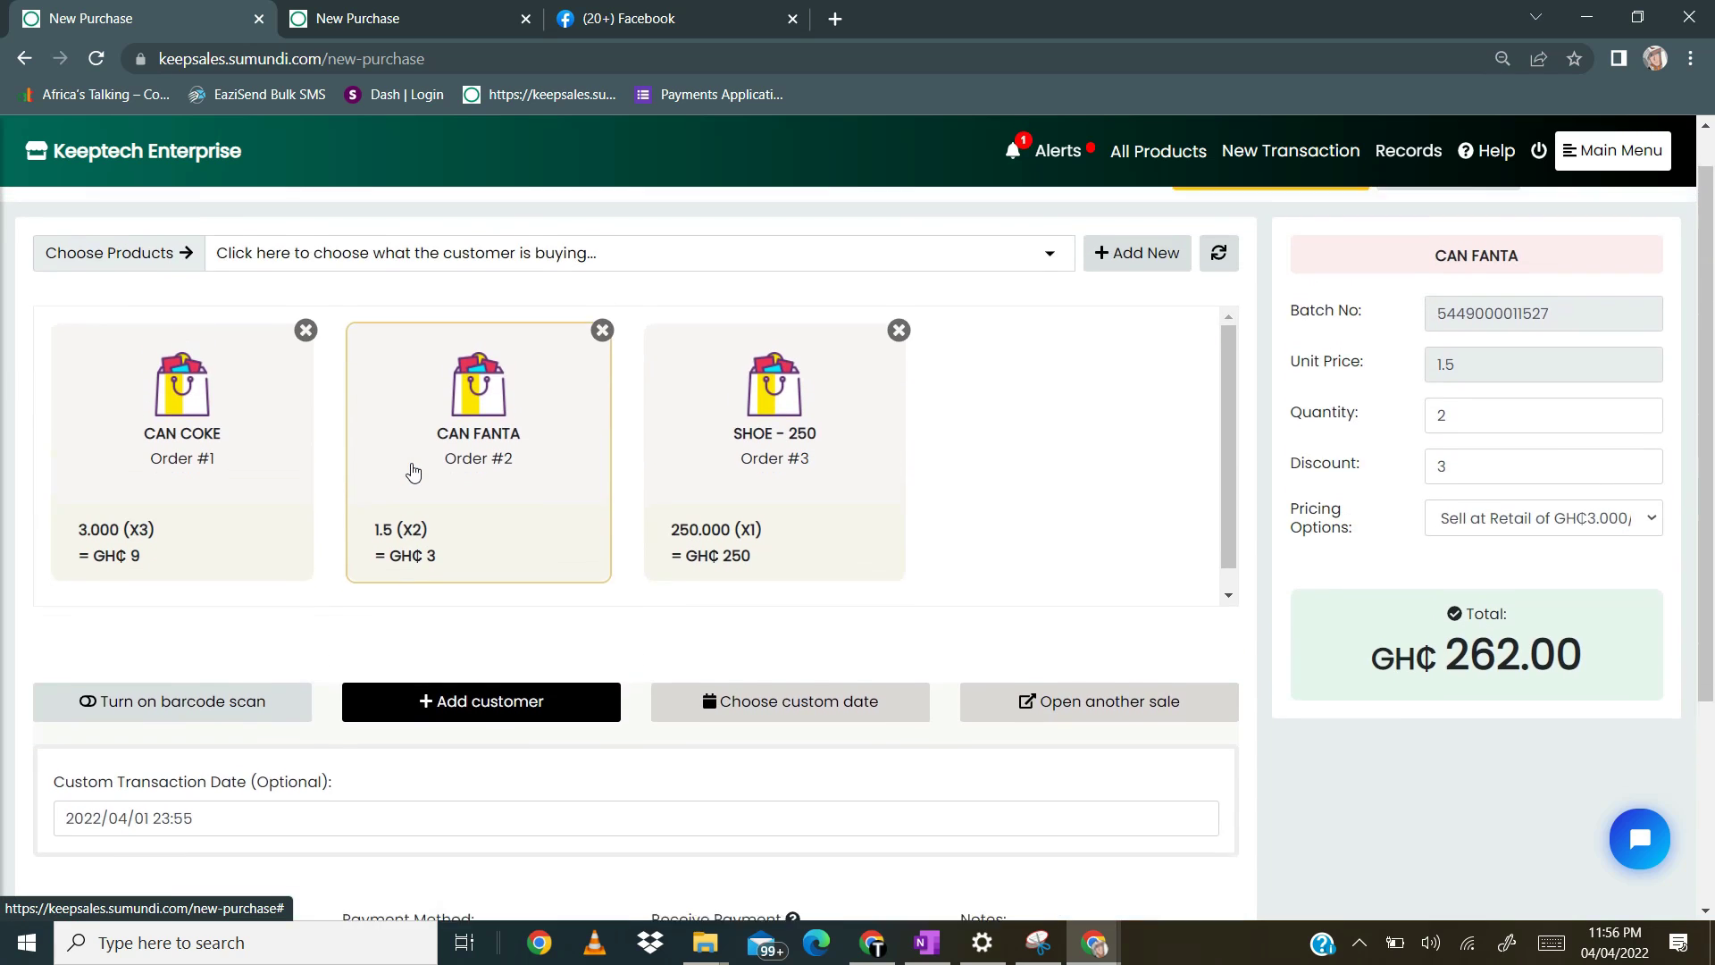
scroll(412, 470, down, 1)
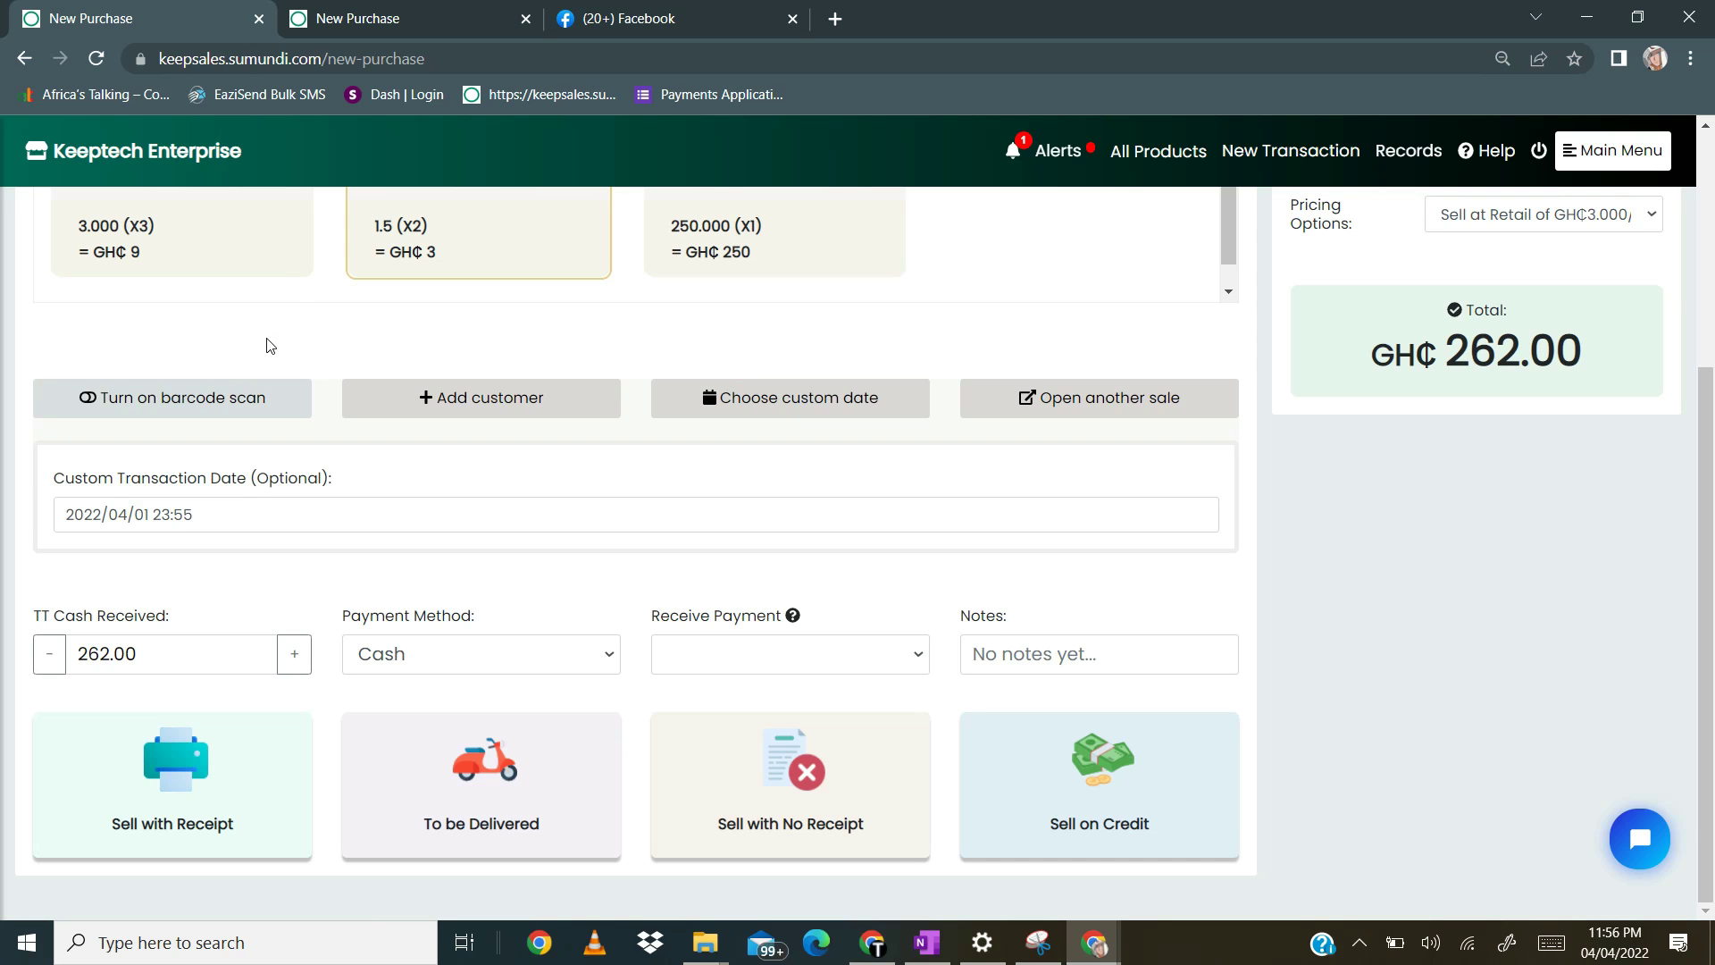
scroll(271, 346, up, 3)
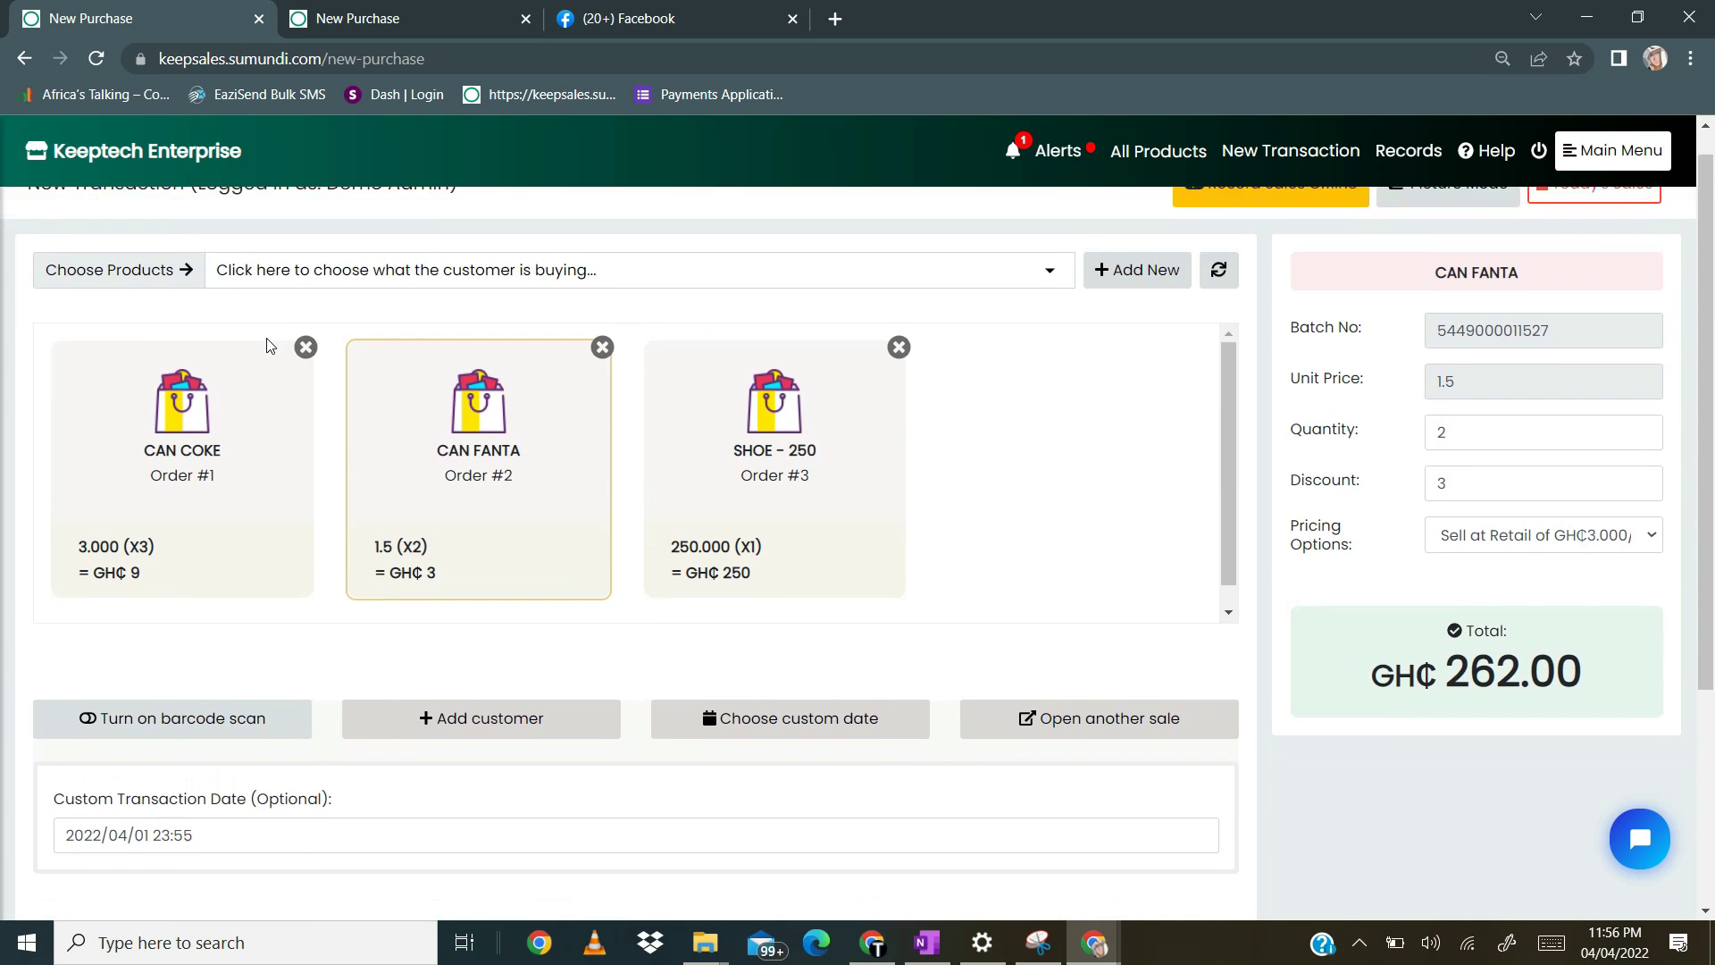
scroll(271, 345, down, 2)
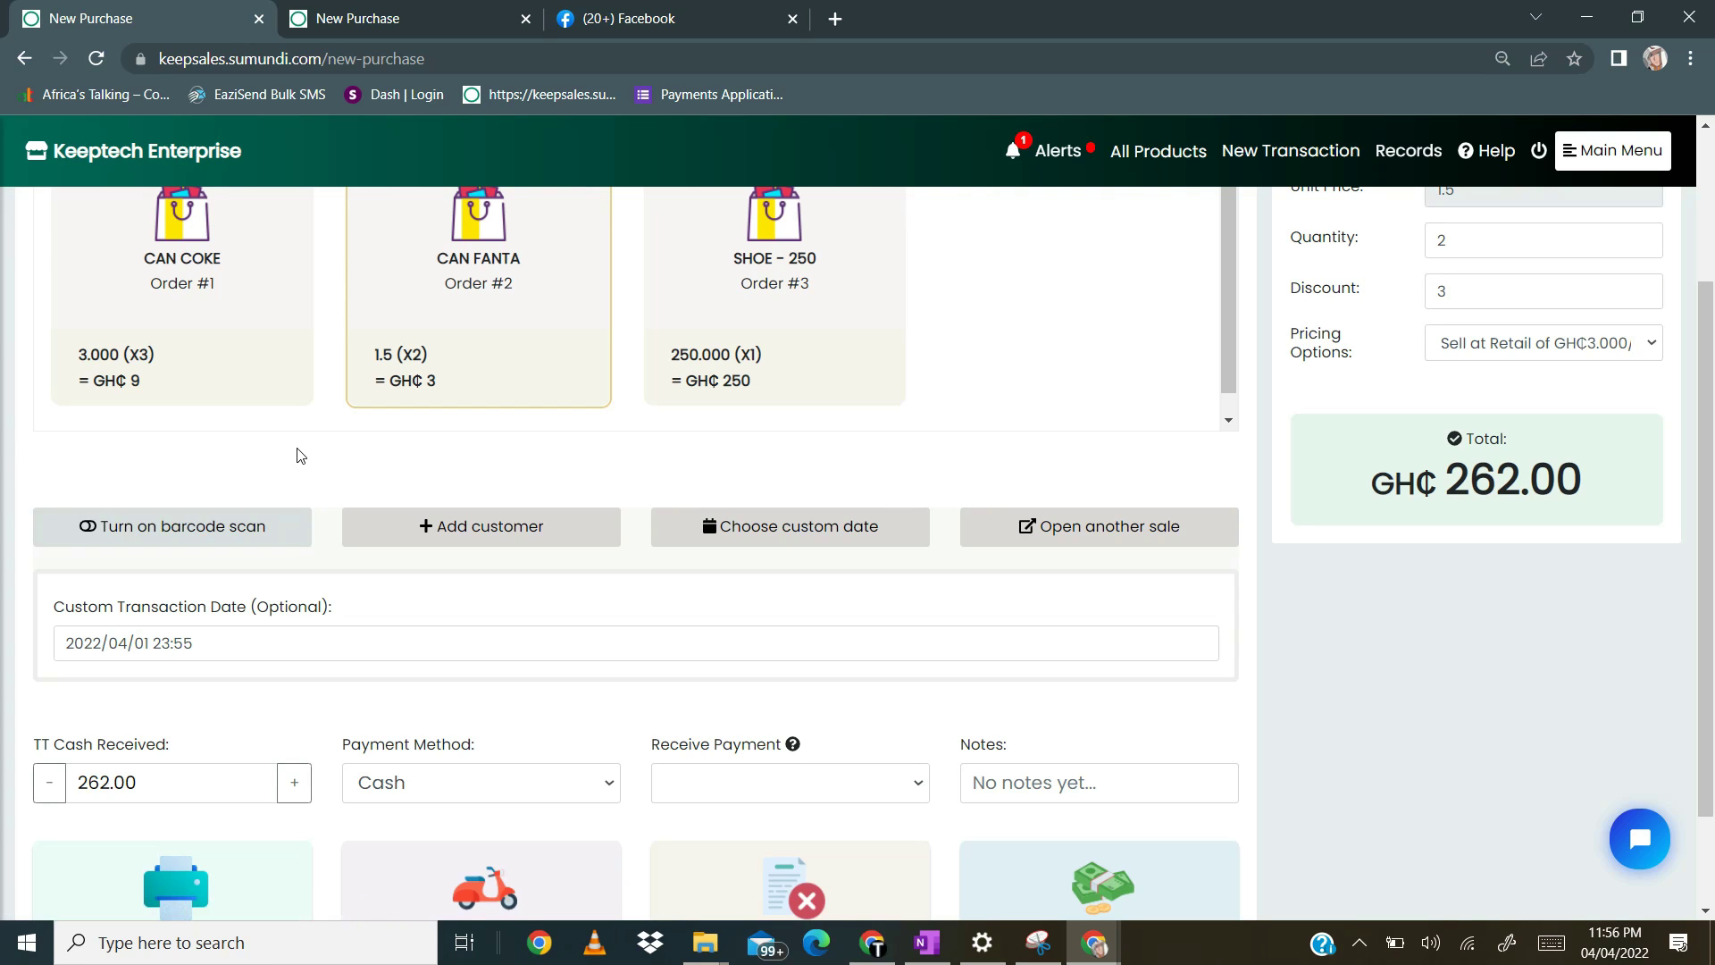
scroll(300, 455, up, 3)
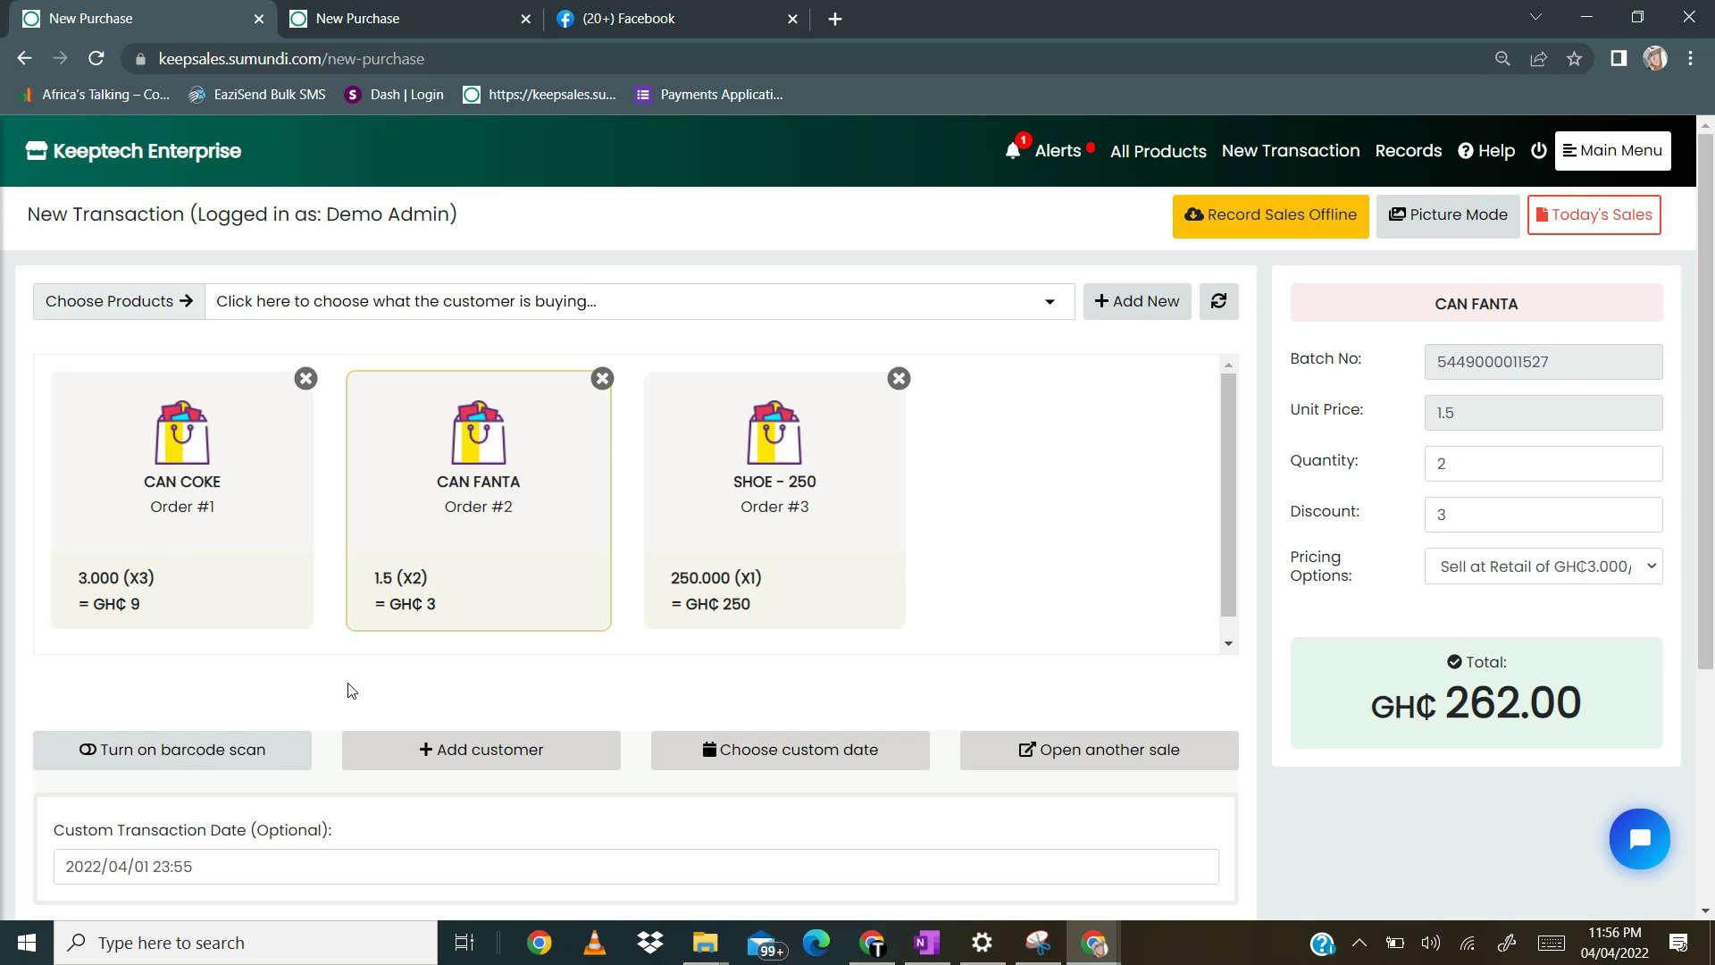
Turn on barcode scanning in a new tab, view its transaction page, and close the extra sale tabs
right_click(241, 744)
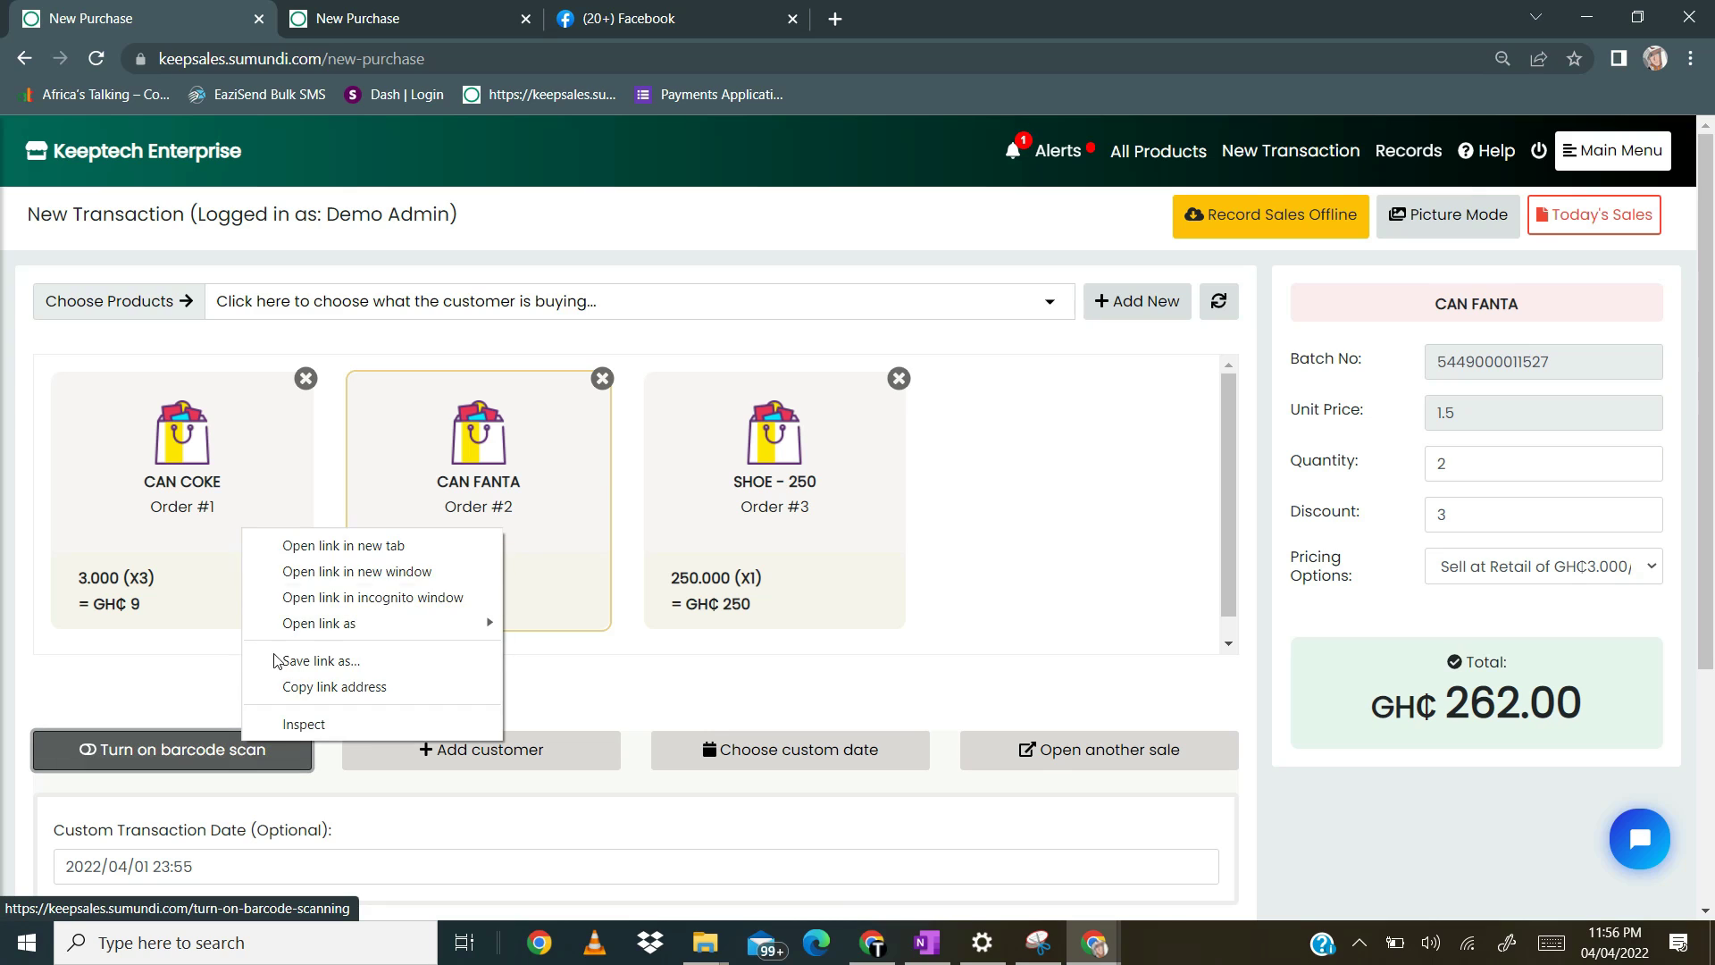
click(368, 549)
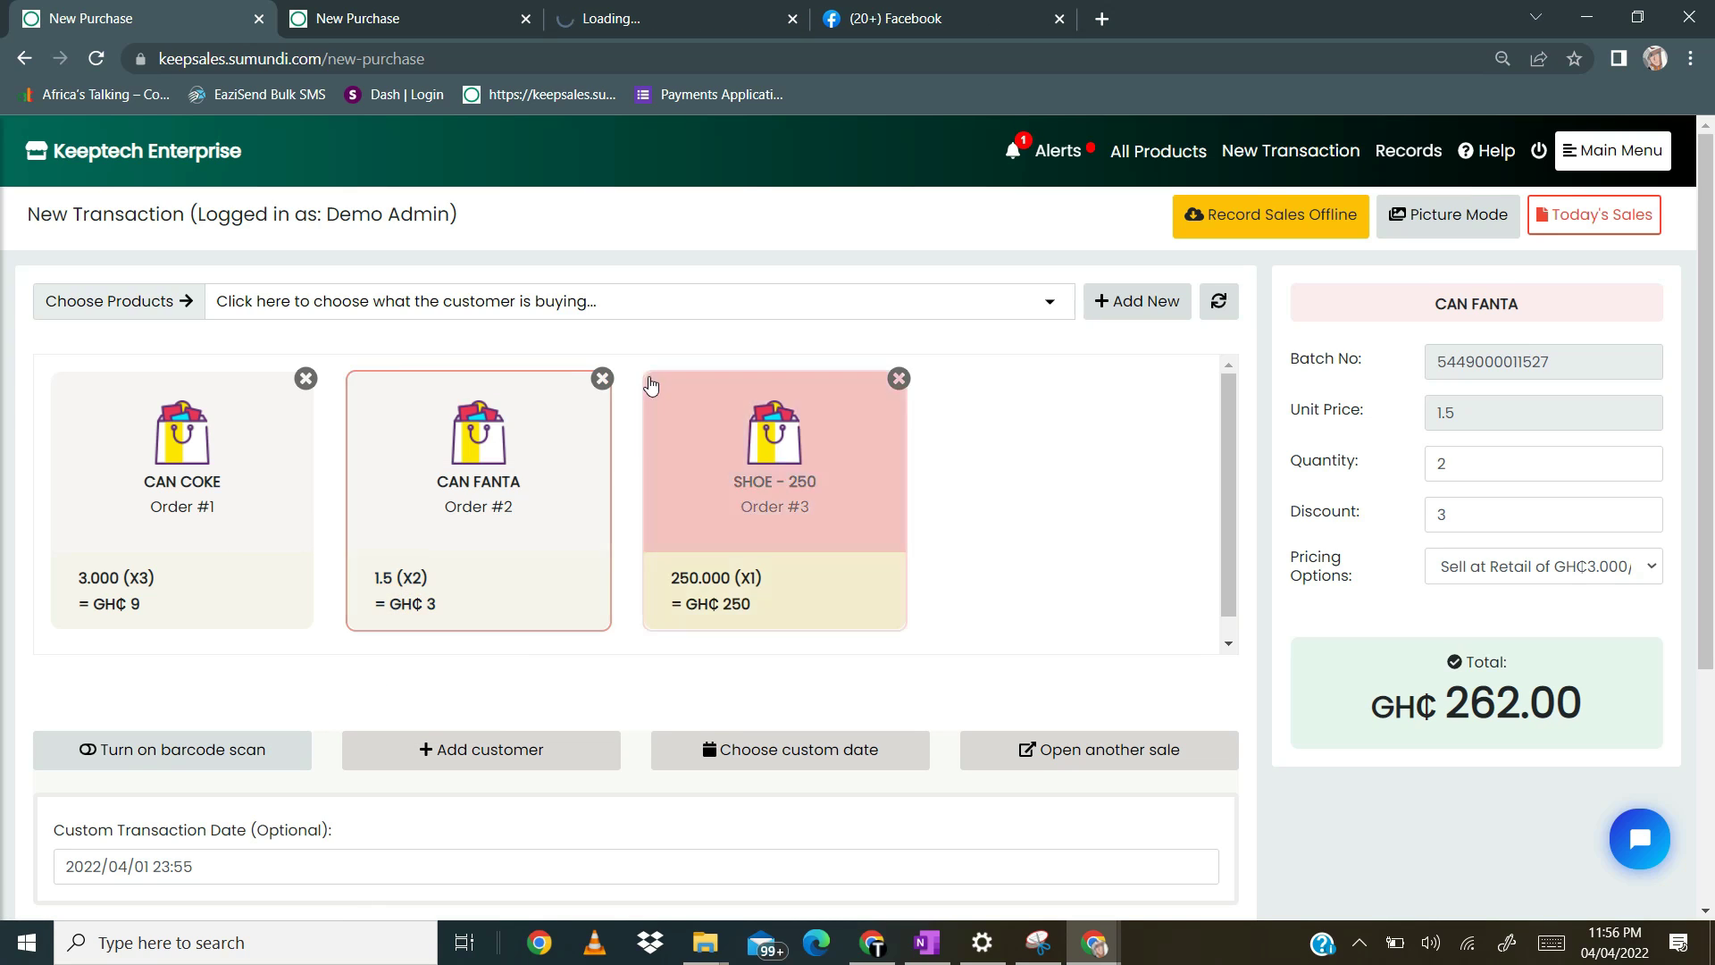
click(526, 19)
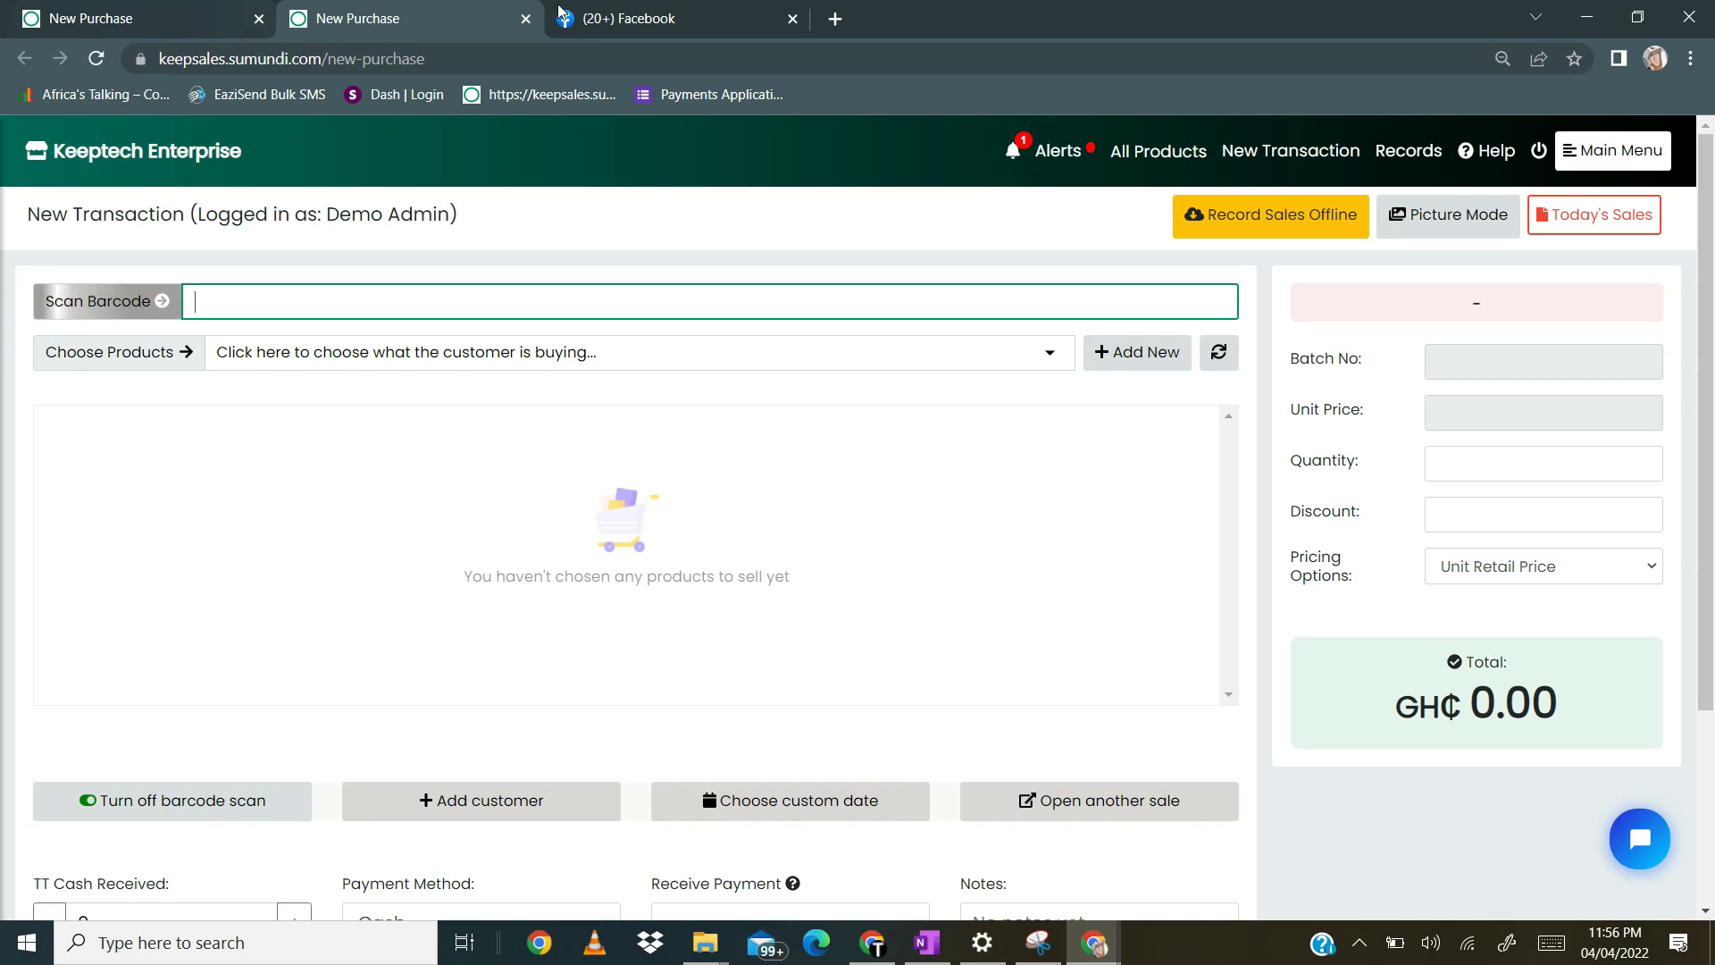
click(526, 18)
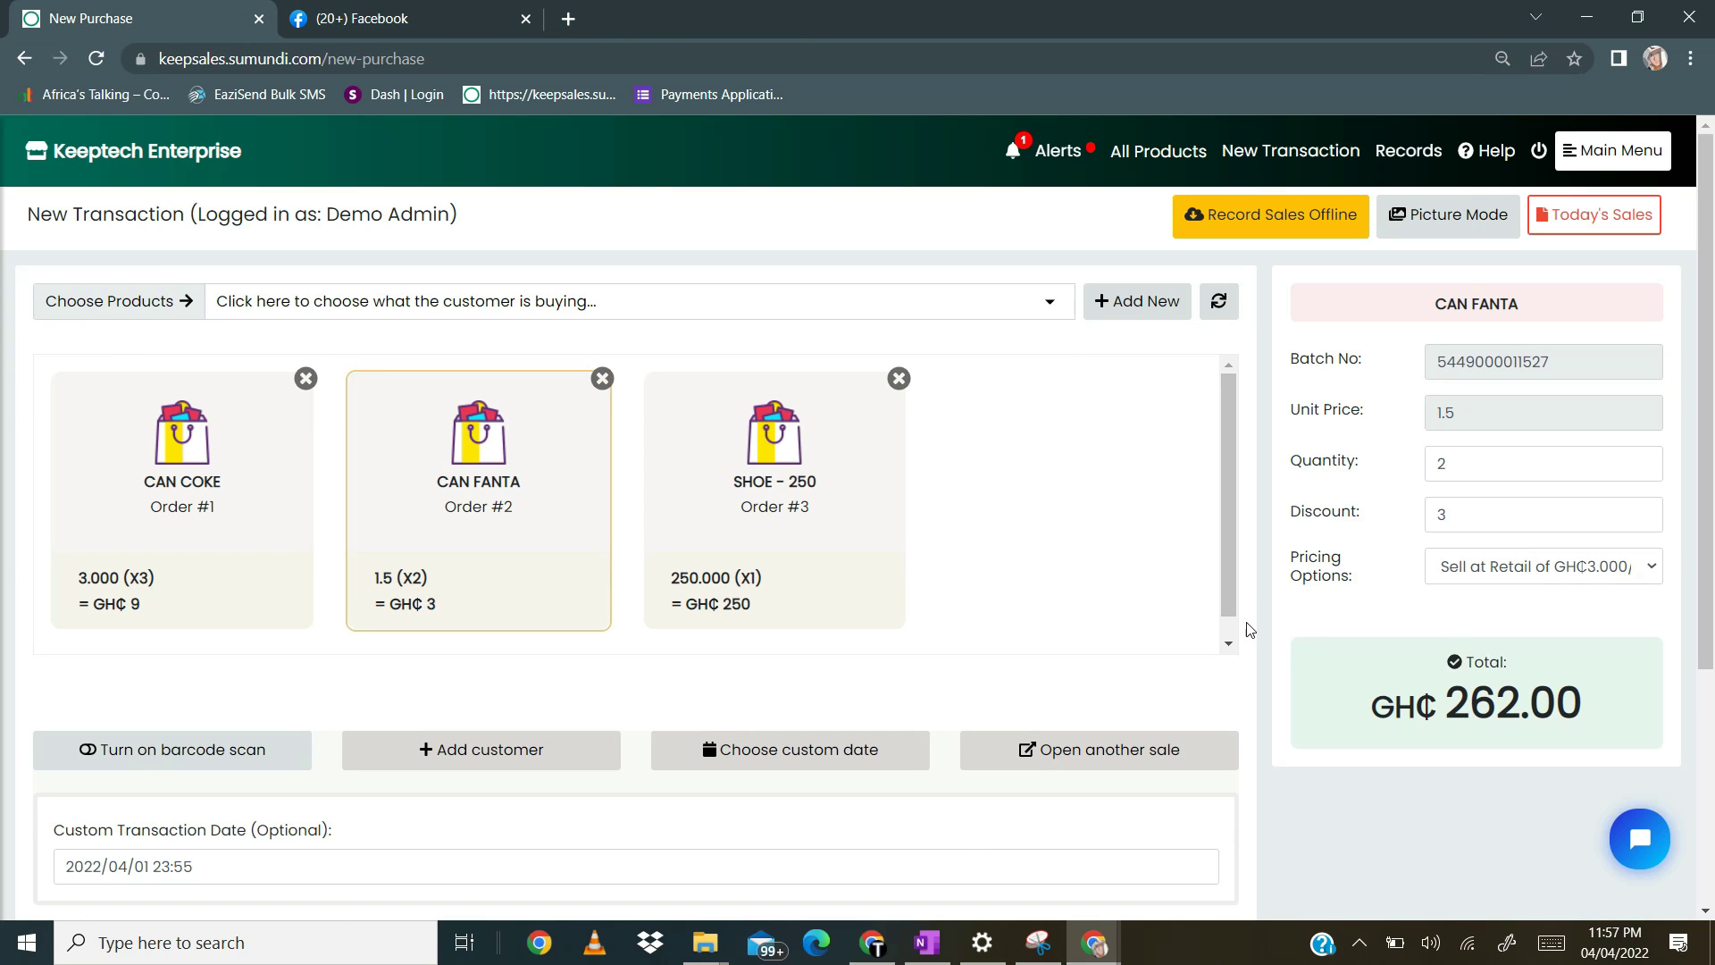
Review the available payment methods for the transaction and choose Cash
scroll(1246, 644, down, 4)
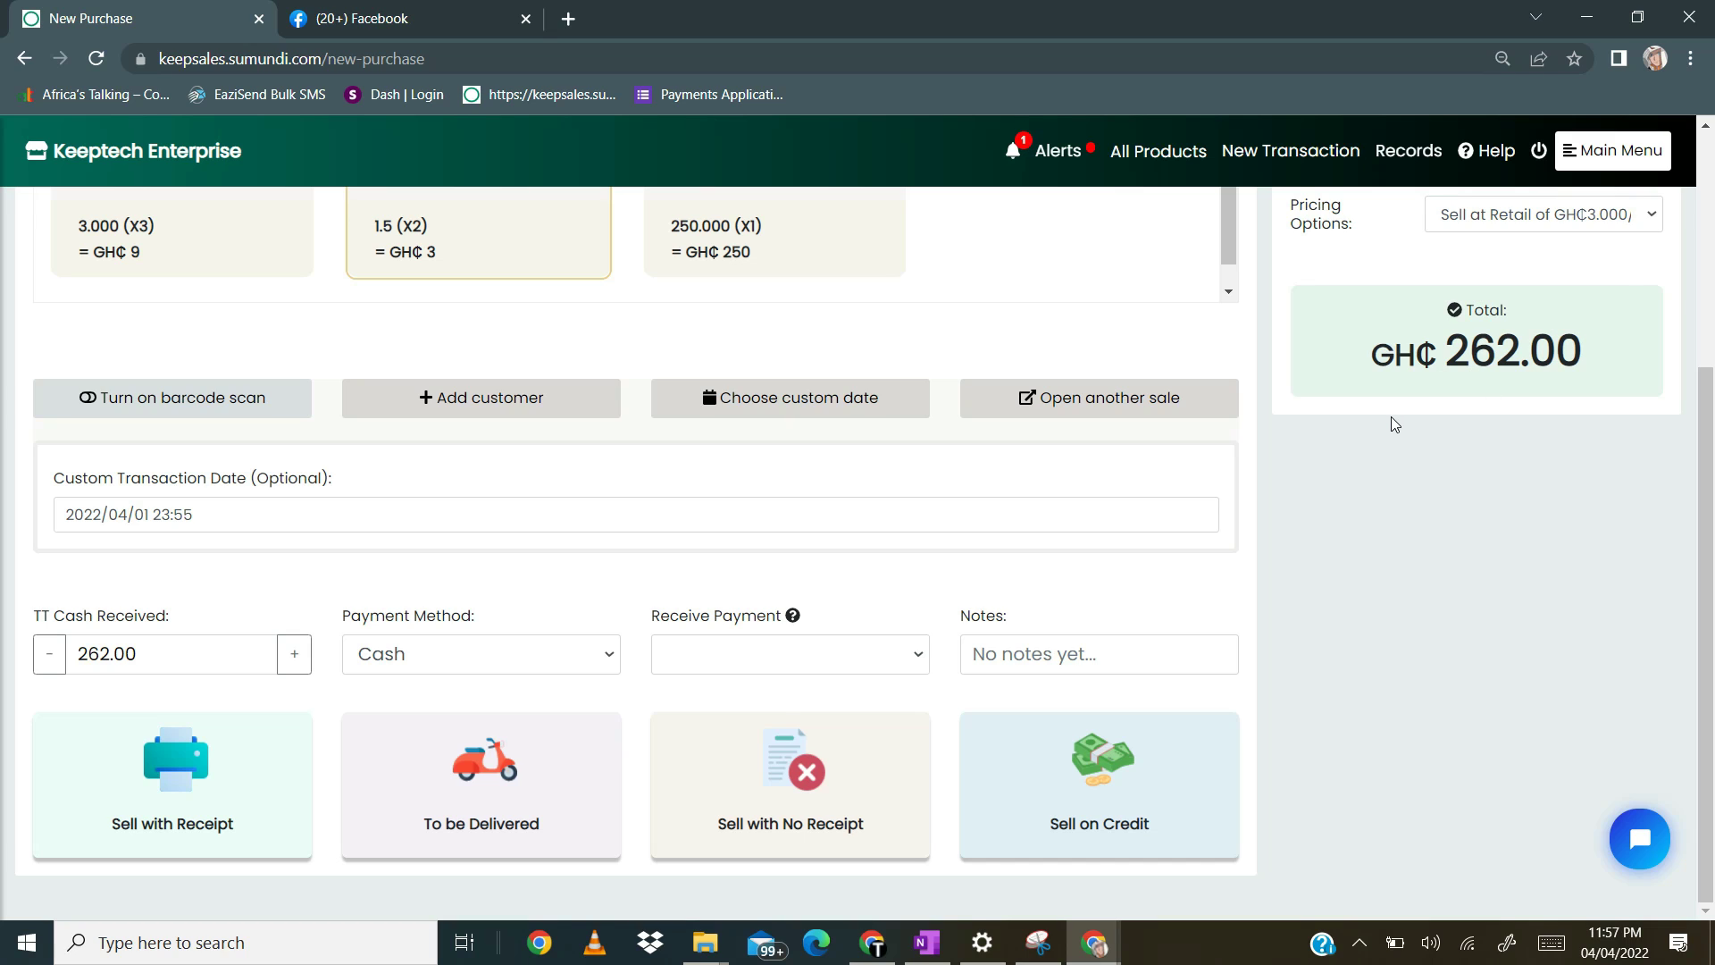
click(509, 652)
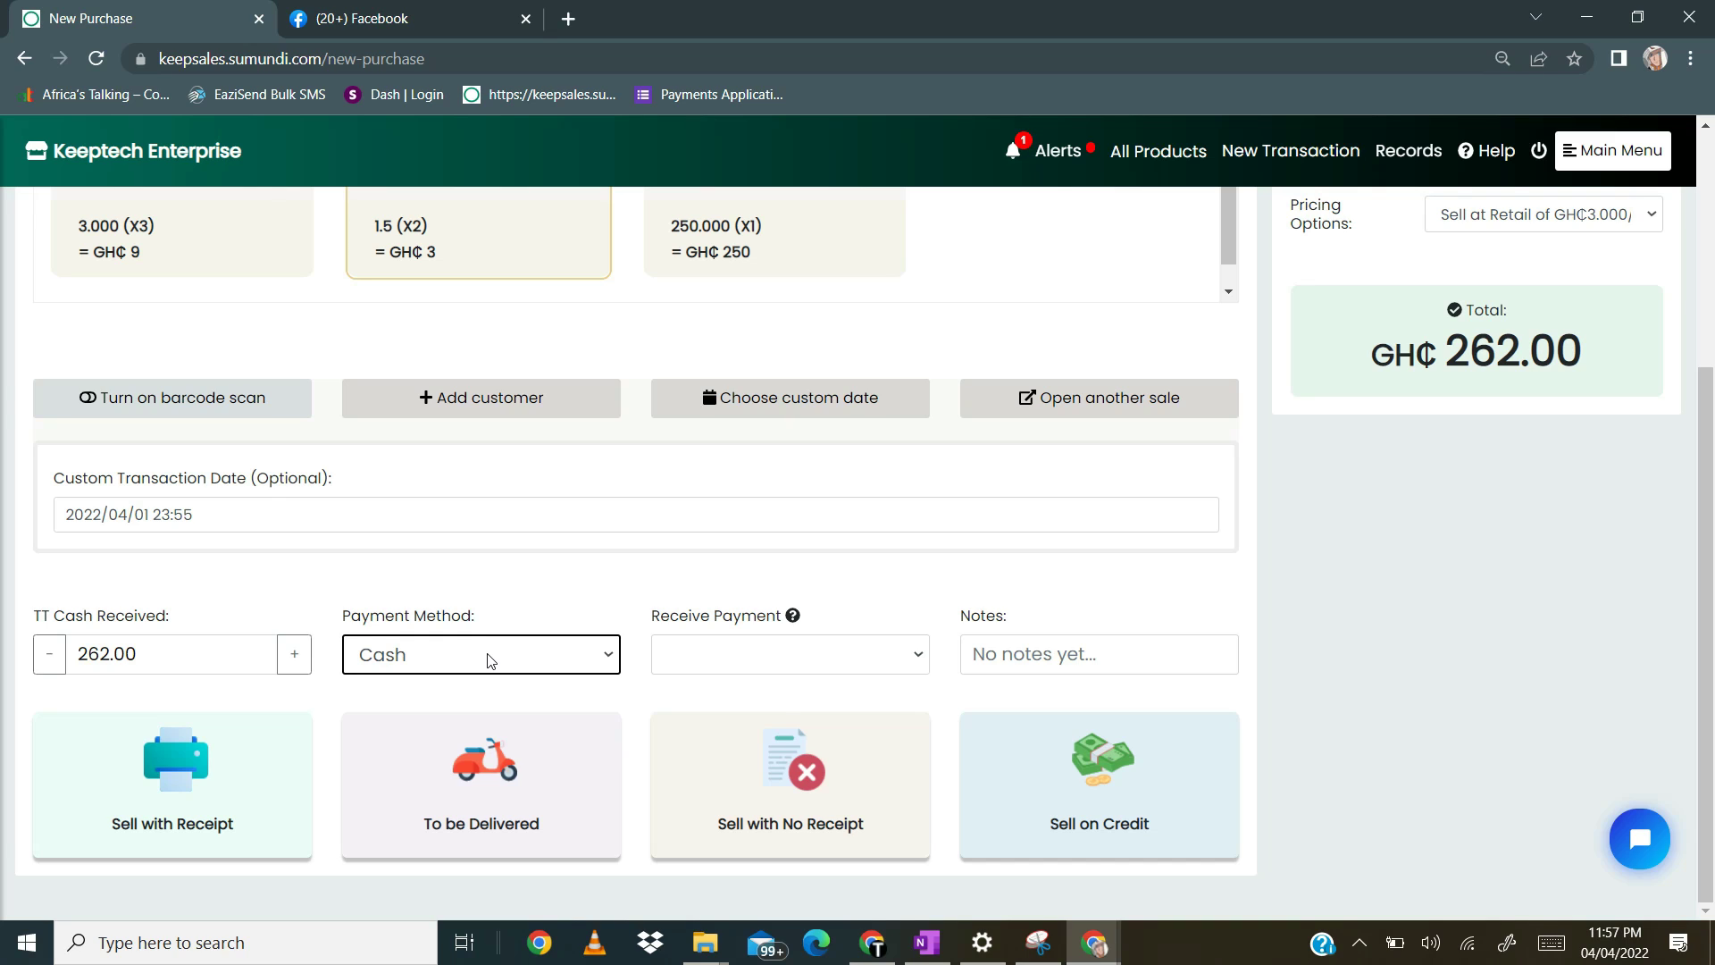
click(524, 592)
click(422, 658)
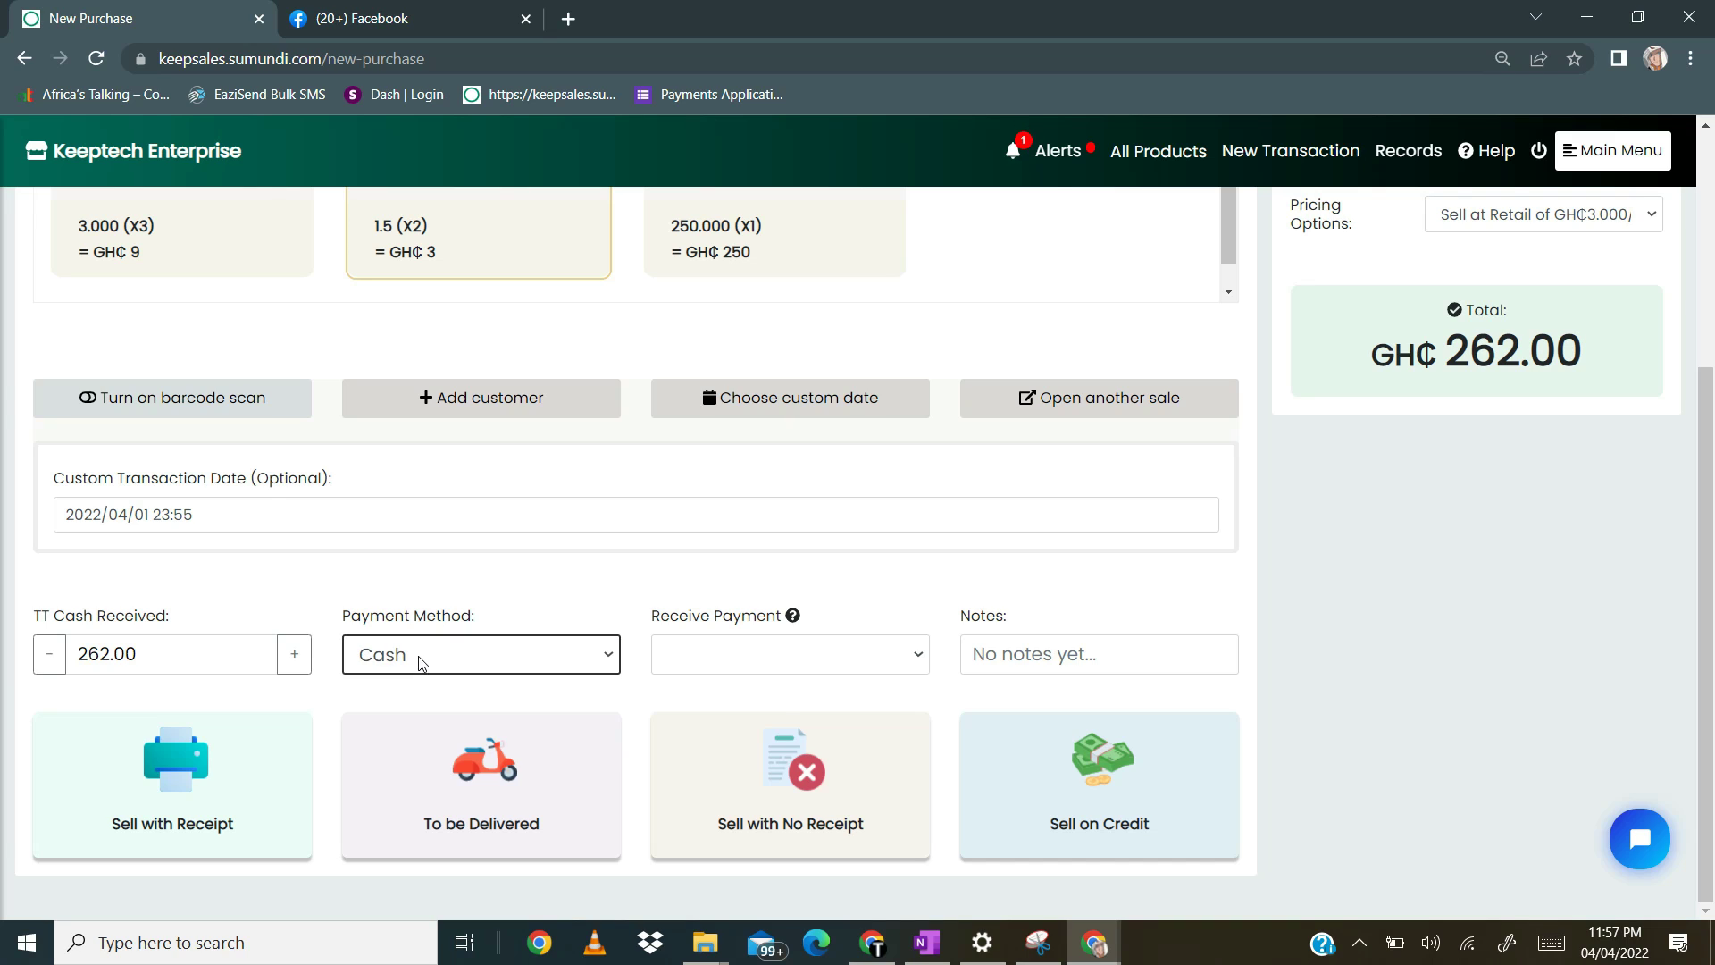
click(485, 664)
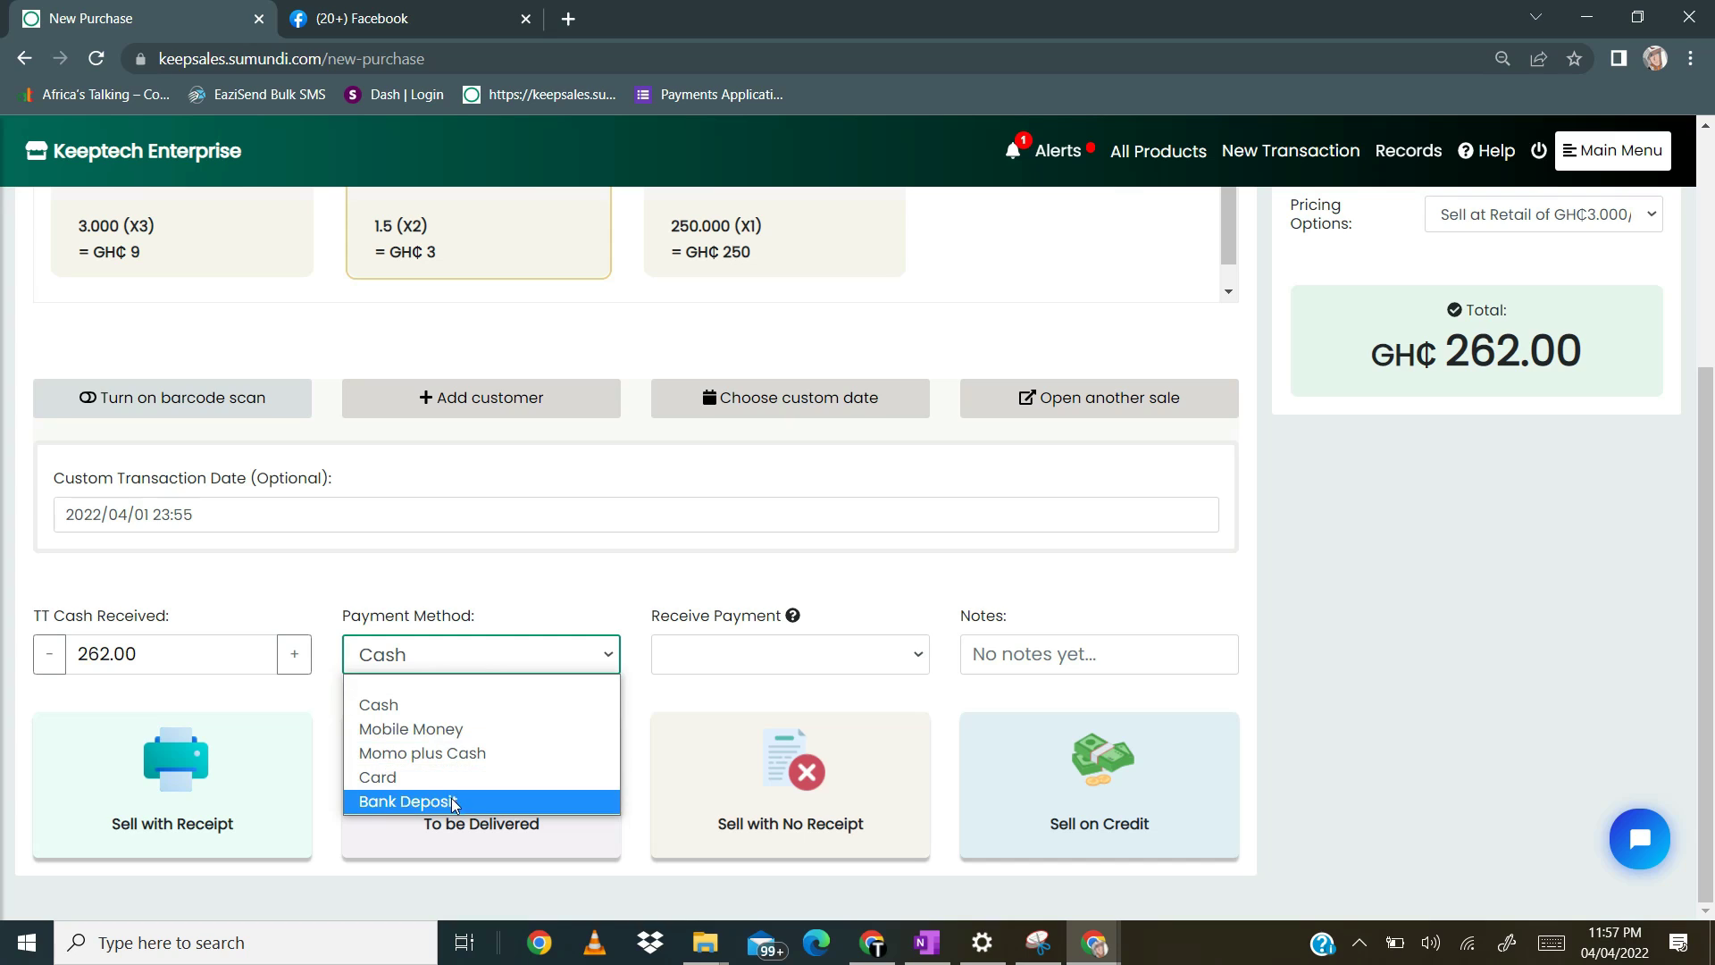
click(479, 708)
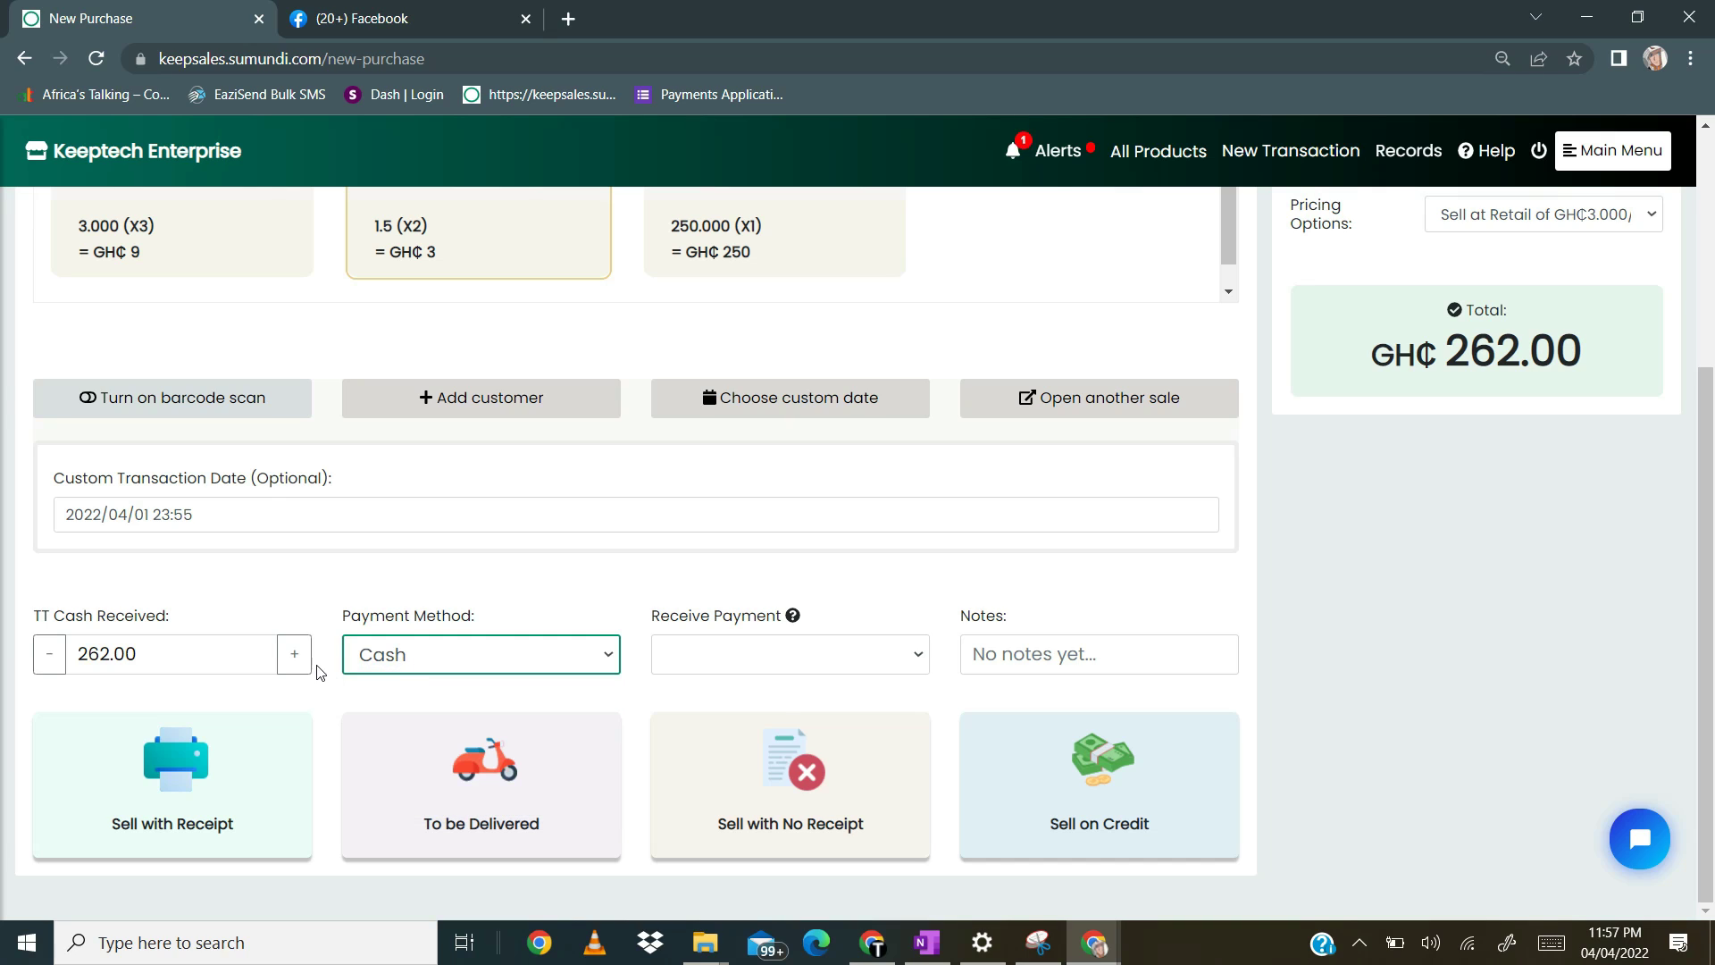
Set the cash received for the transaction to 300
click(184, 654)
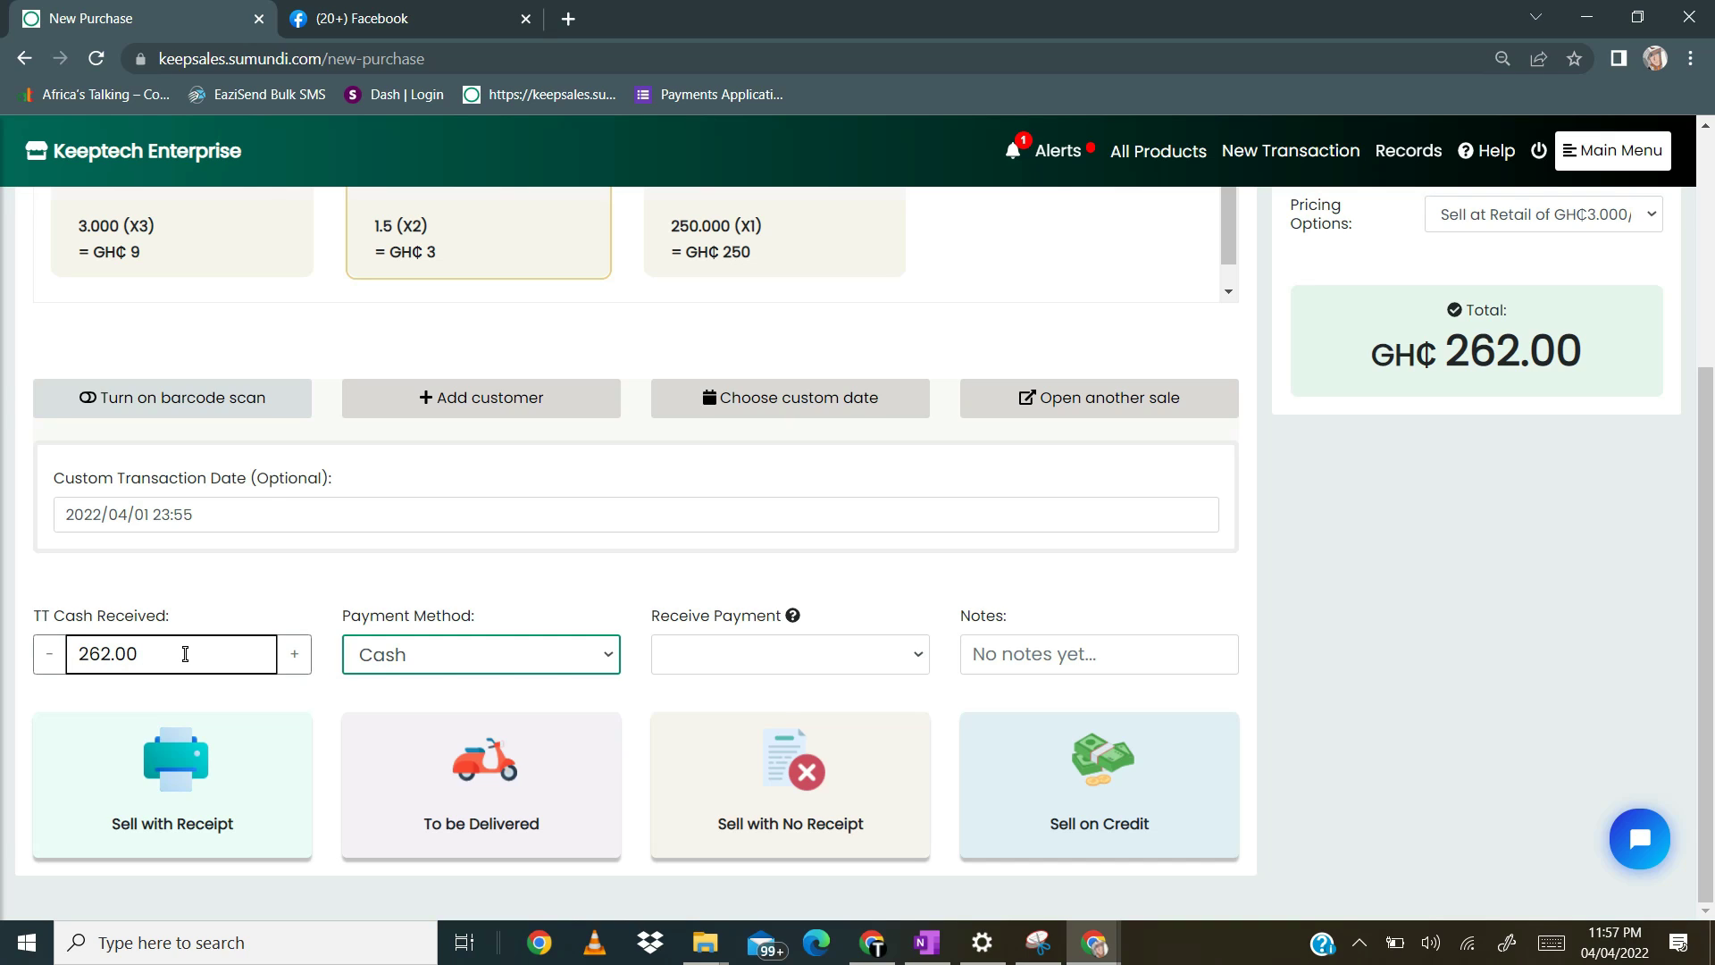
click(185, 654)
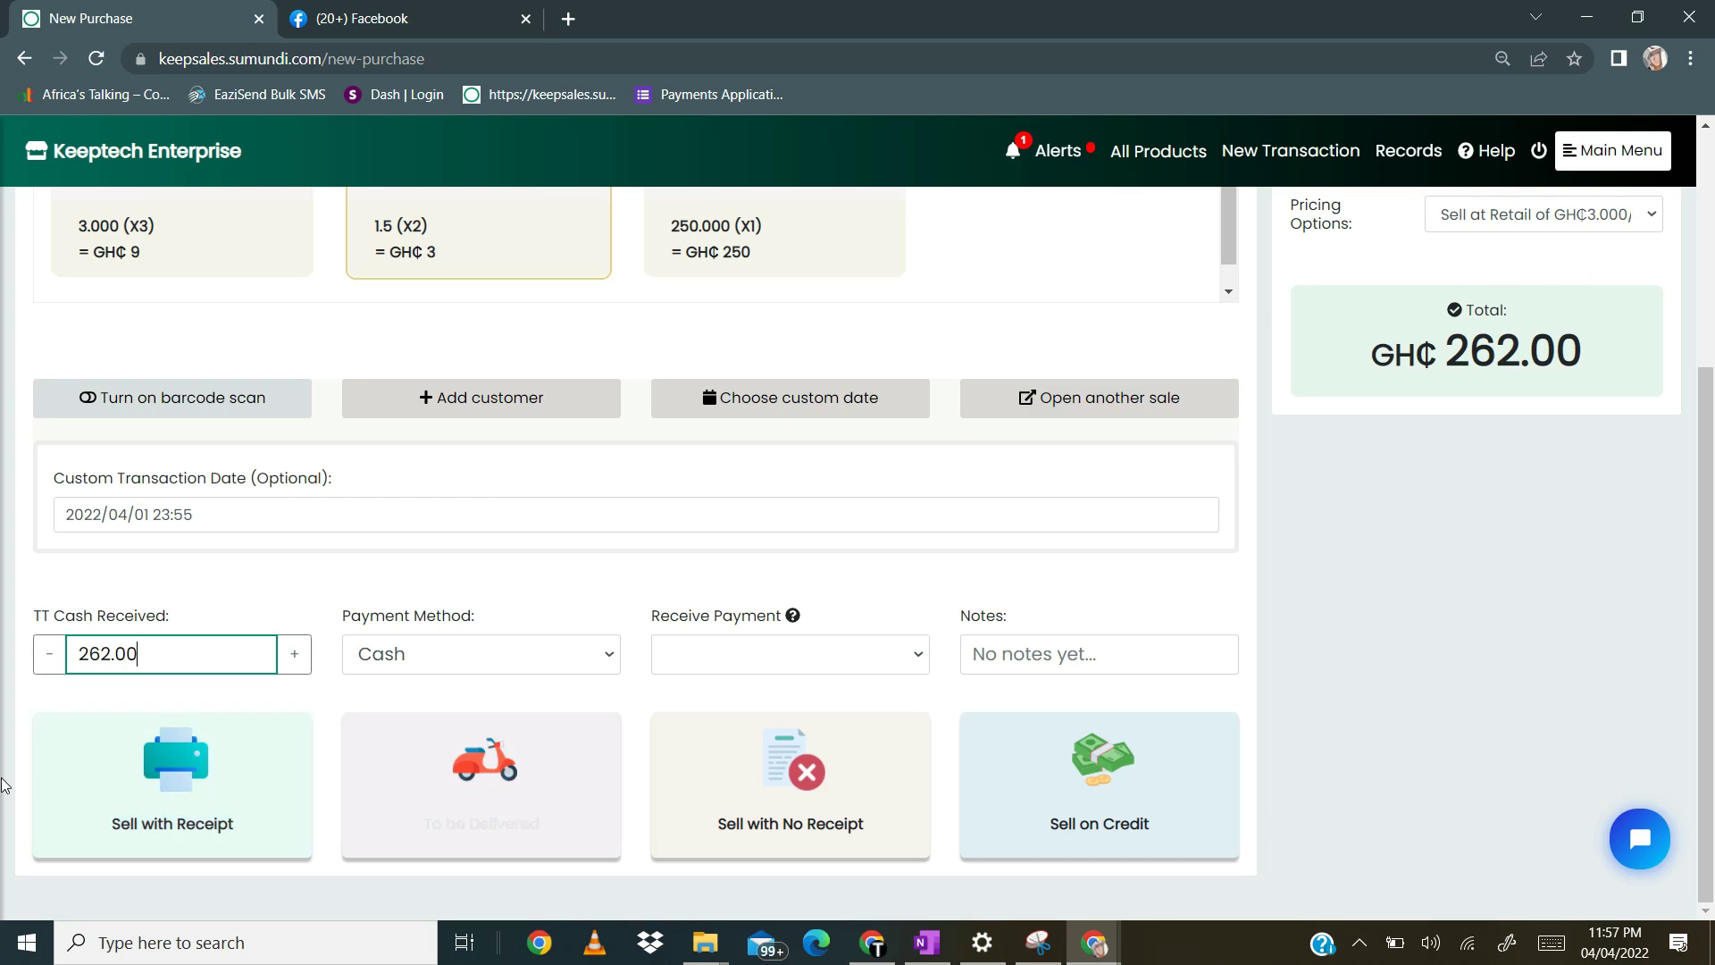
key(BackSpace)
key(BackSpace)
key(BackSpace)
key(BackSpace)
key(BackSpace)
key(BackSpace)
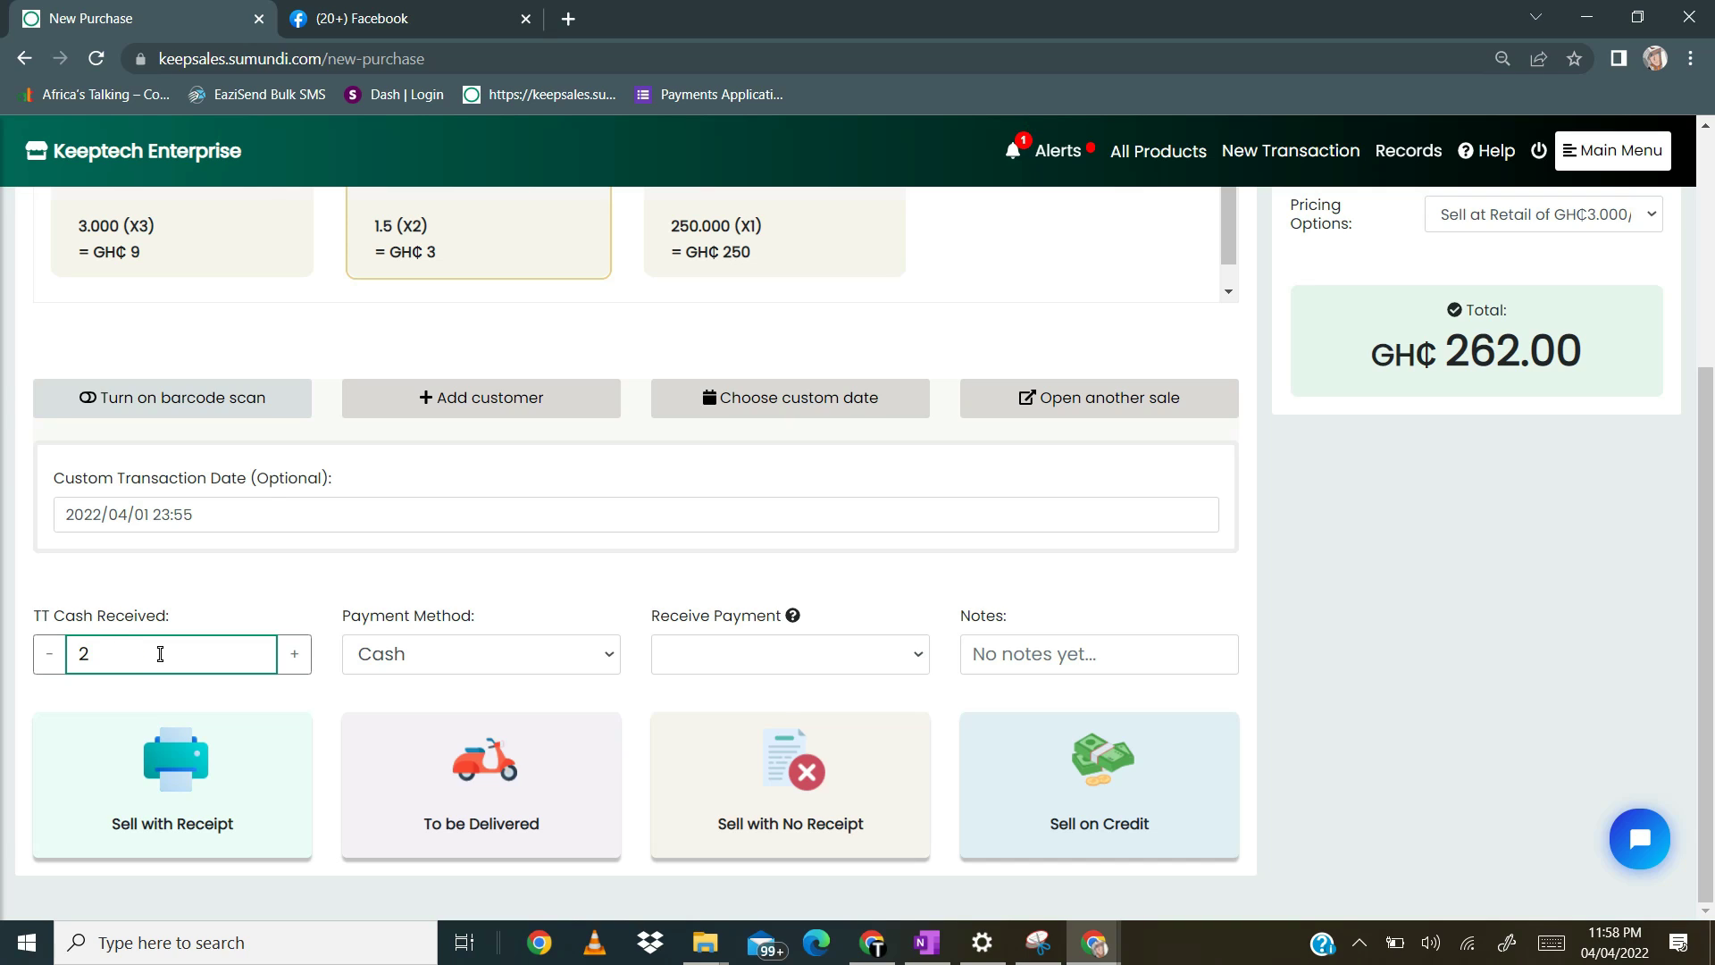
key(BackSpace)
text(300)
click(1063, 659)
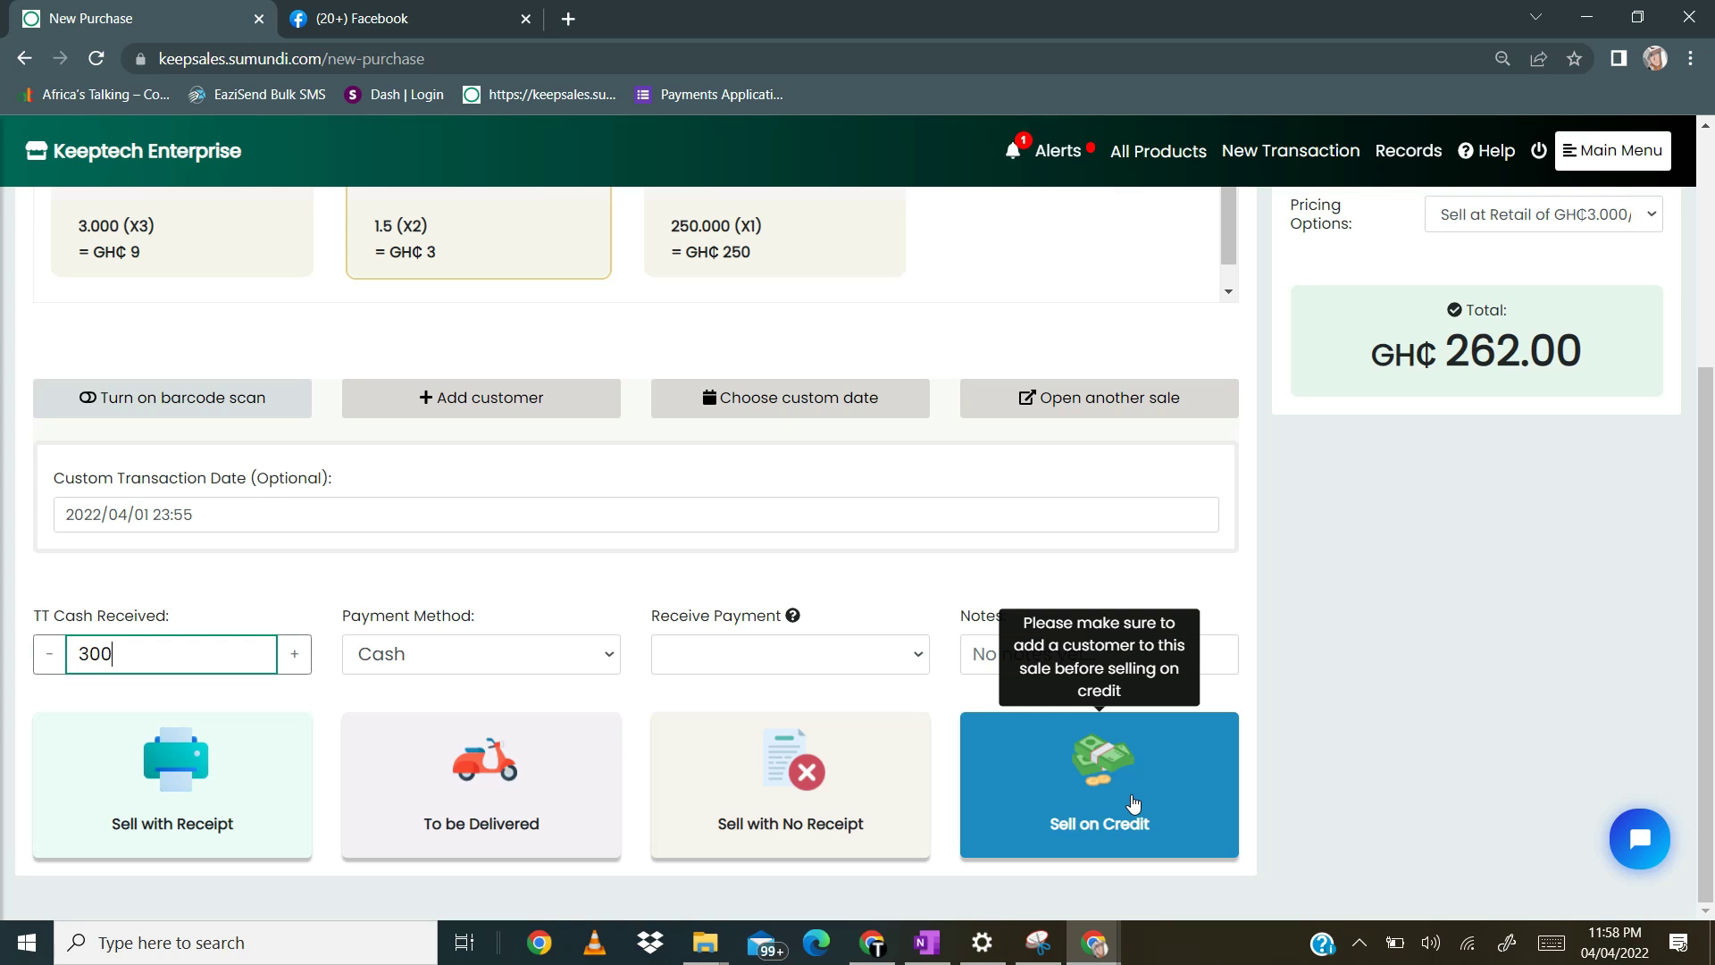
Show the transaction's customer section and dismiss the delivery scheduling dialog
click(487, 403)
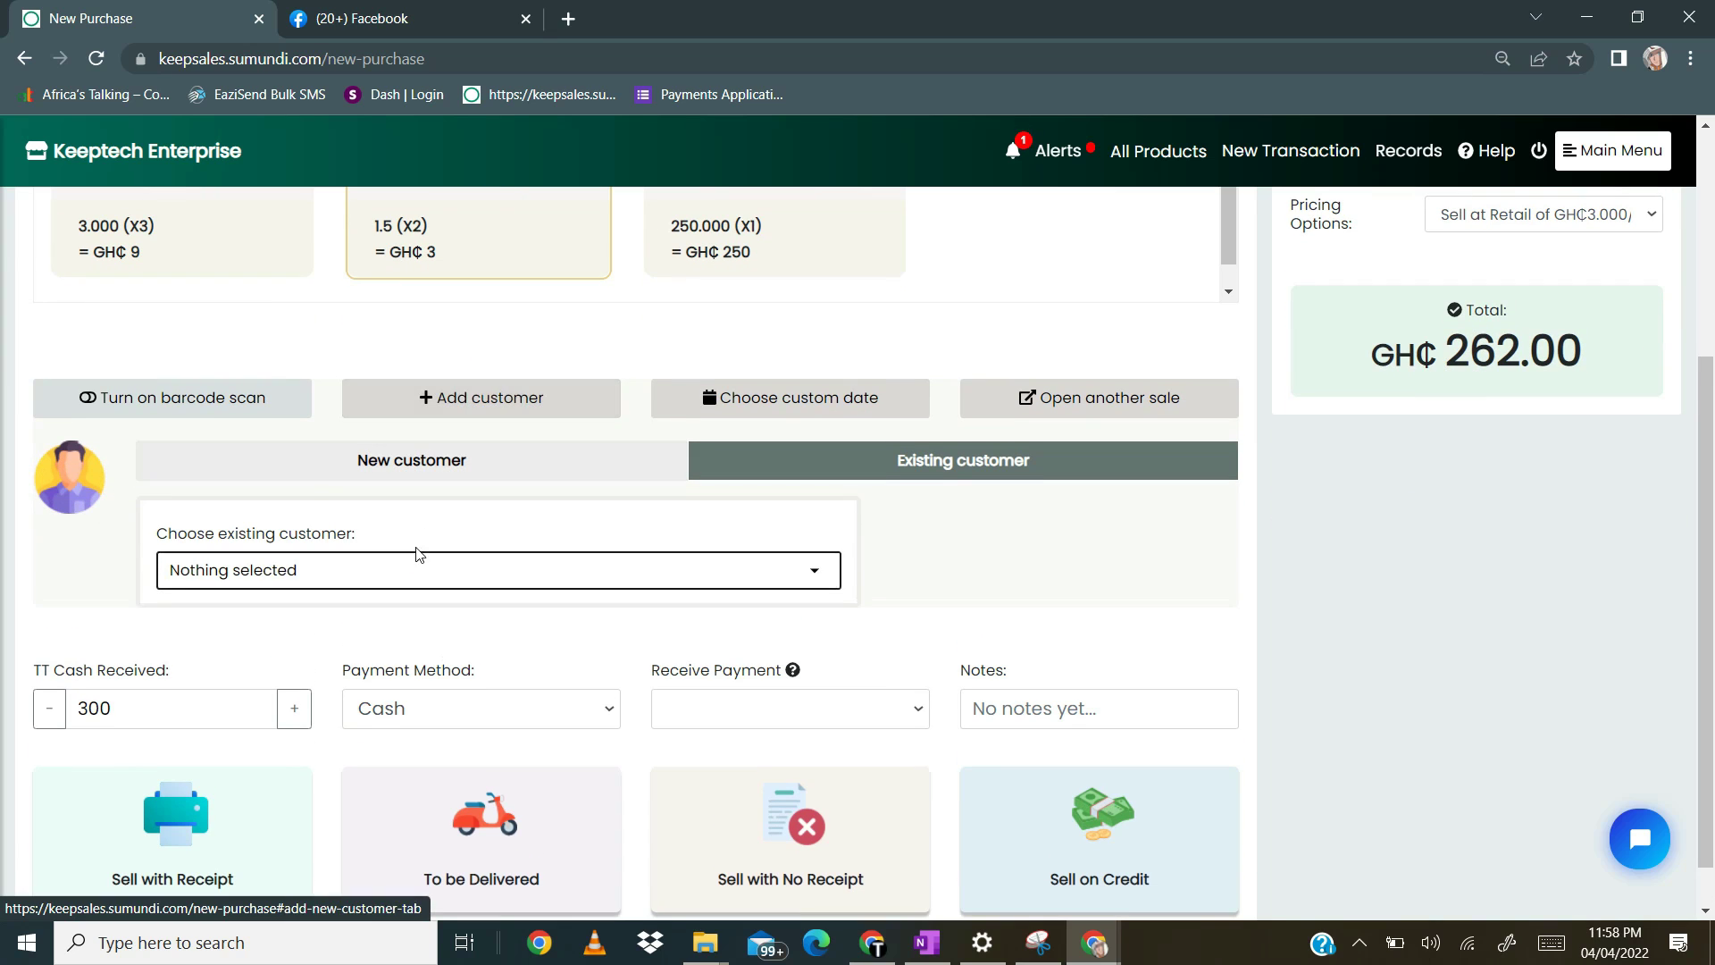
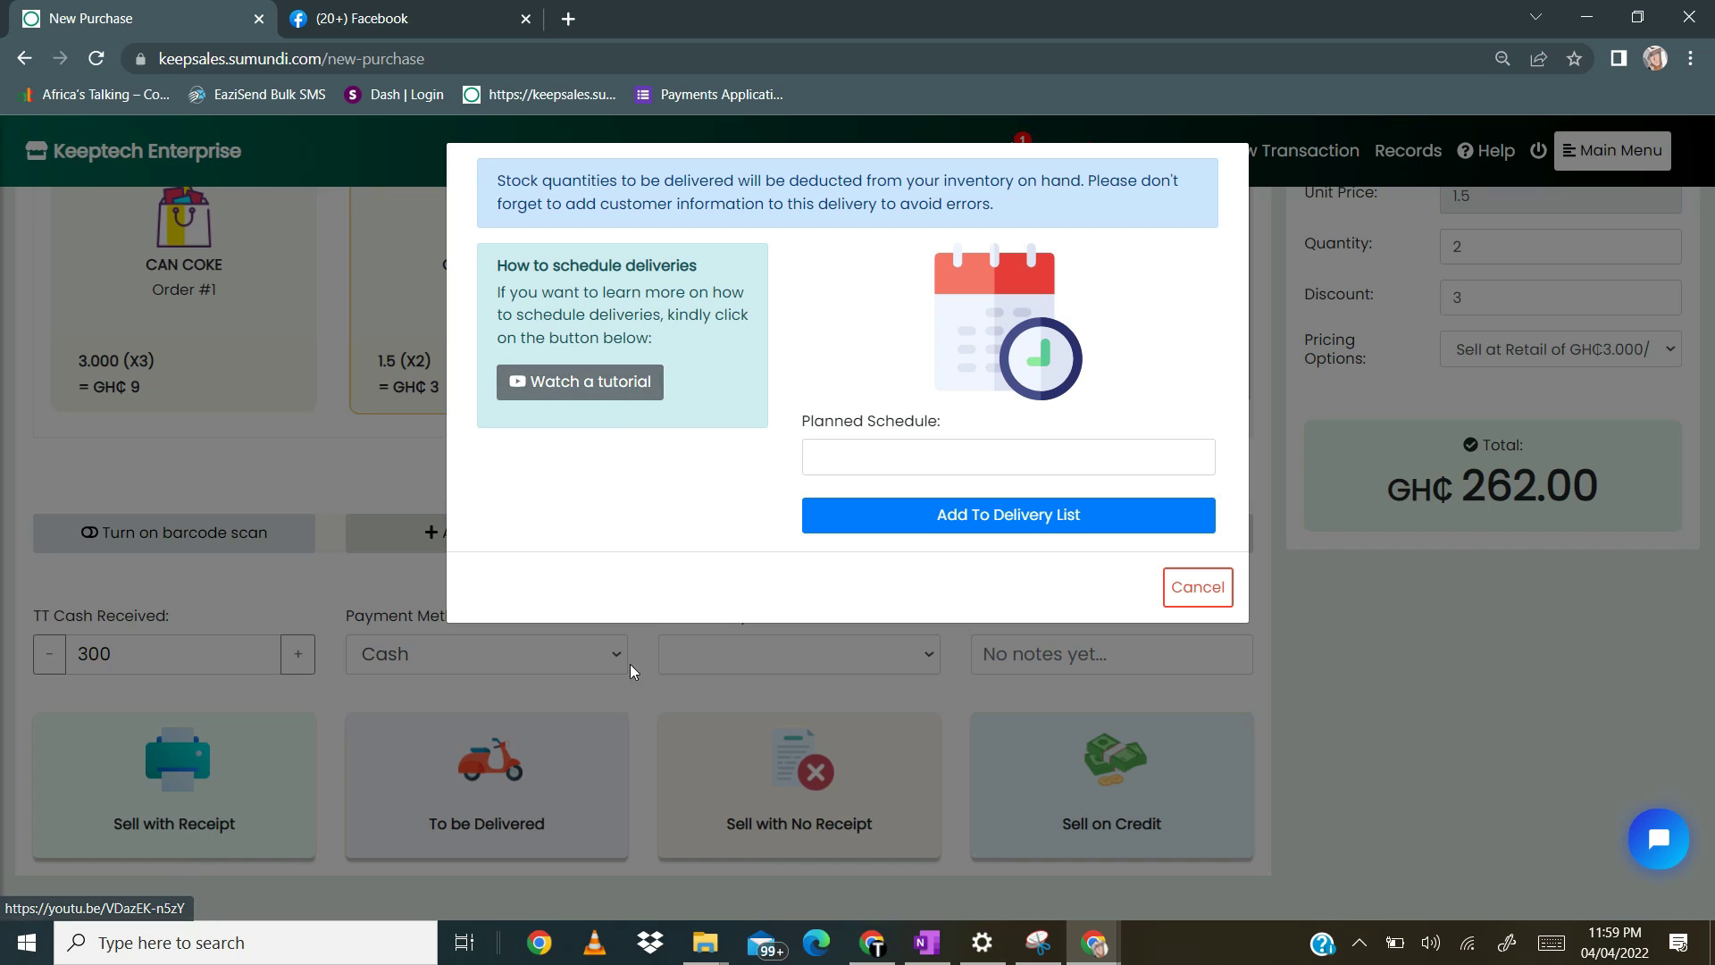
click(639, 695)
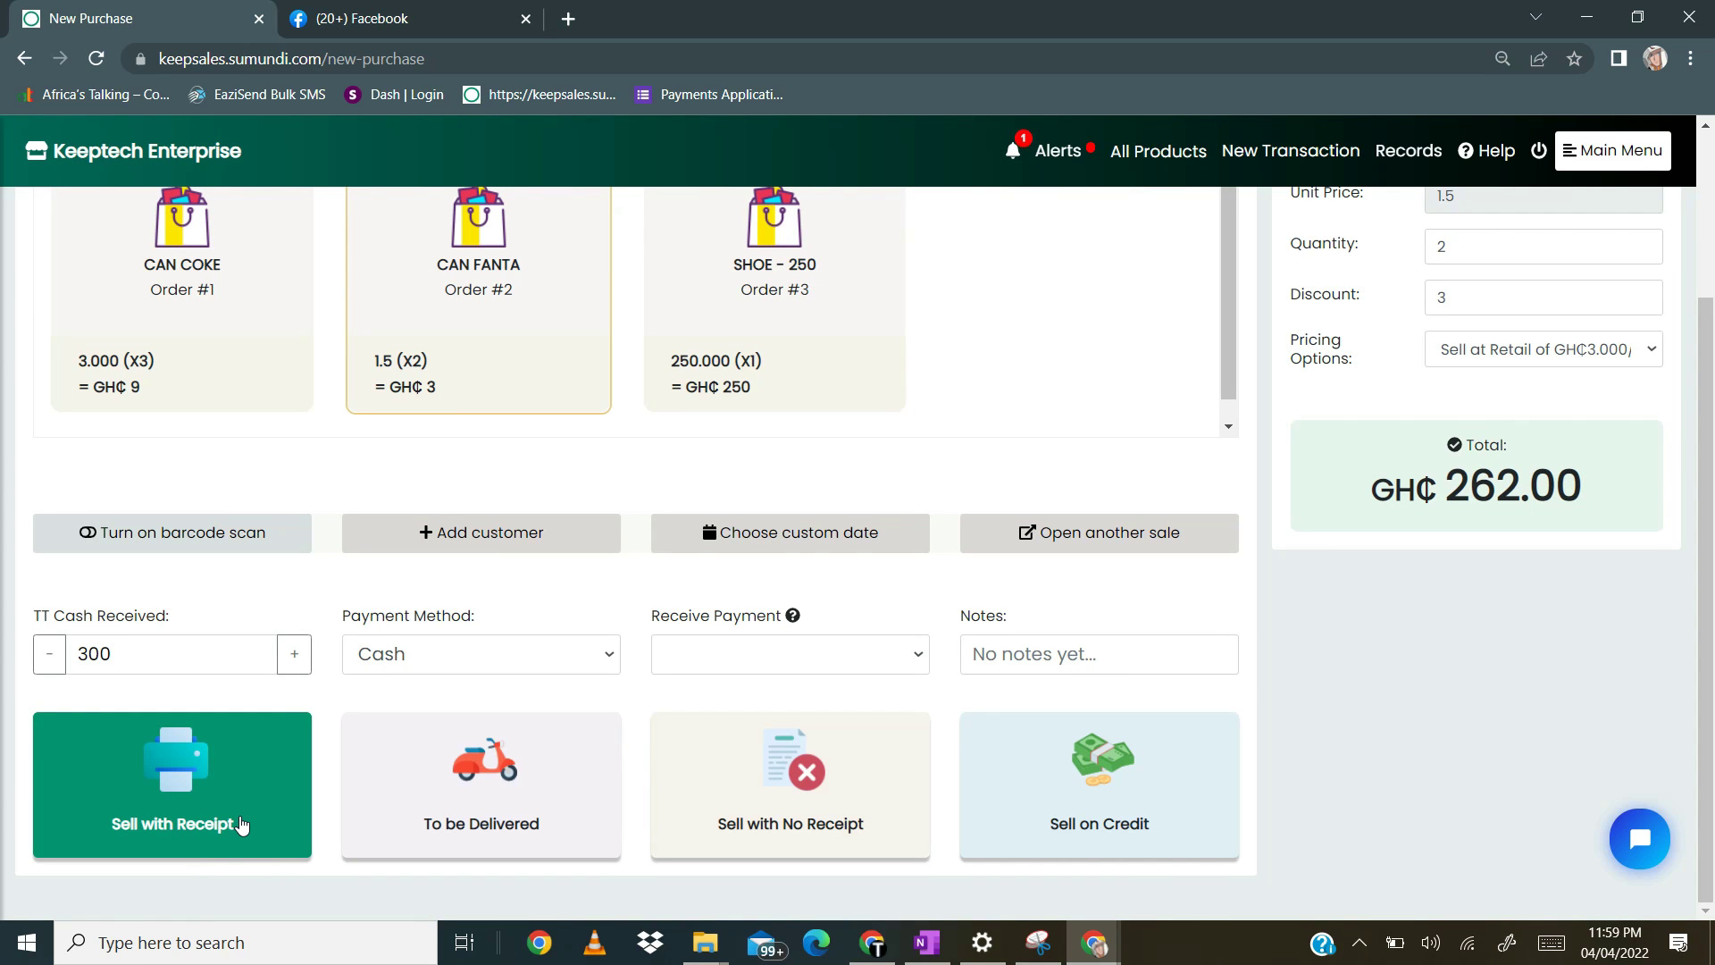
Complete the sale with a receipt and examine the generated sales receipt
click(241, 825)
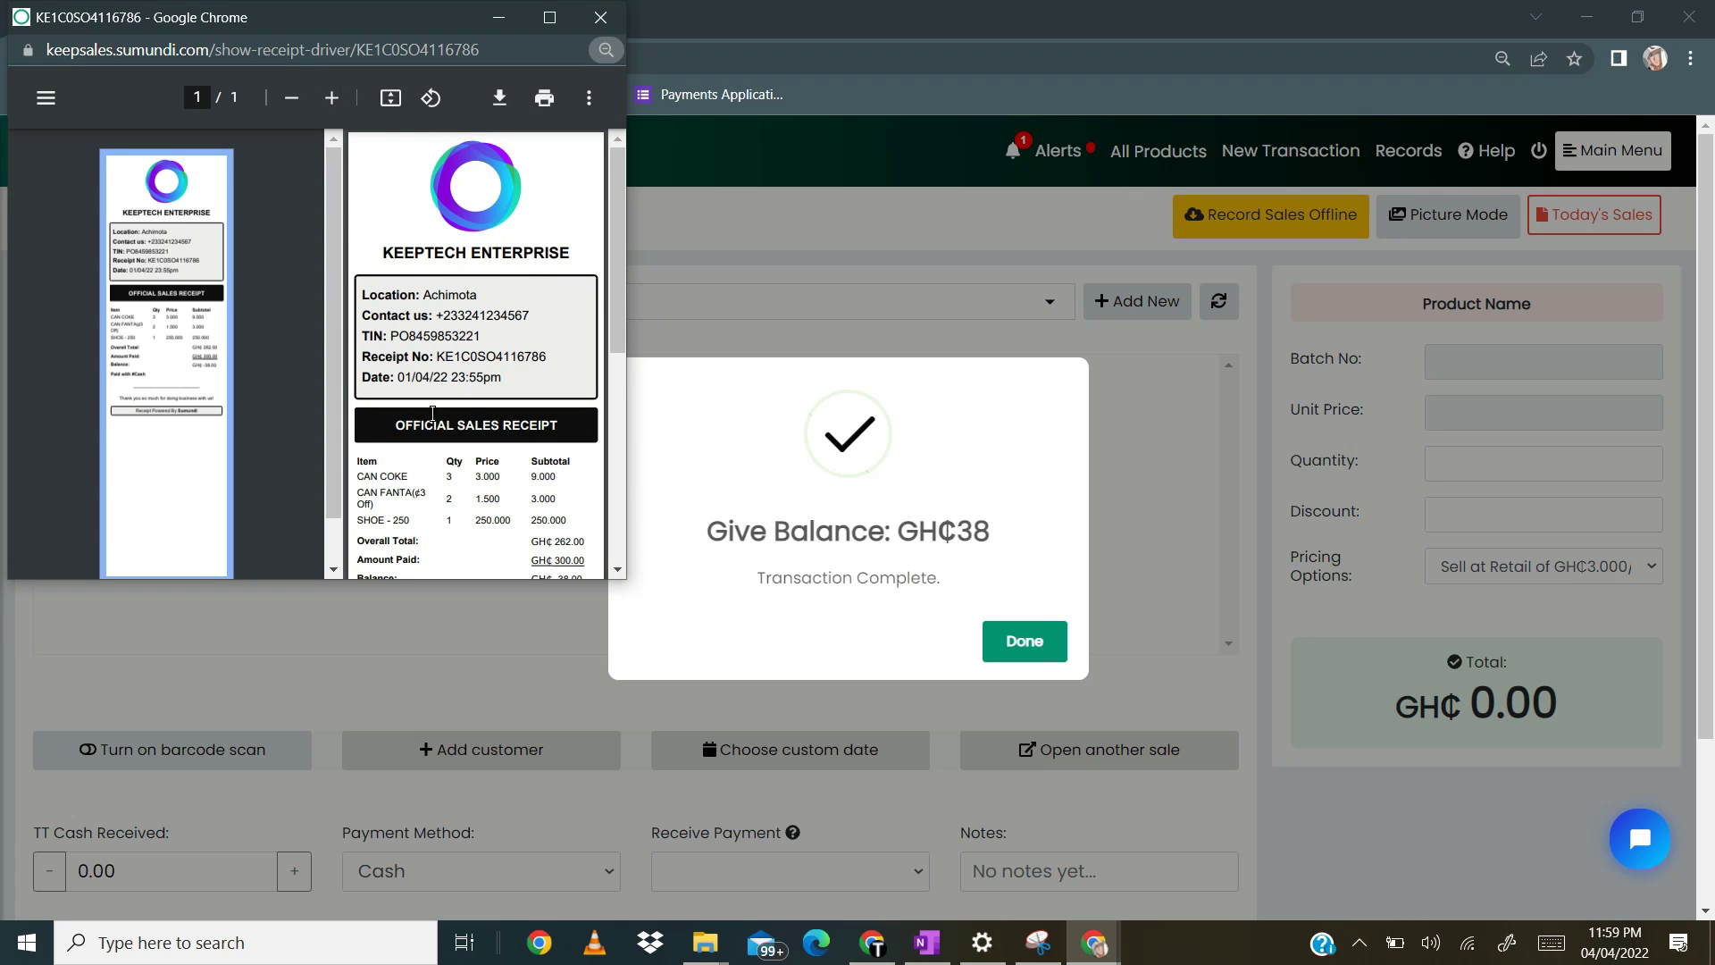
scroll(423, 406, down, 4)
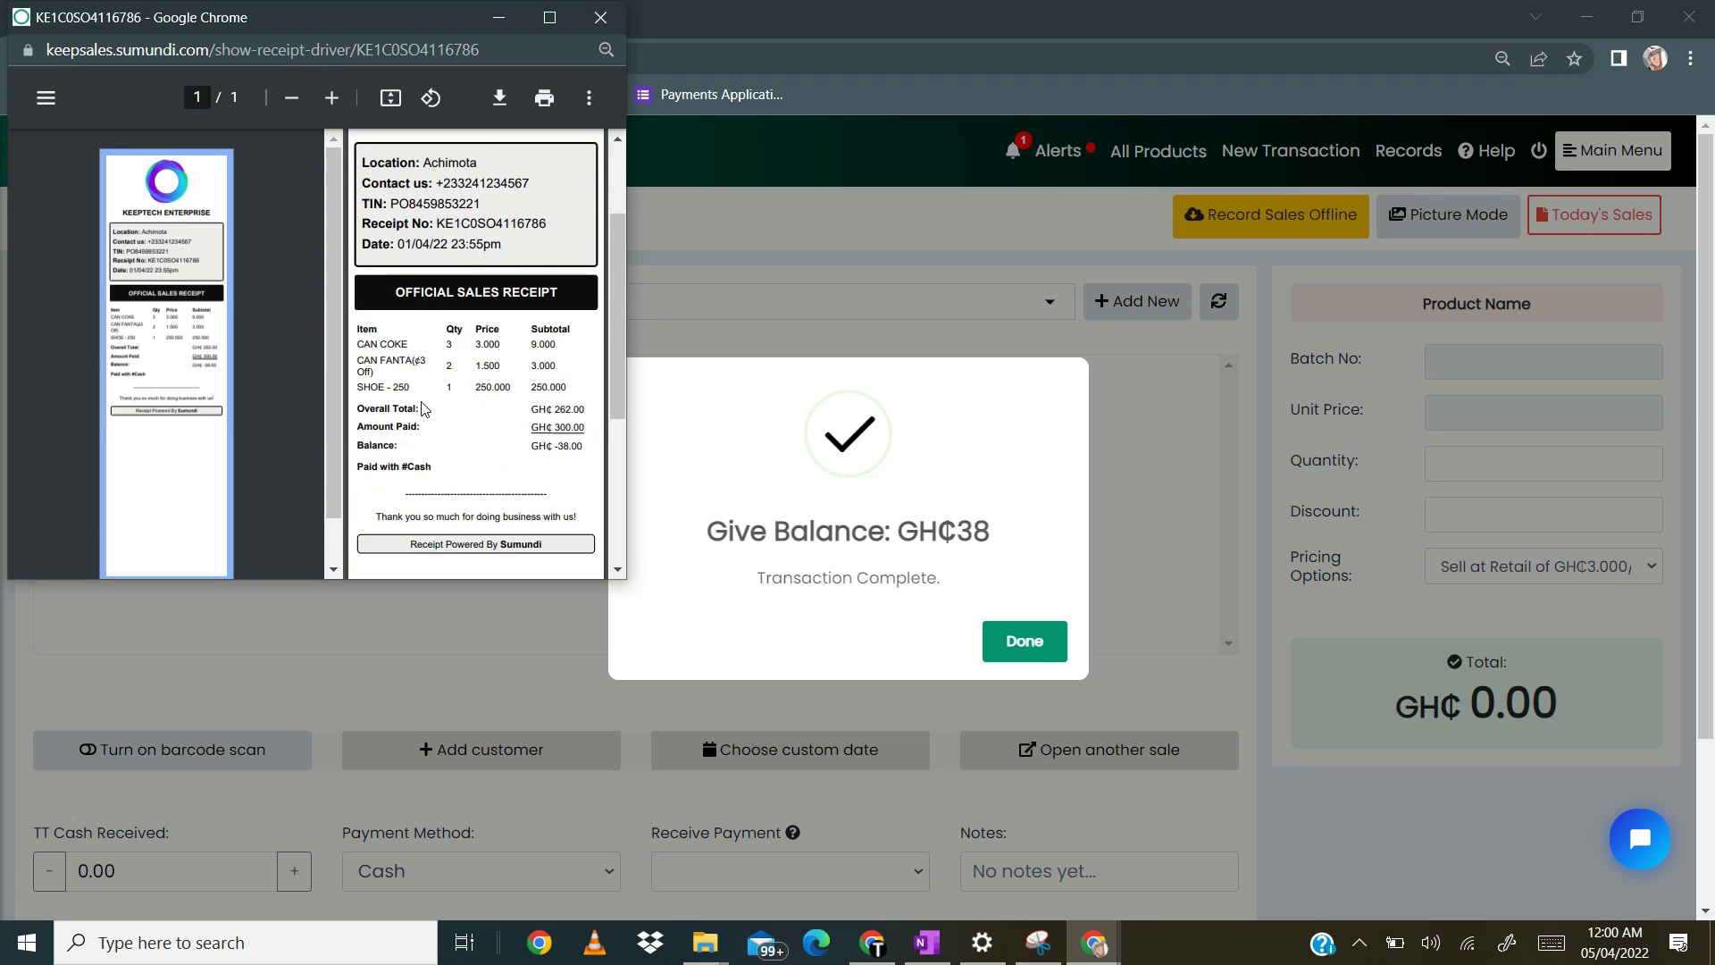
scroll(424, 408, up, 3)
scroll(424, 406, up, 3)
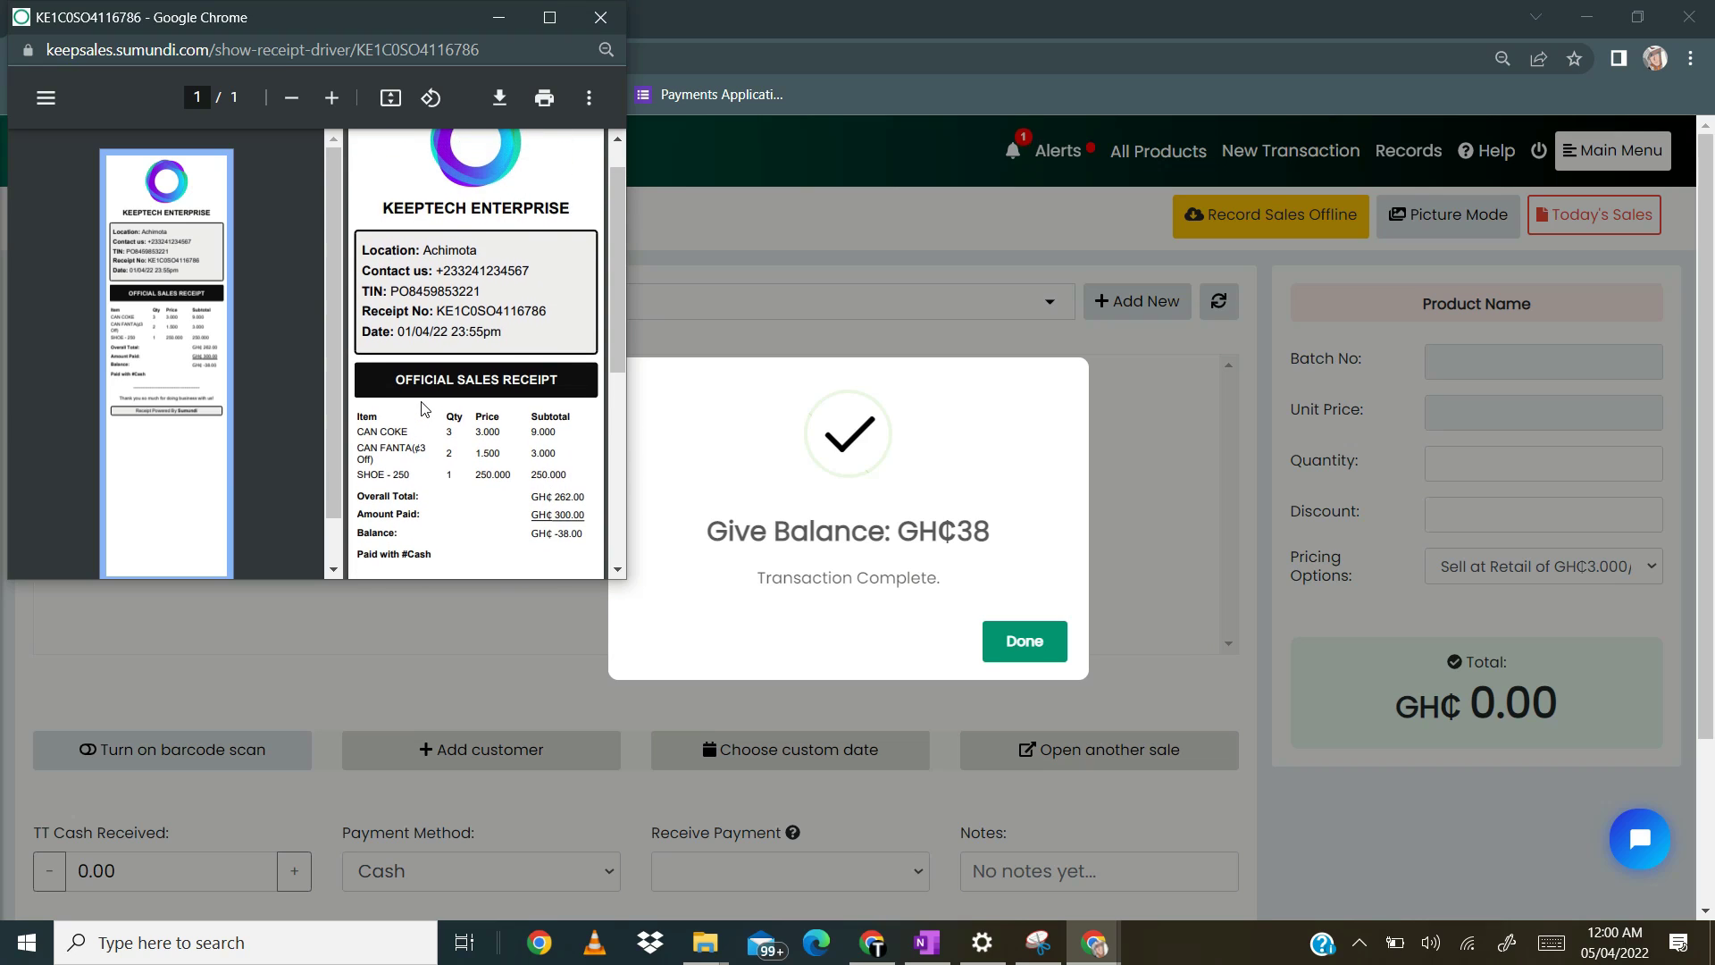